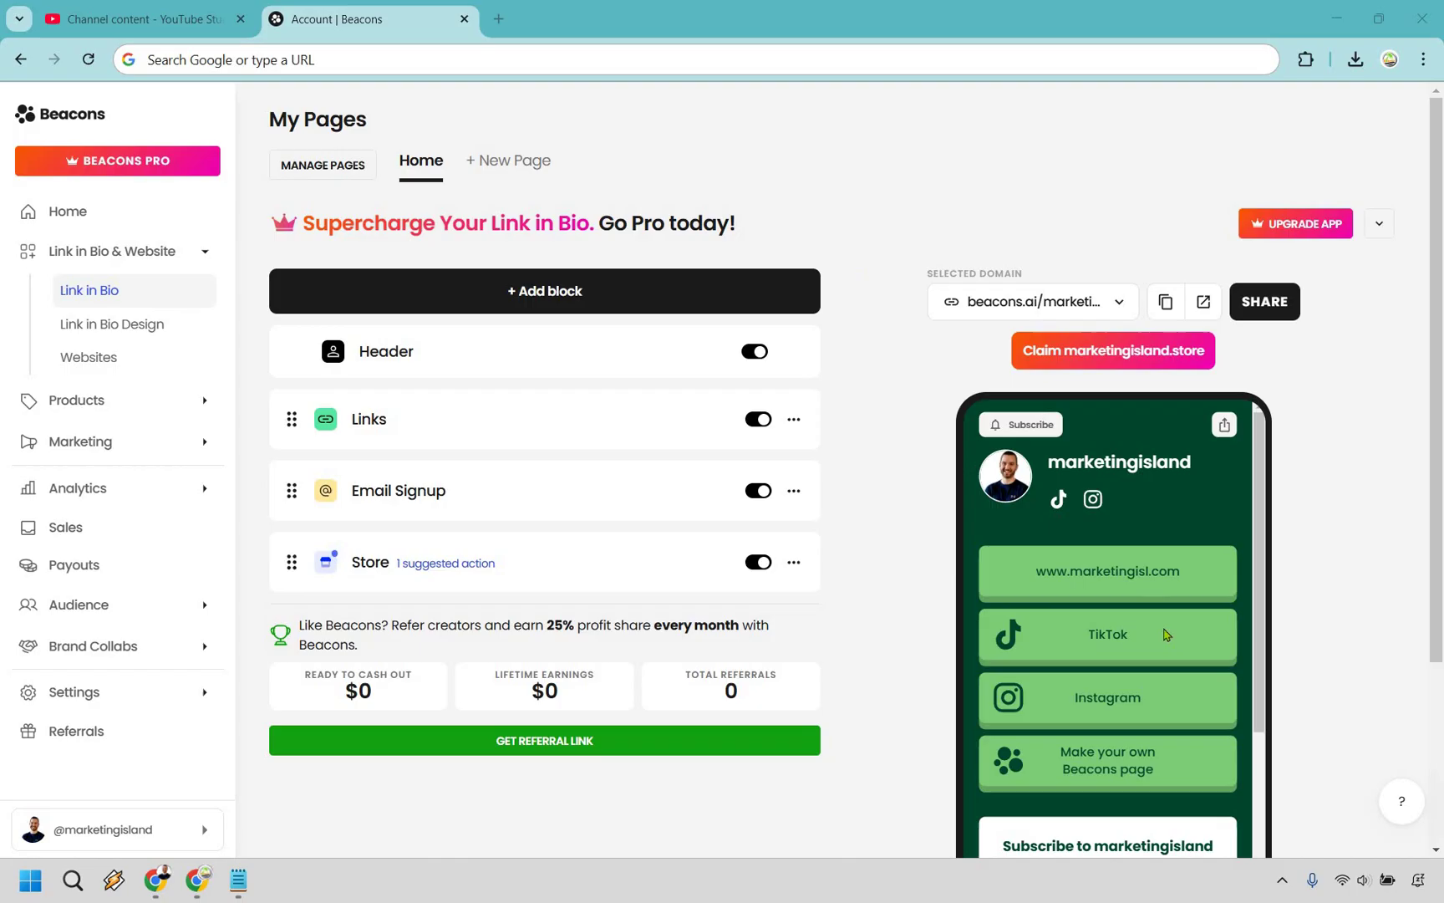
Step: Add a Store block to the link-in-bio page
scroll(1362, 433, "down", 1)
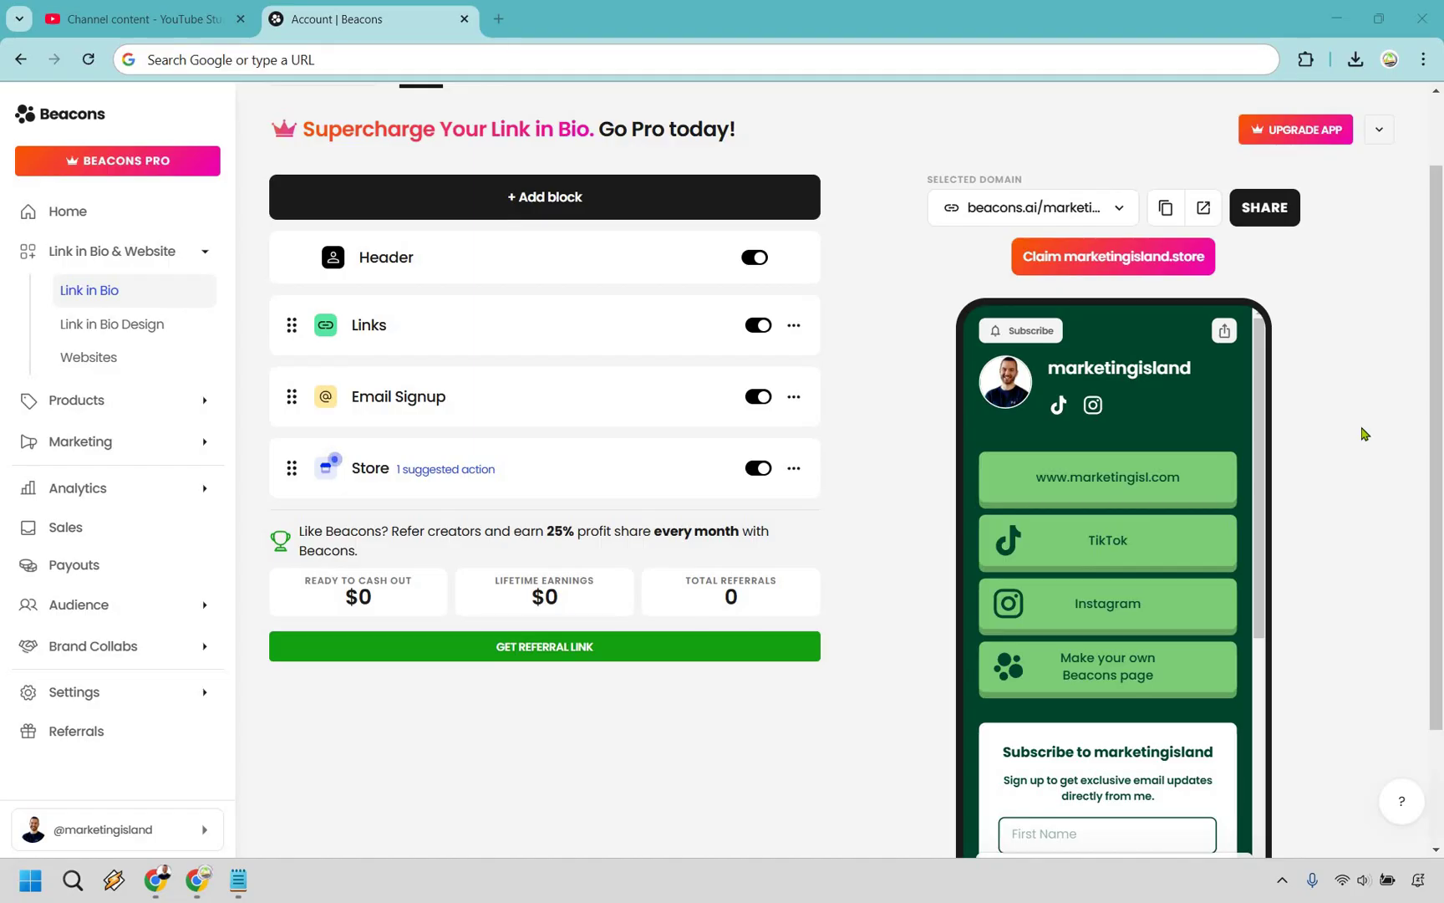
scroll(902, 213, "up", 1)
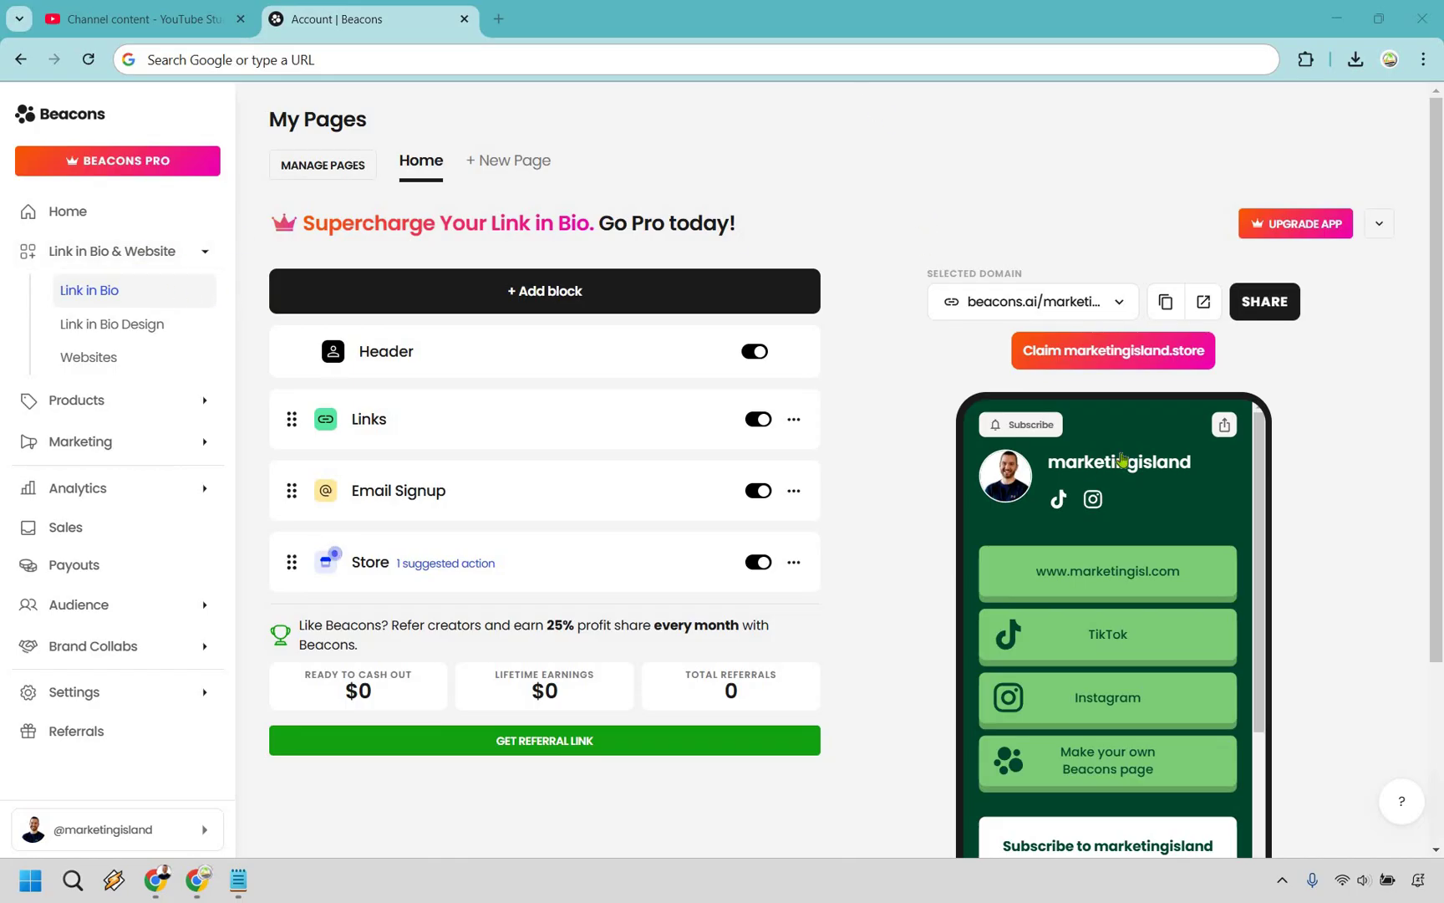
scroll(1129, 438, "down", 1)
scroll(1129, 438, "down", 6)
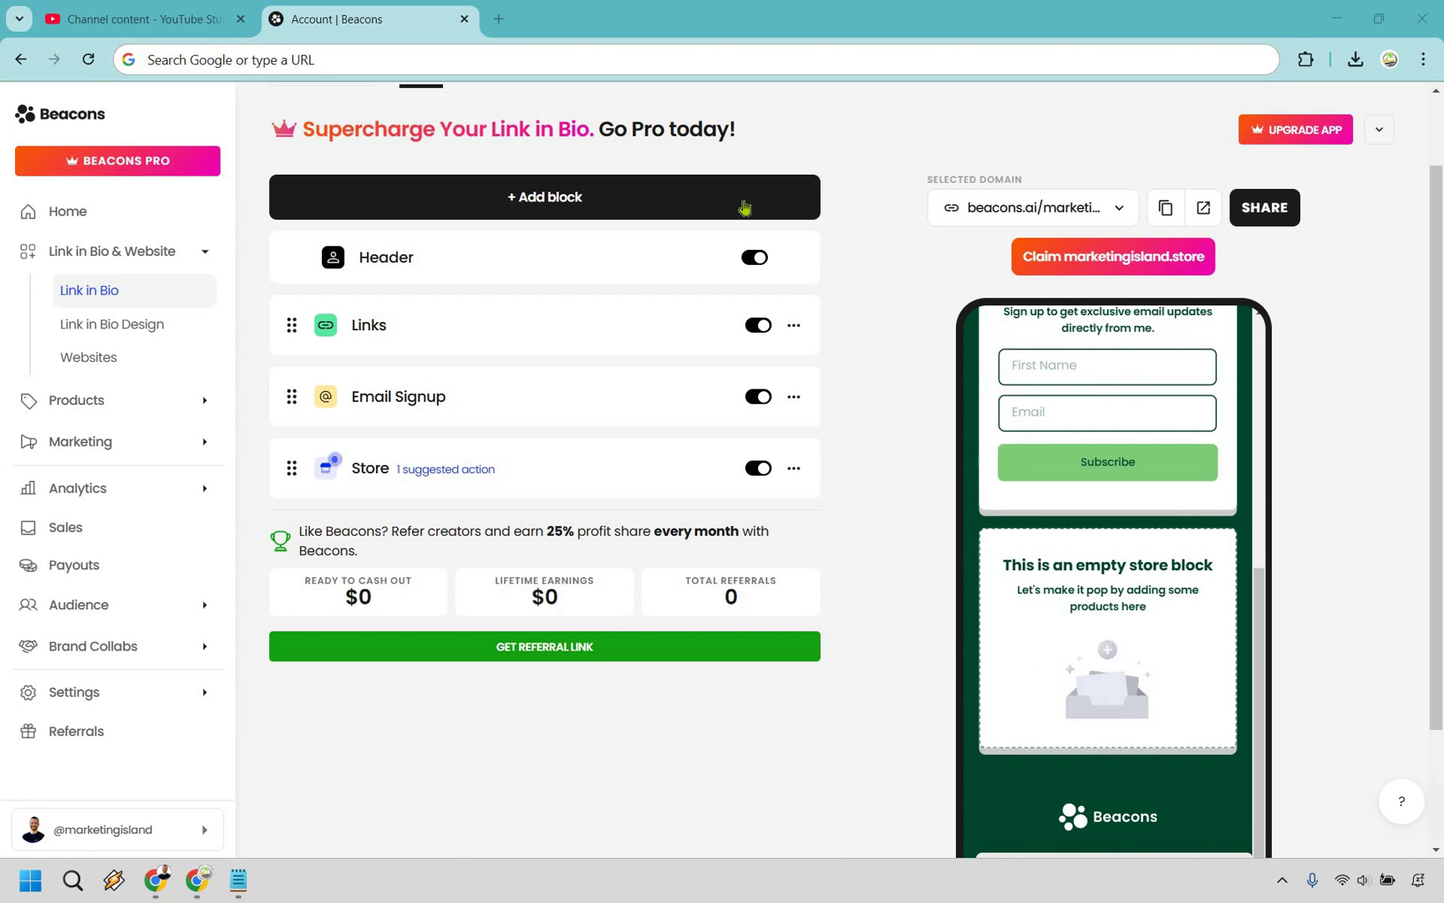
left_click(747, 204)
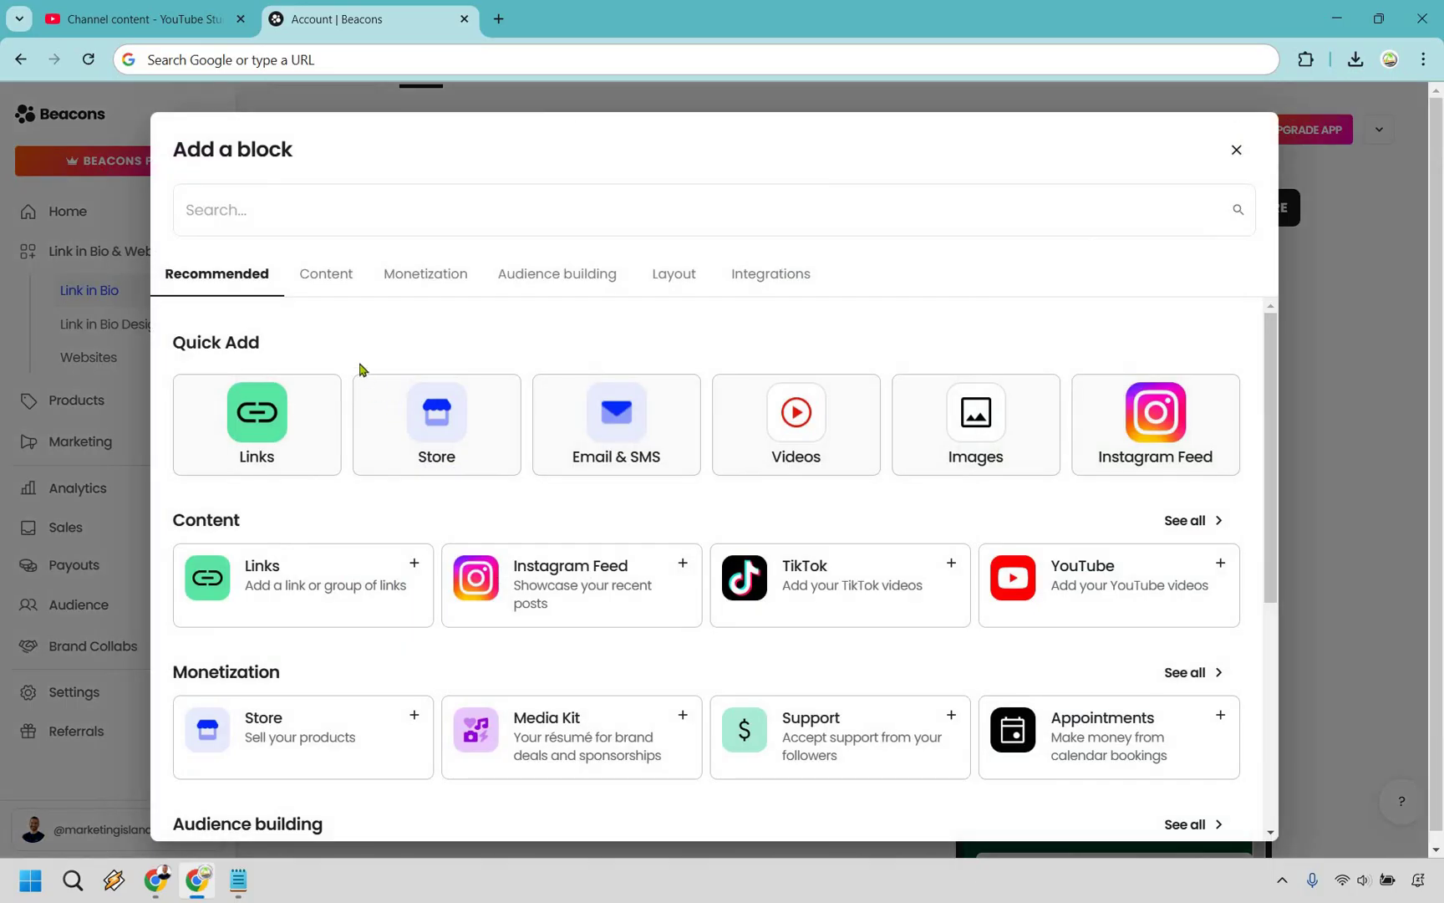
scroll(355, 349, "down", 3)
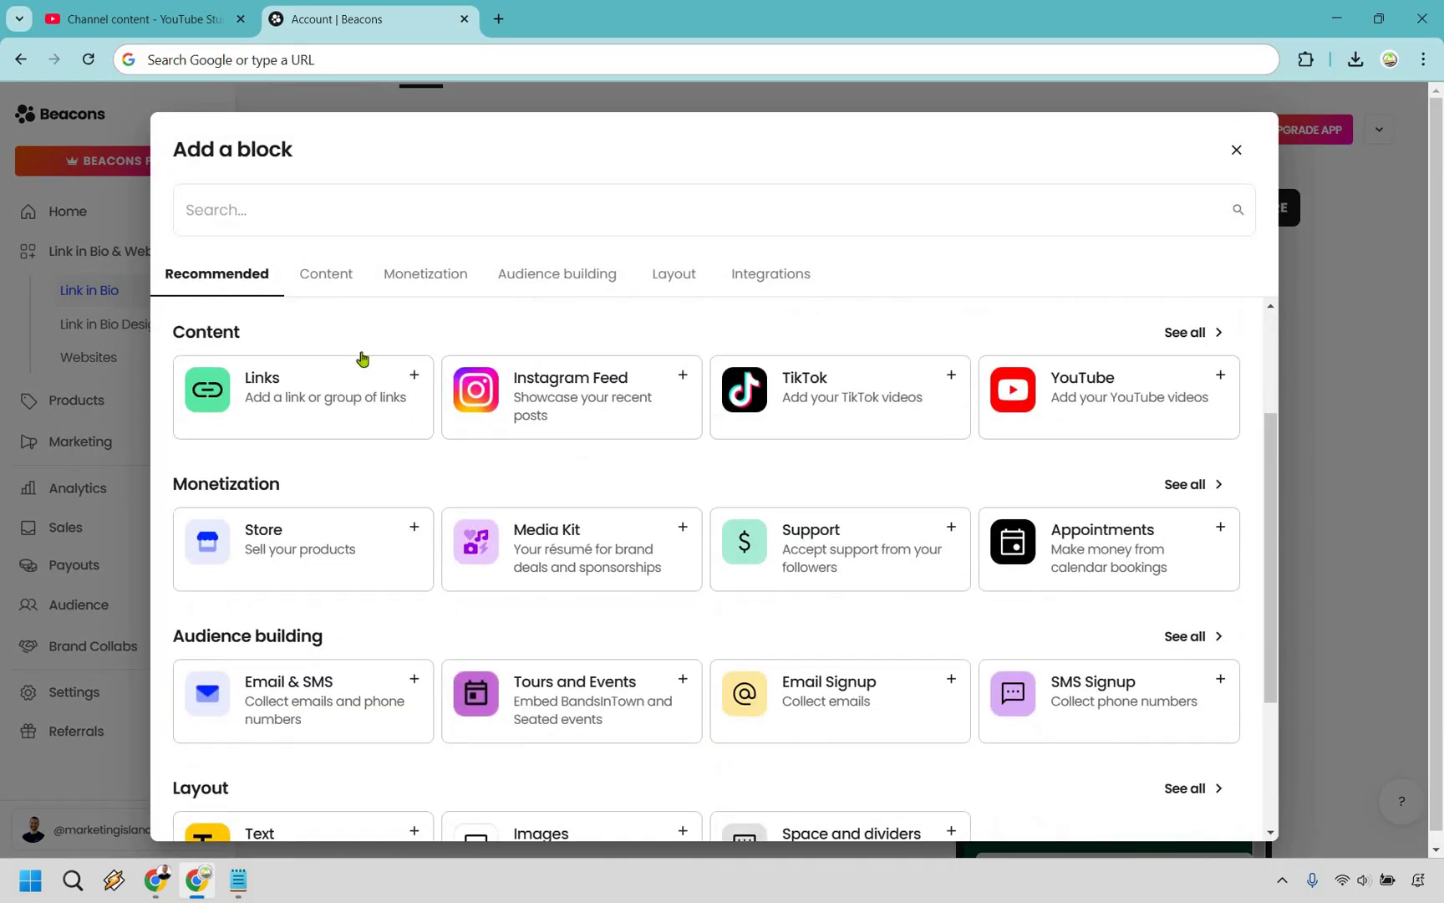
scroll(244, 423, "down", 1)
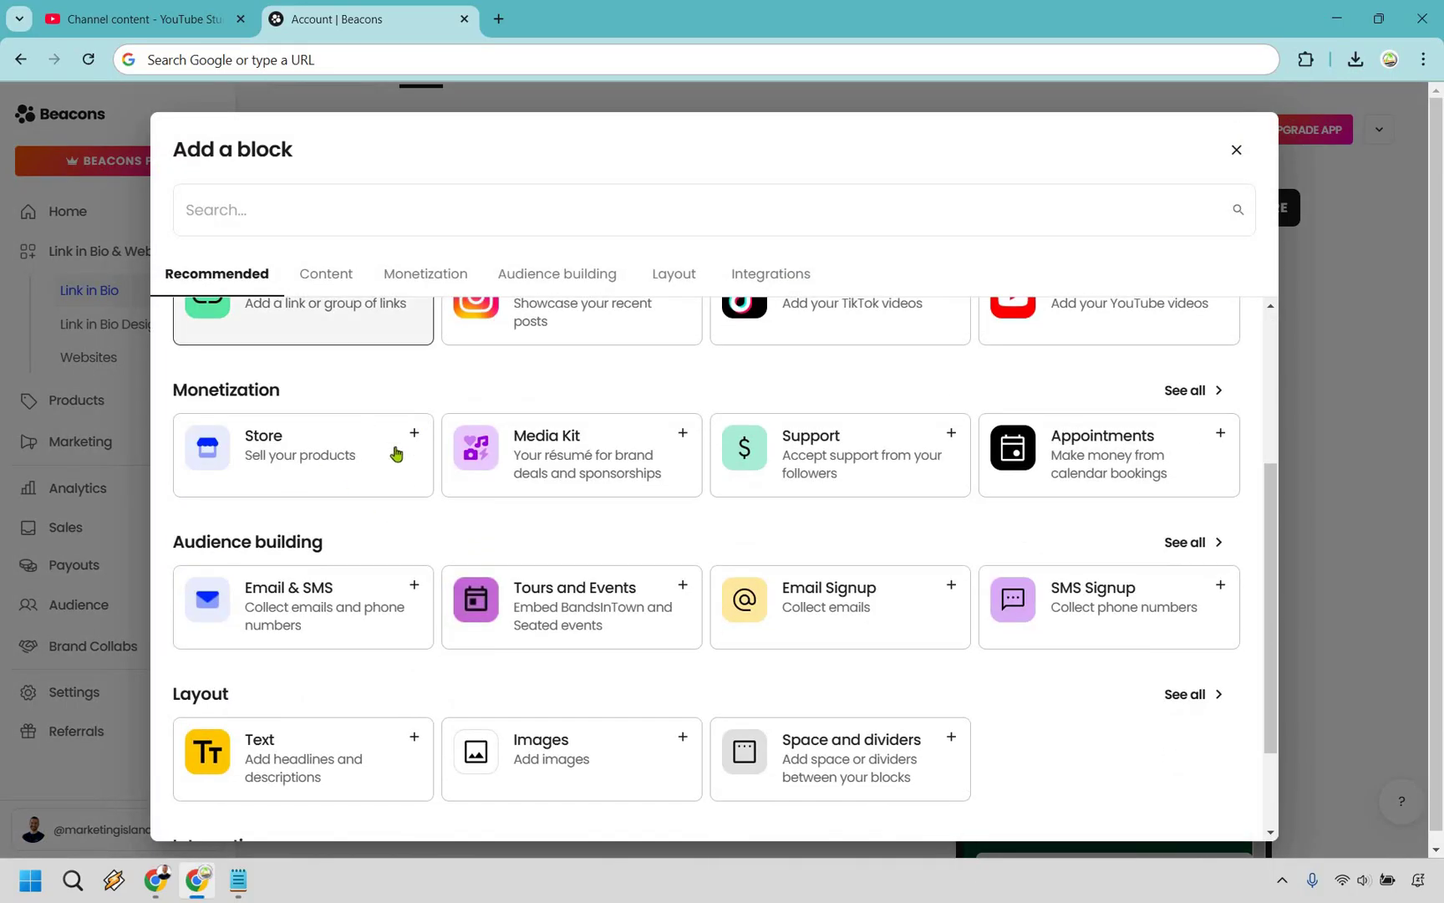
left_click(316, 458)
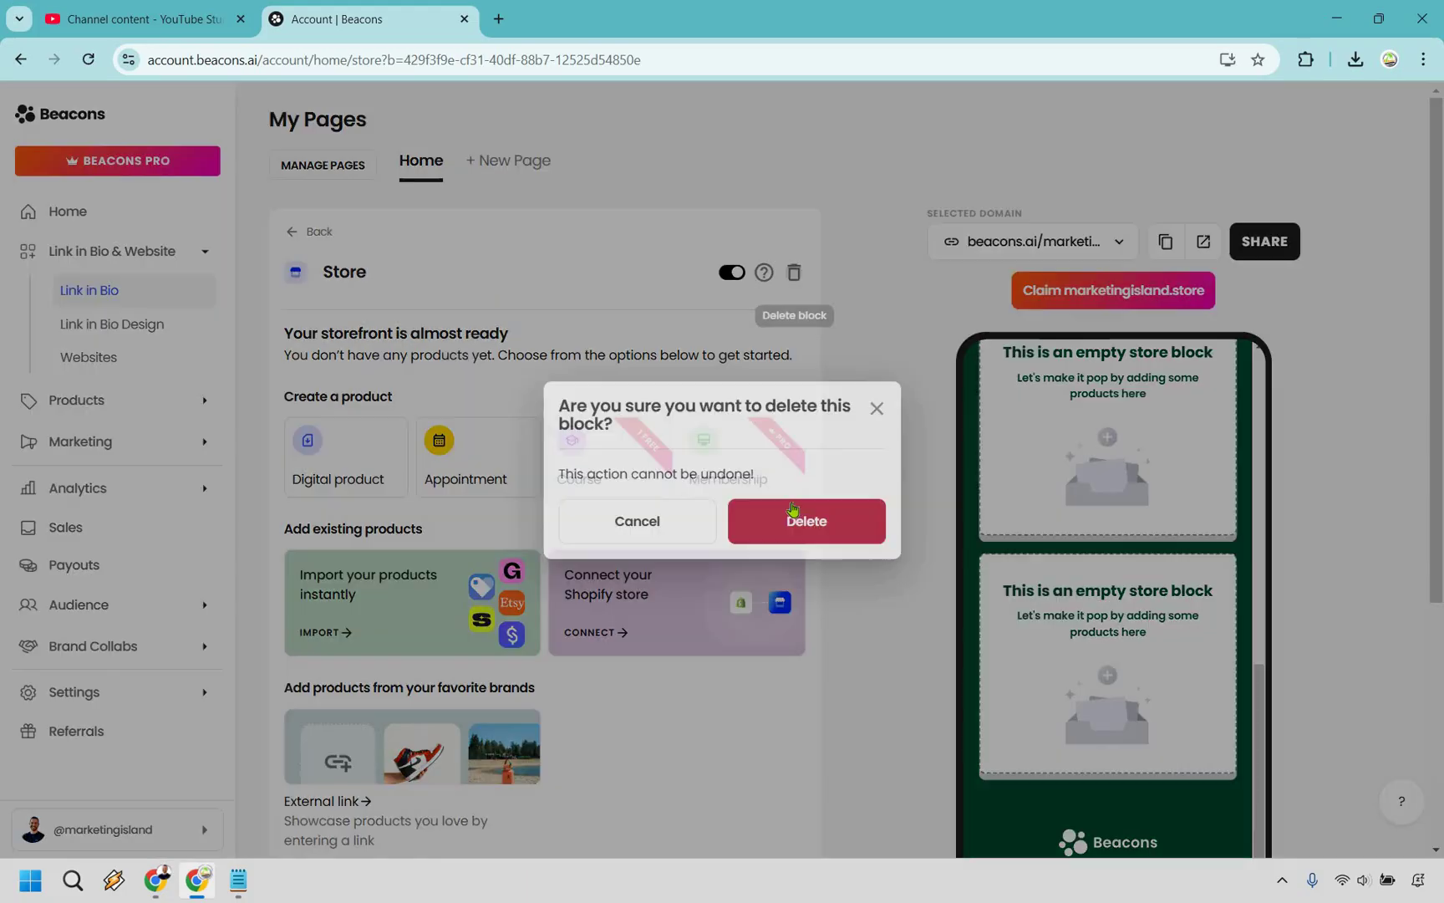
Step: Delete the duplicate Store block and open the remaining Store block's editor
left_click(790, 519)
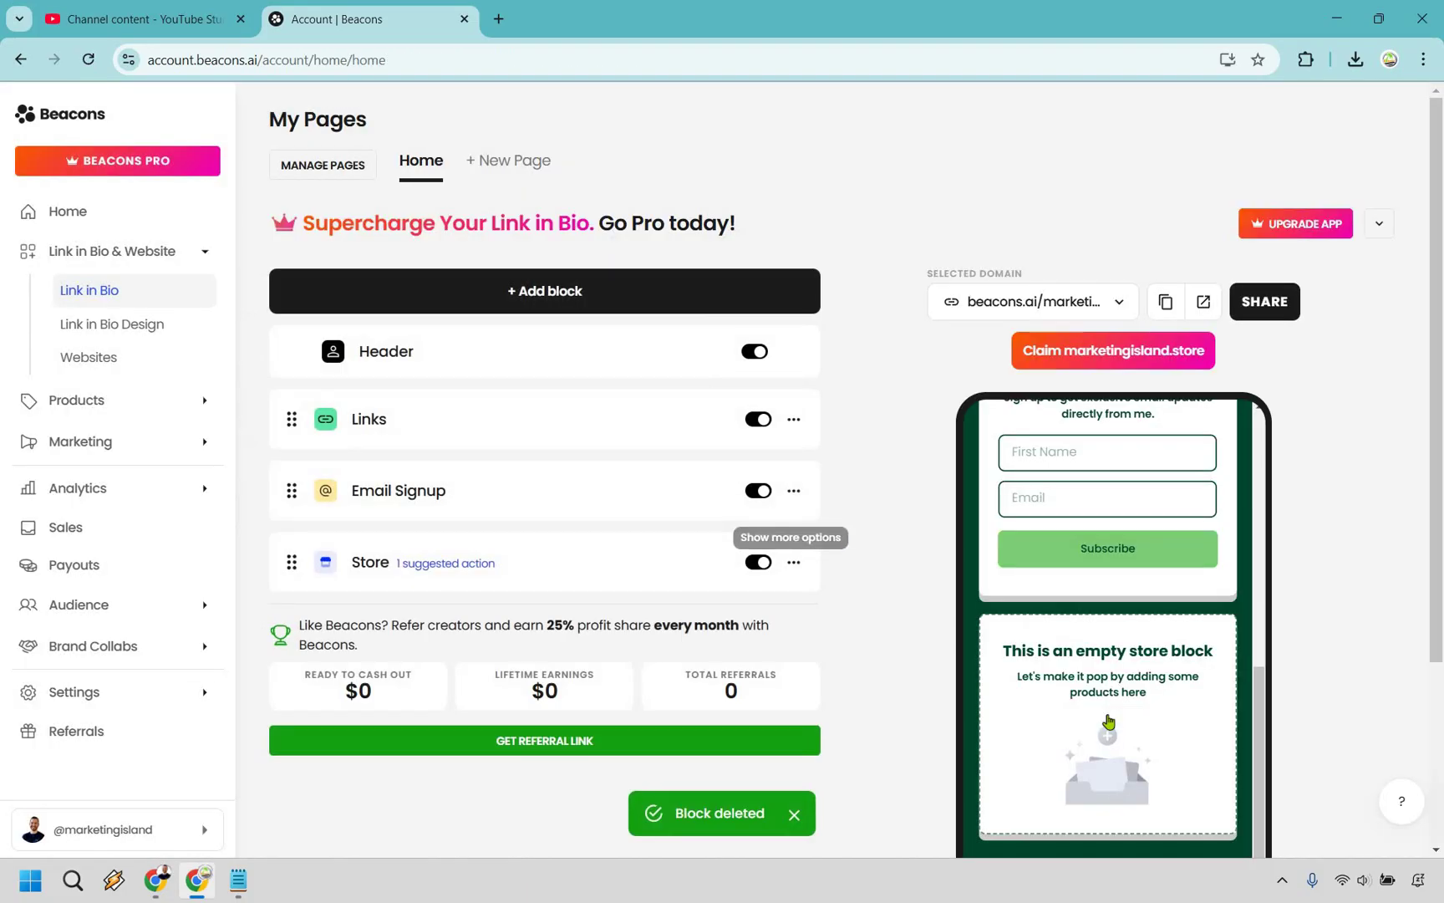
left_click(1059, 682)
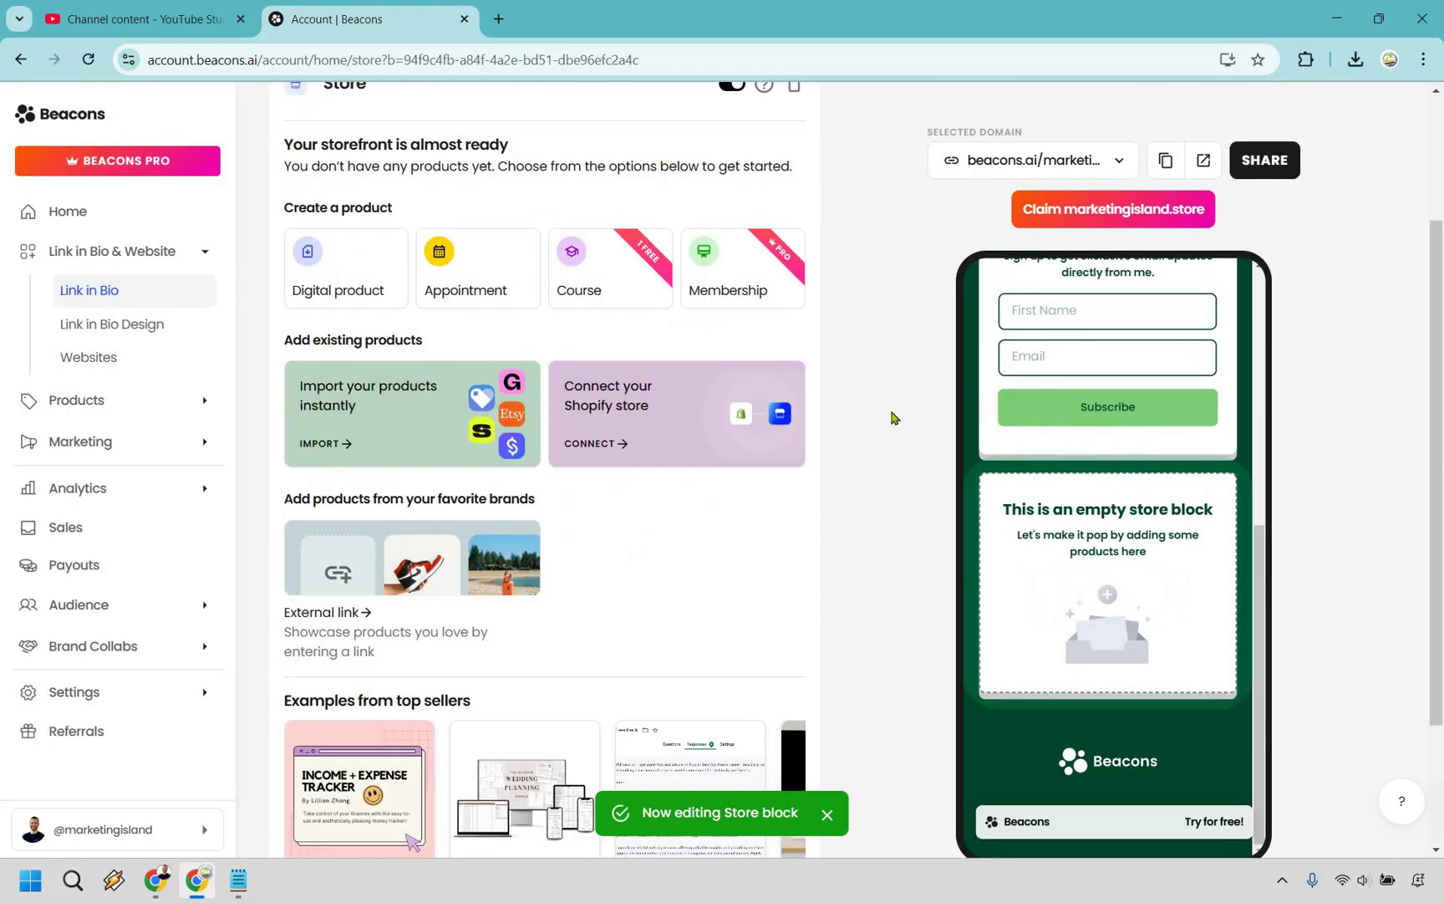
scroll(891, 417, "up", 3)
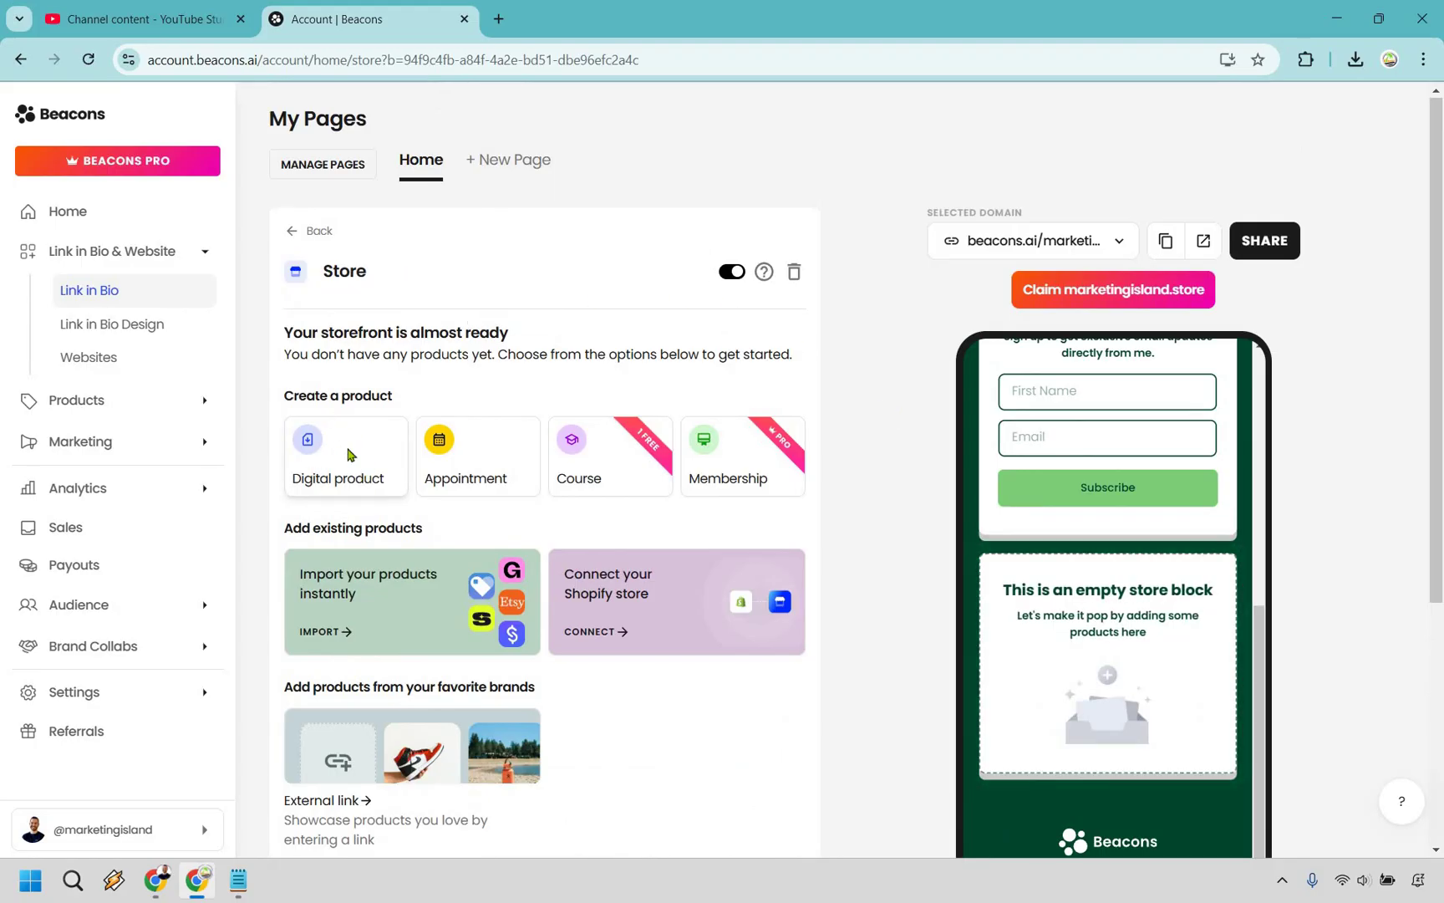
Step: Create a digital product and paste 'Getting Traffic With Social Media Marketing' as its title
left_click(348, 454)
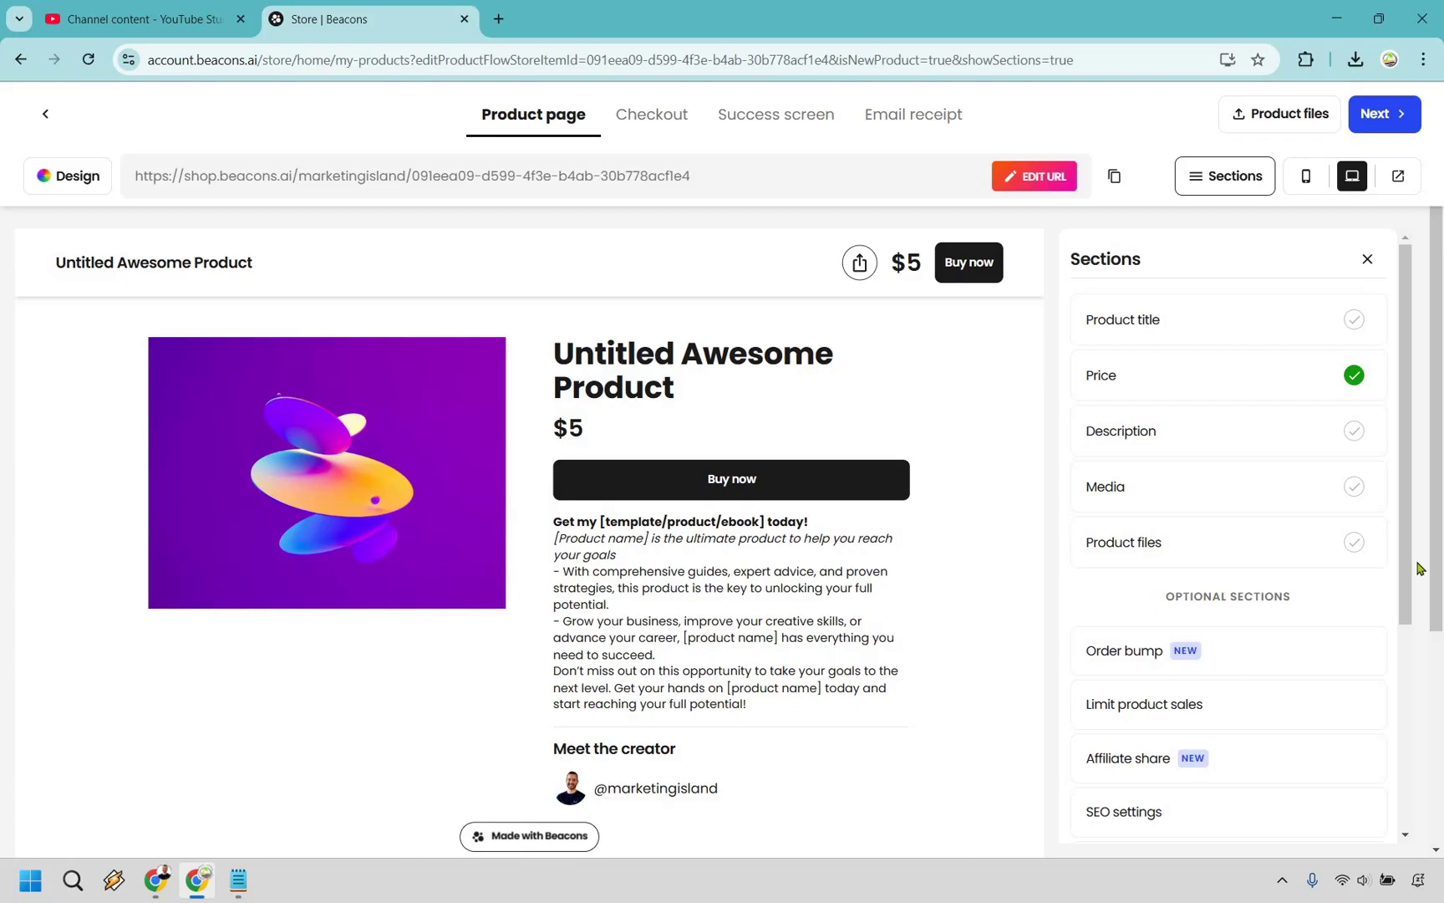
left_click(1237, 321)
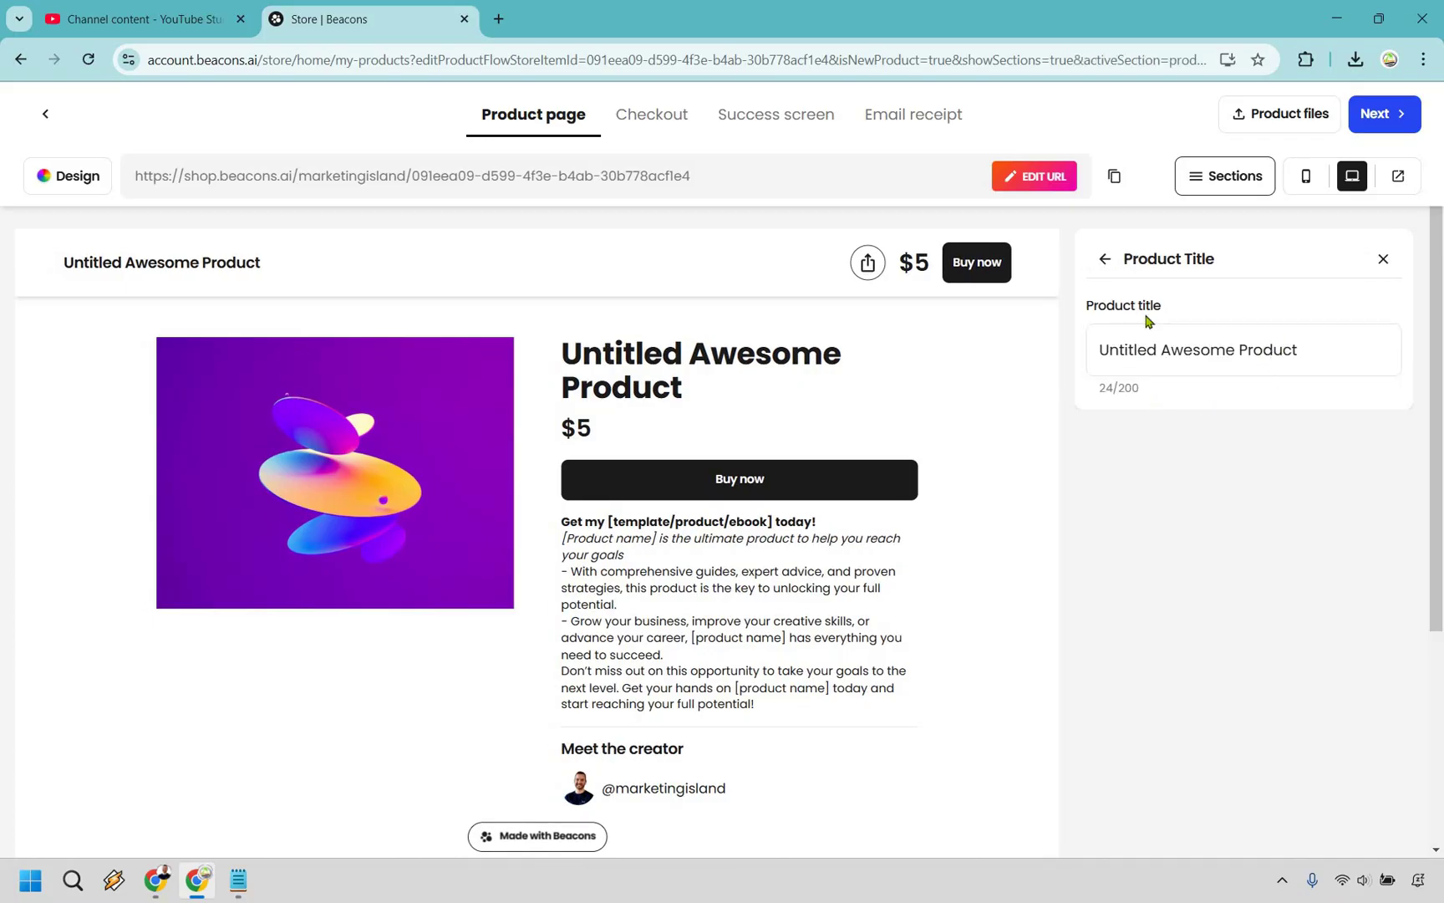
triple_click(1321, 351)
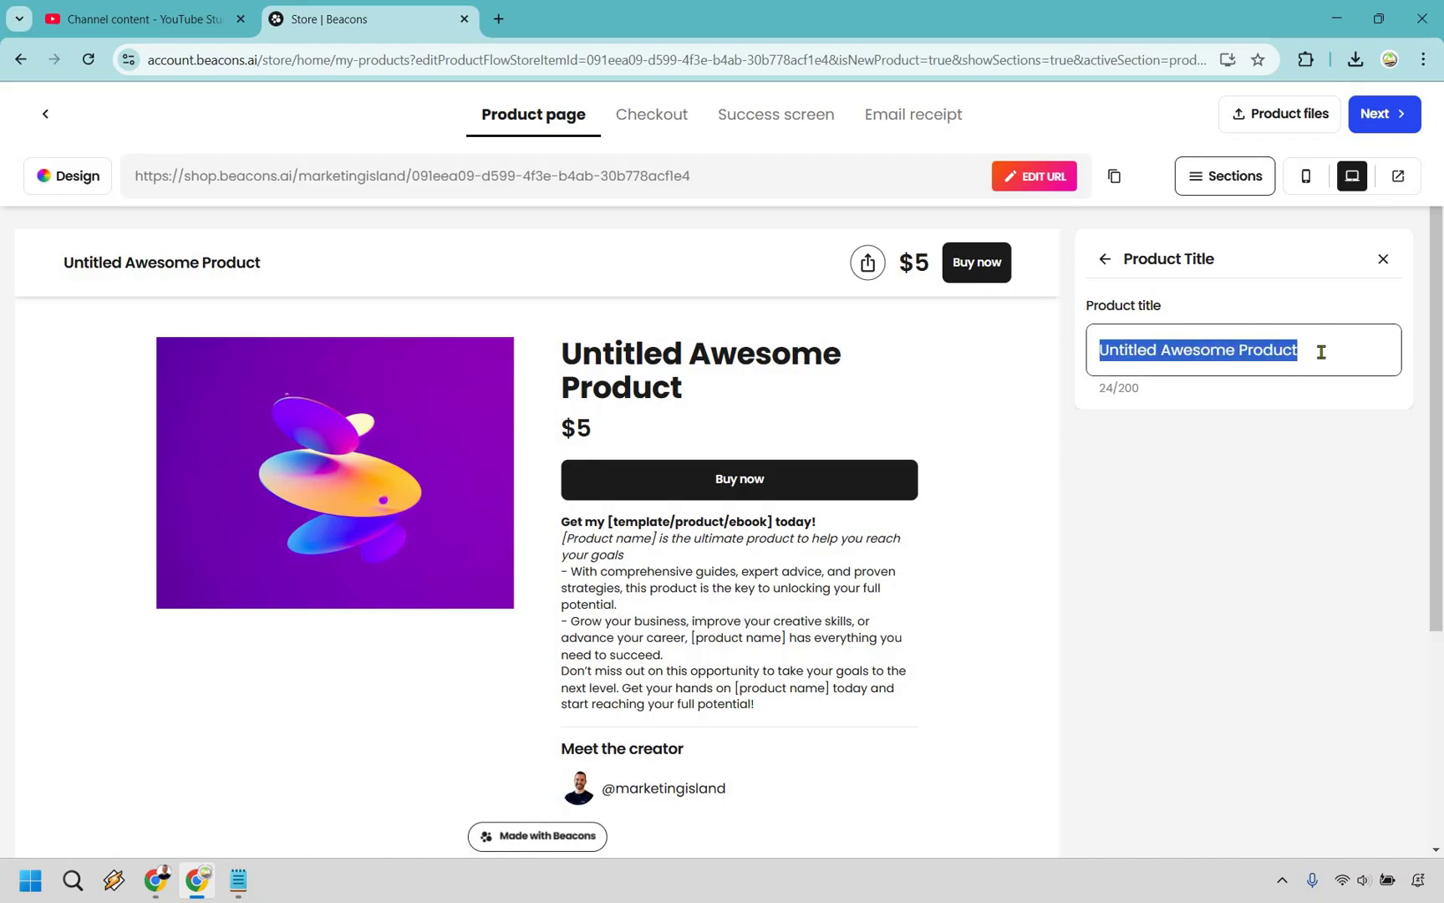
type("Getting Traffic With Social Media Marketing")
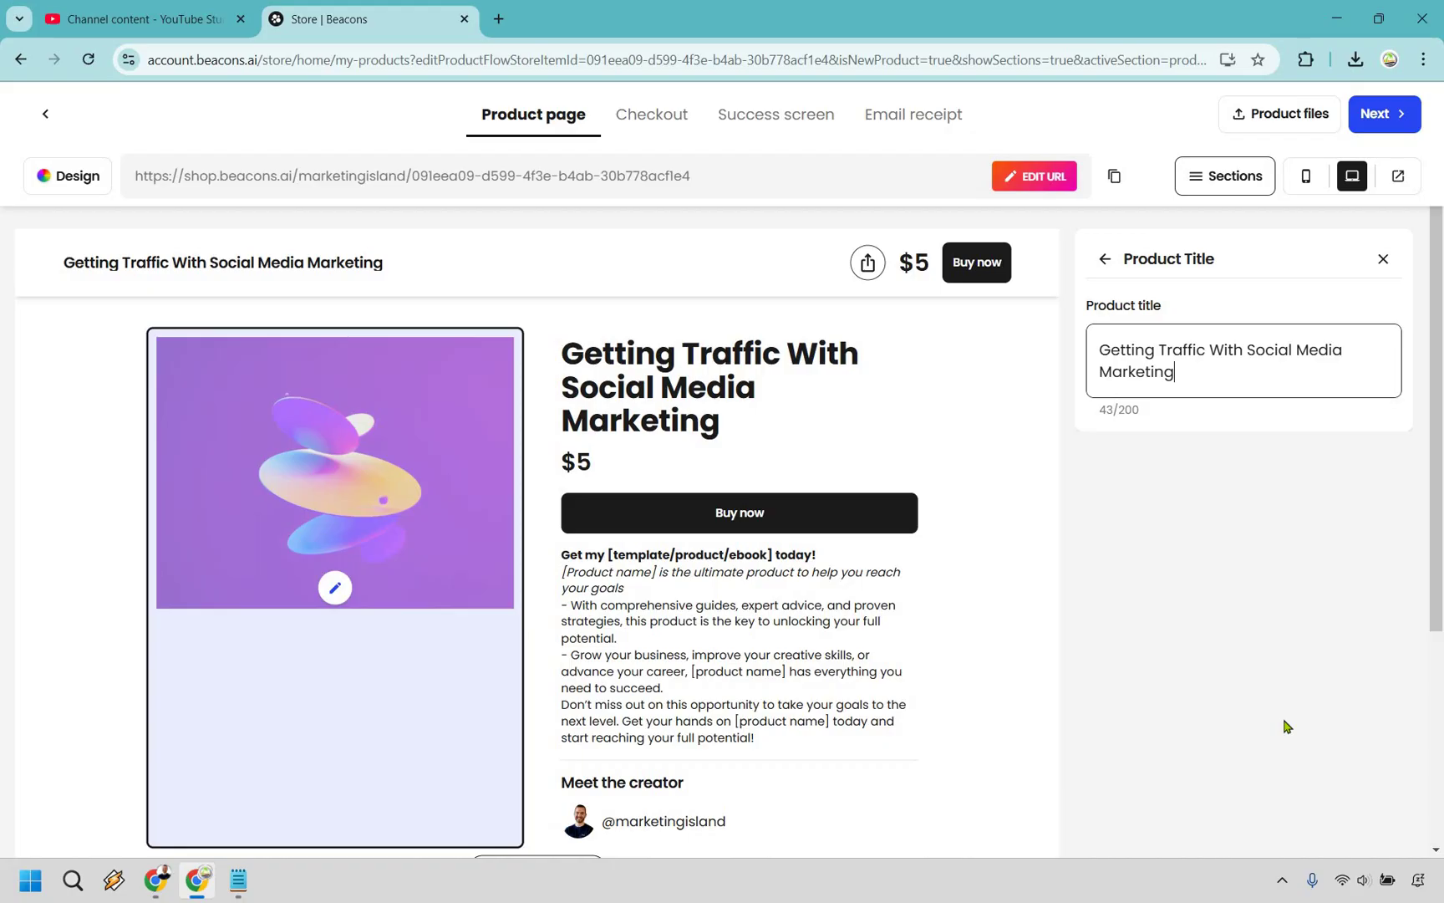
left_click(1287, 726)
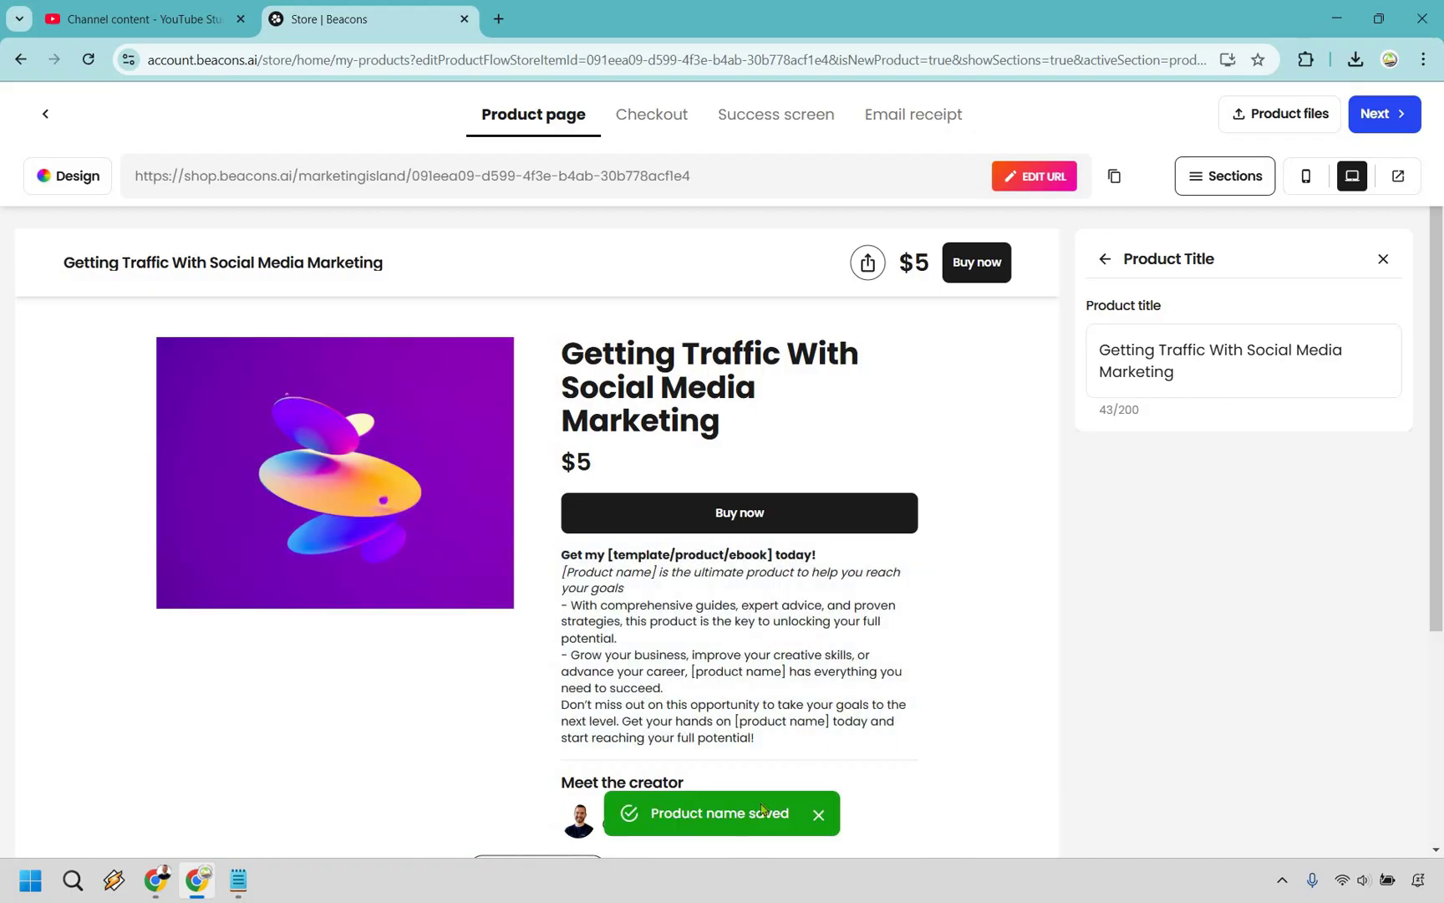
Step: Change the product's price in the Price section from $5 to $19
left_click(1103, 260)
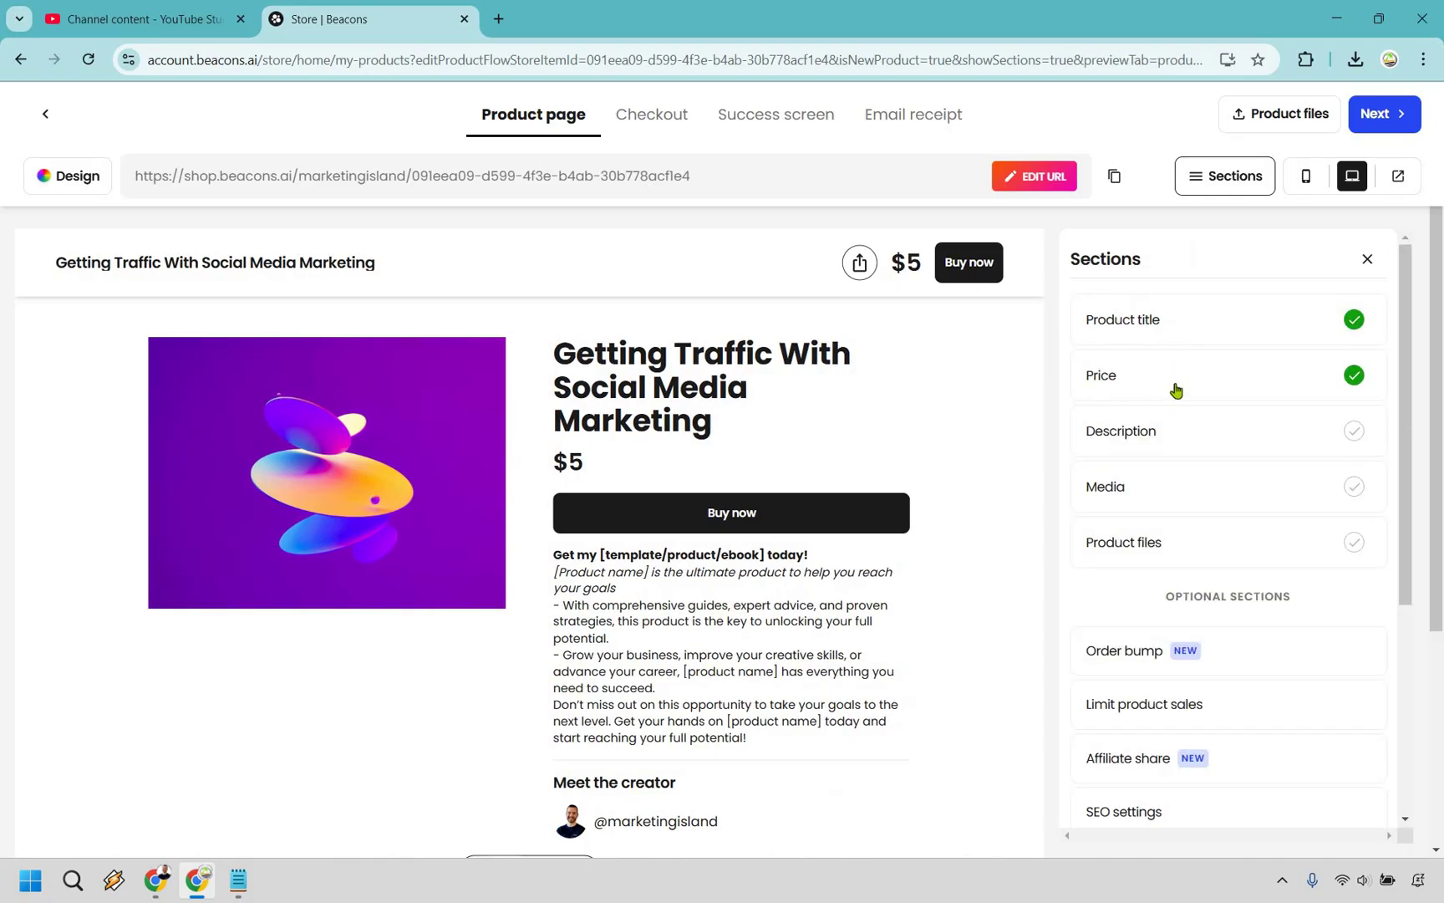
left_click(1175, 390)
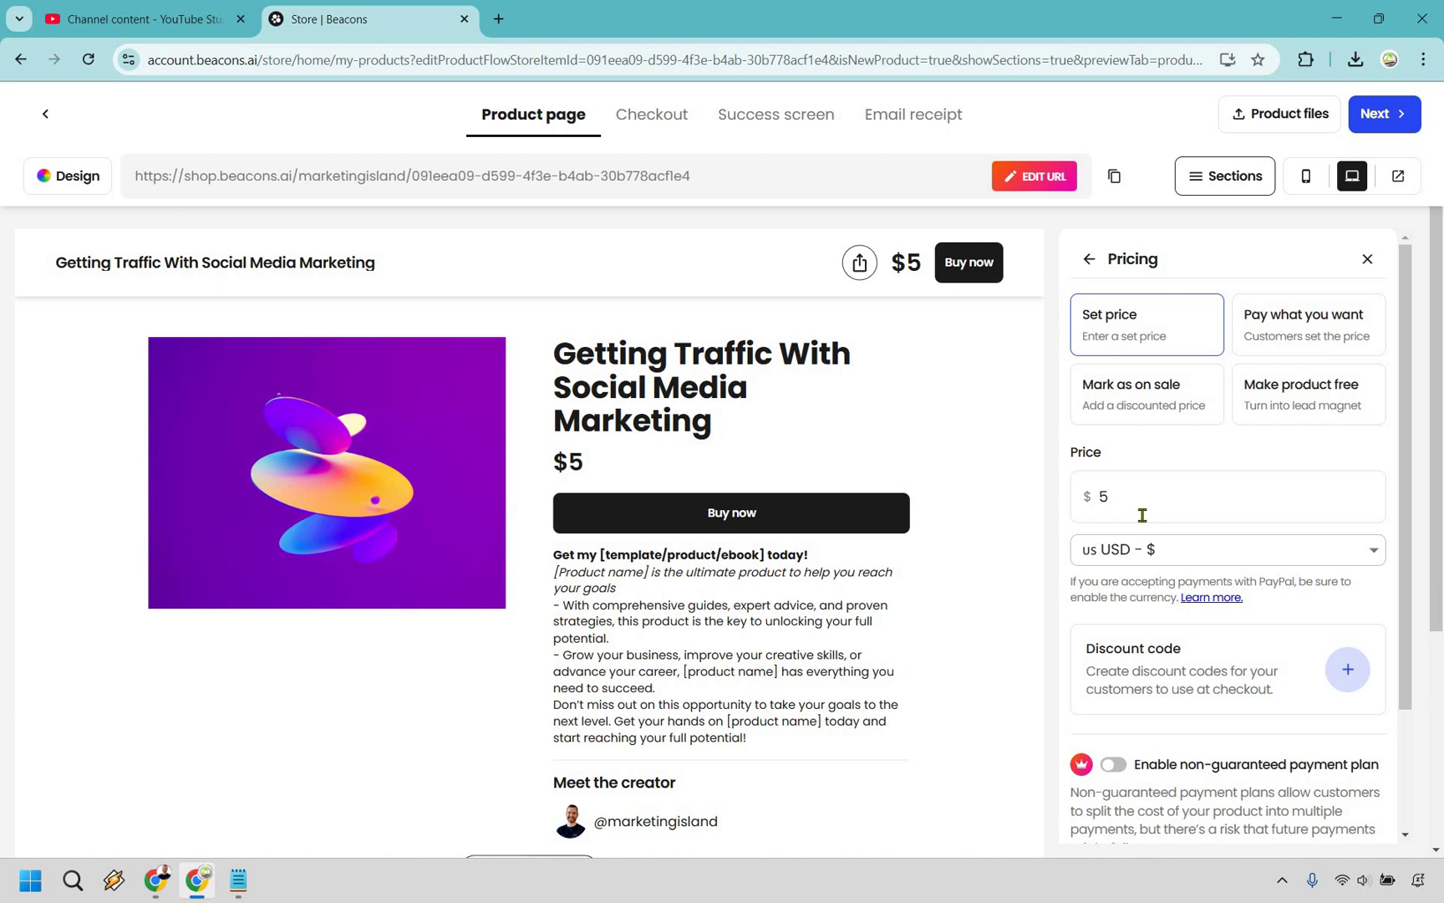
left_click(1096, 500)
double_click(1097, 500)
type("1")
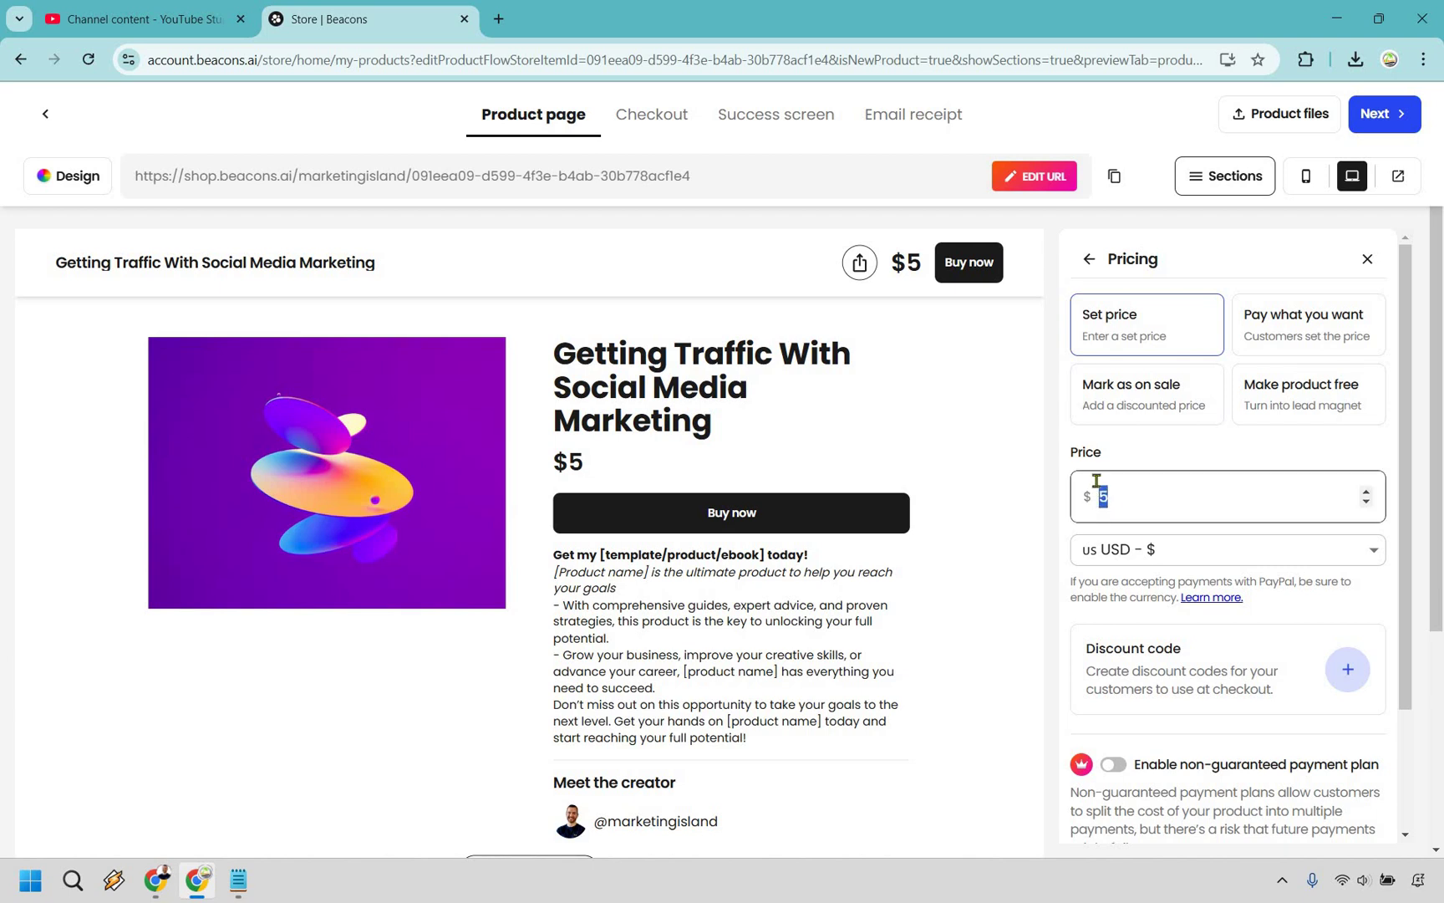
type("9")
left_click(1158, 447)
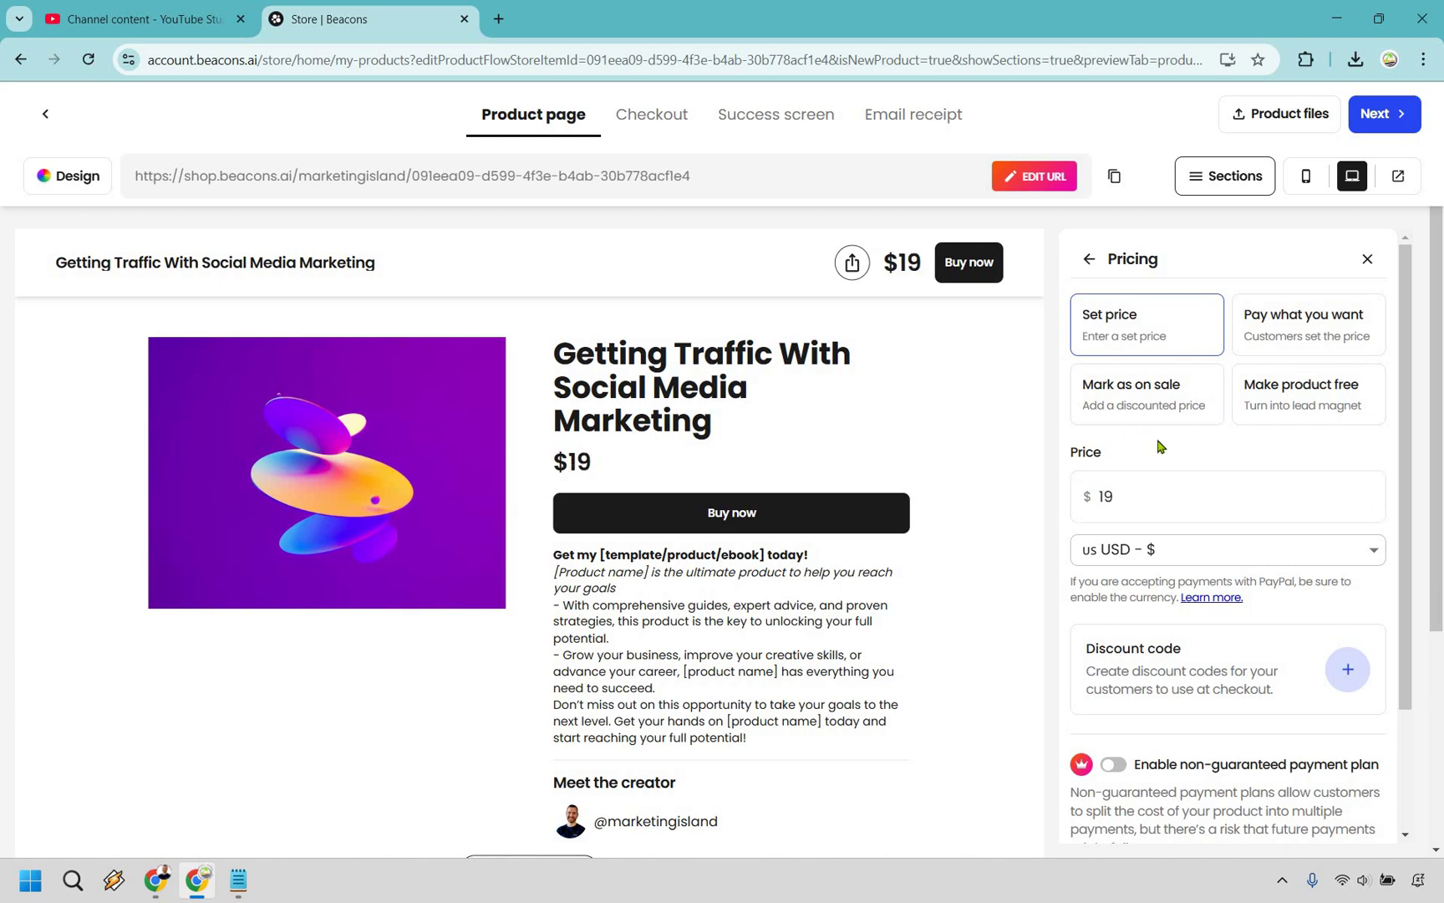
scroll(1197, 455, "down", 1)
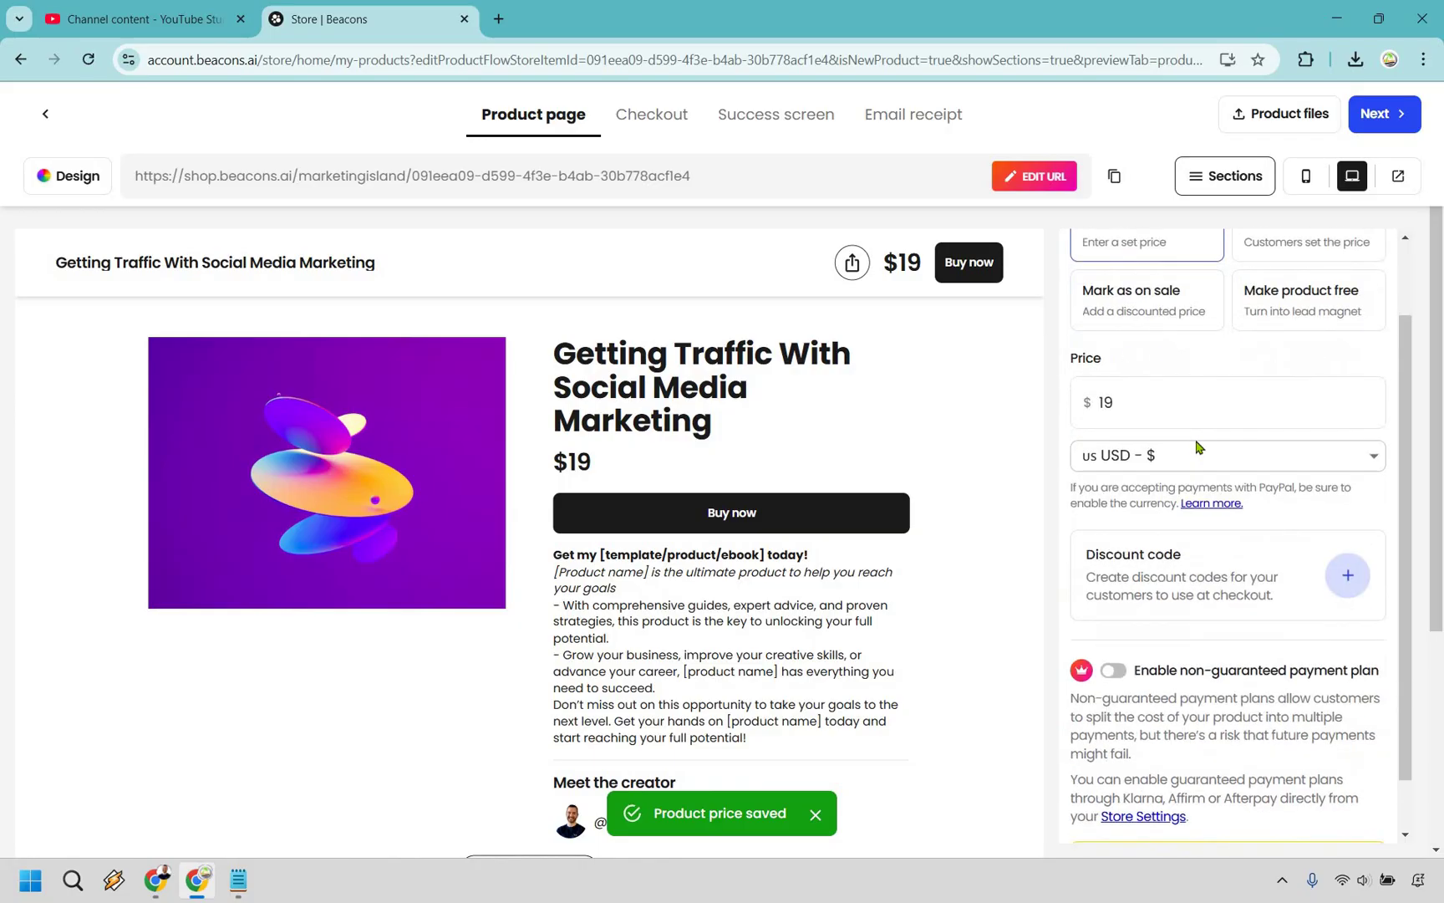
scroll(1170, 505, "down", 1)
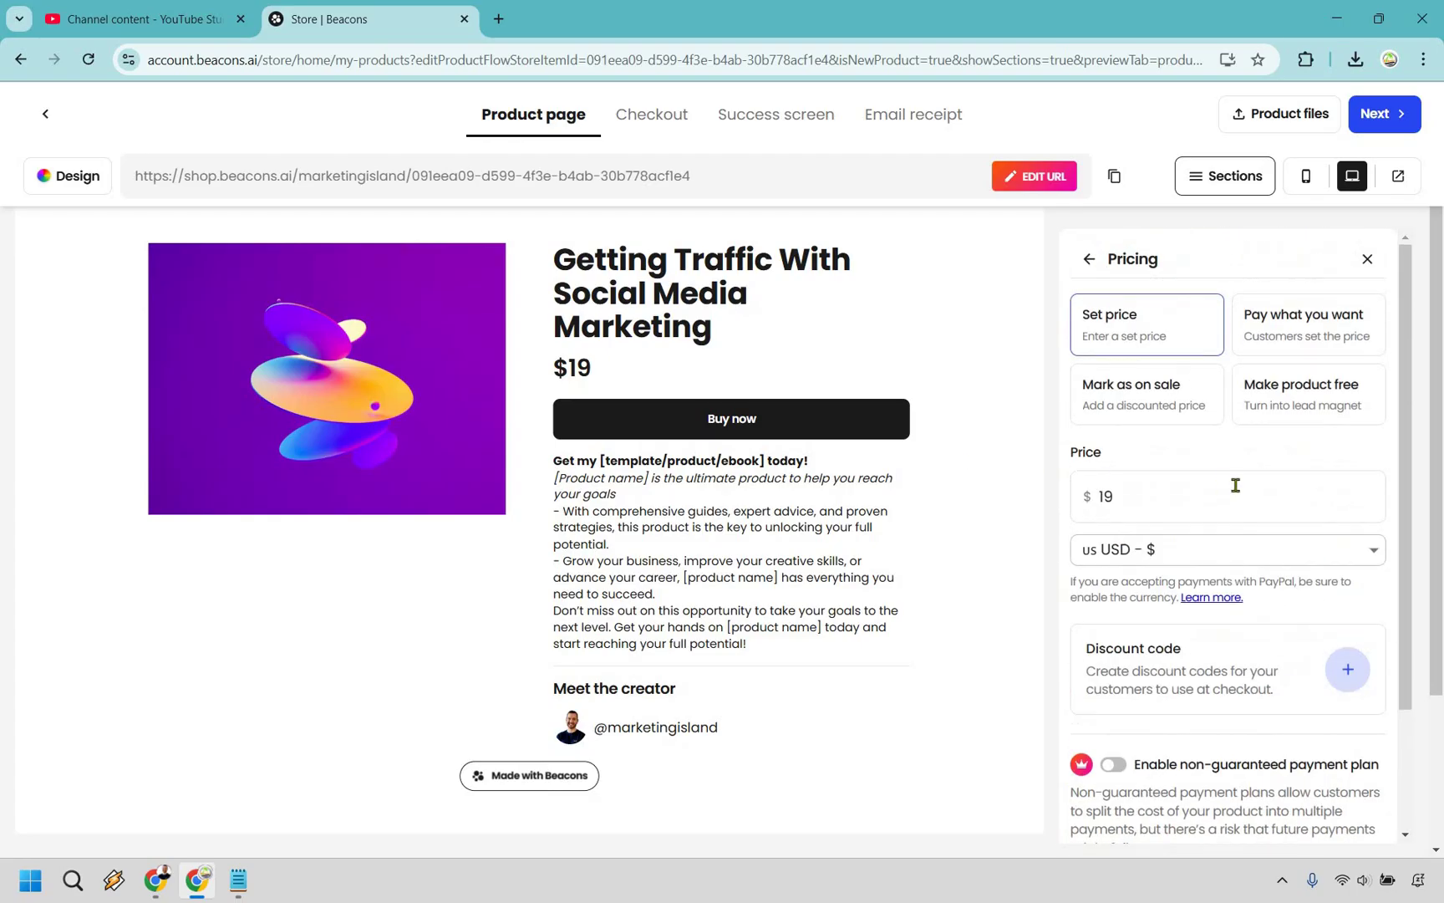
scroll(1223, 472, "down", 2)
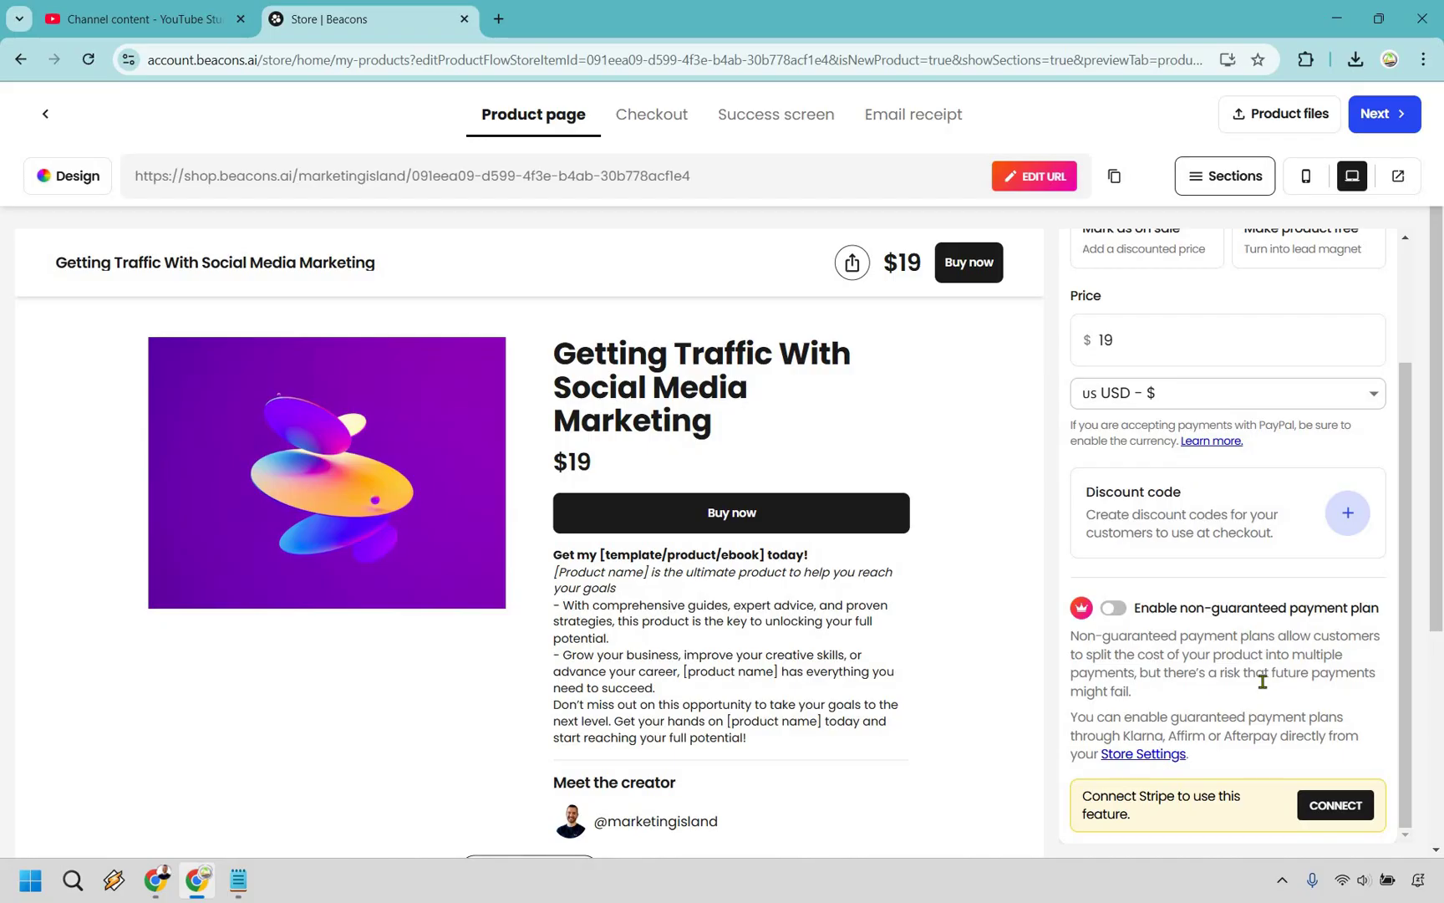
scroll(1257, 677, "up", 2)
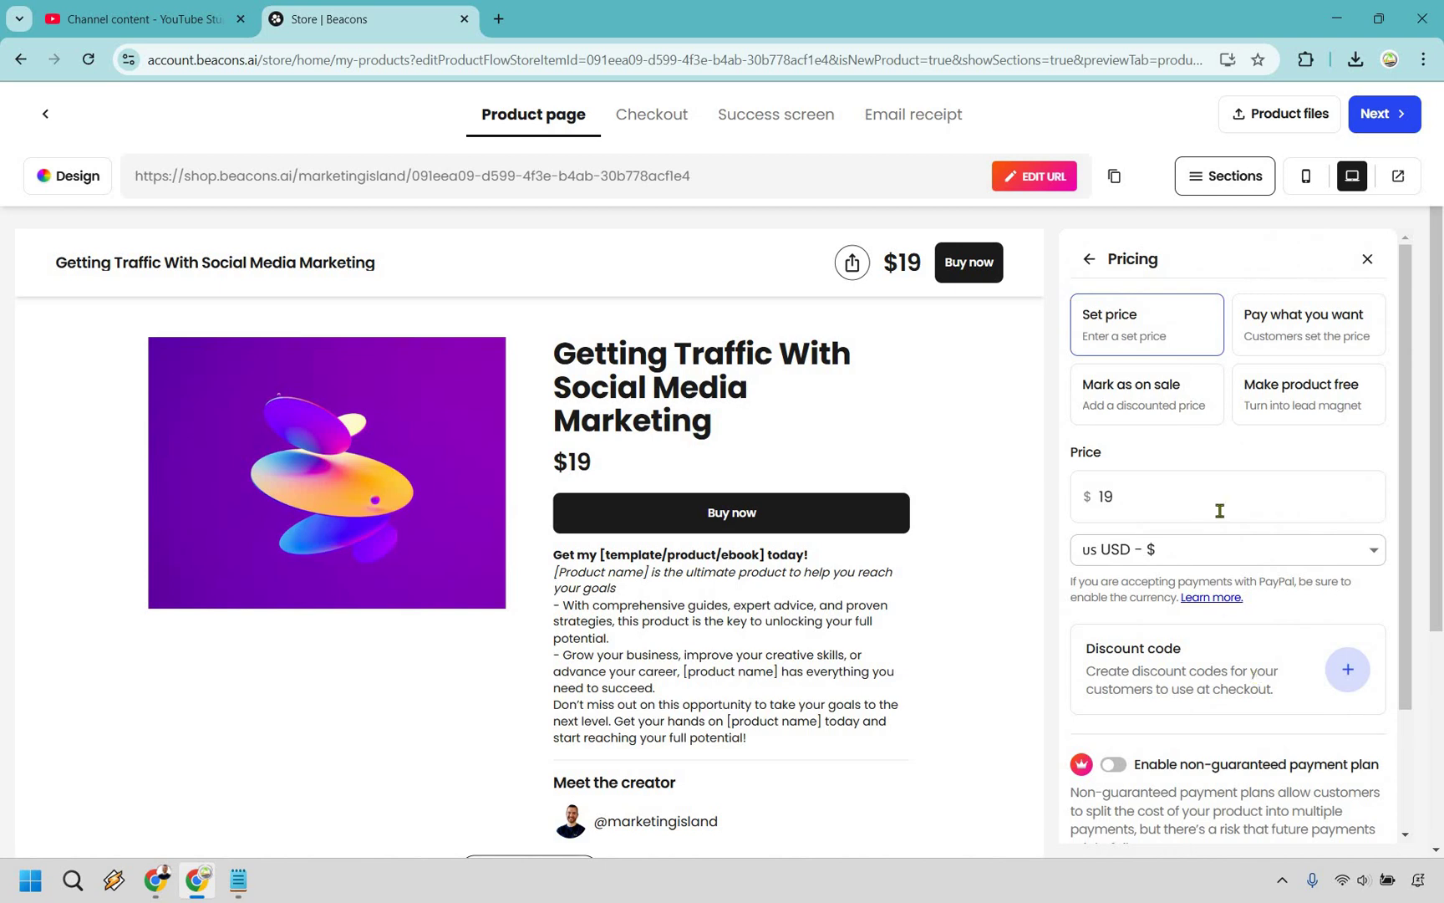
left_click(1085, 259)
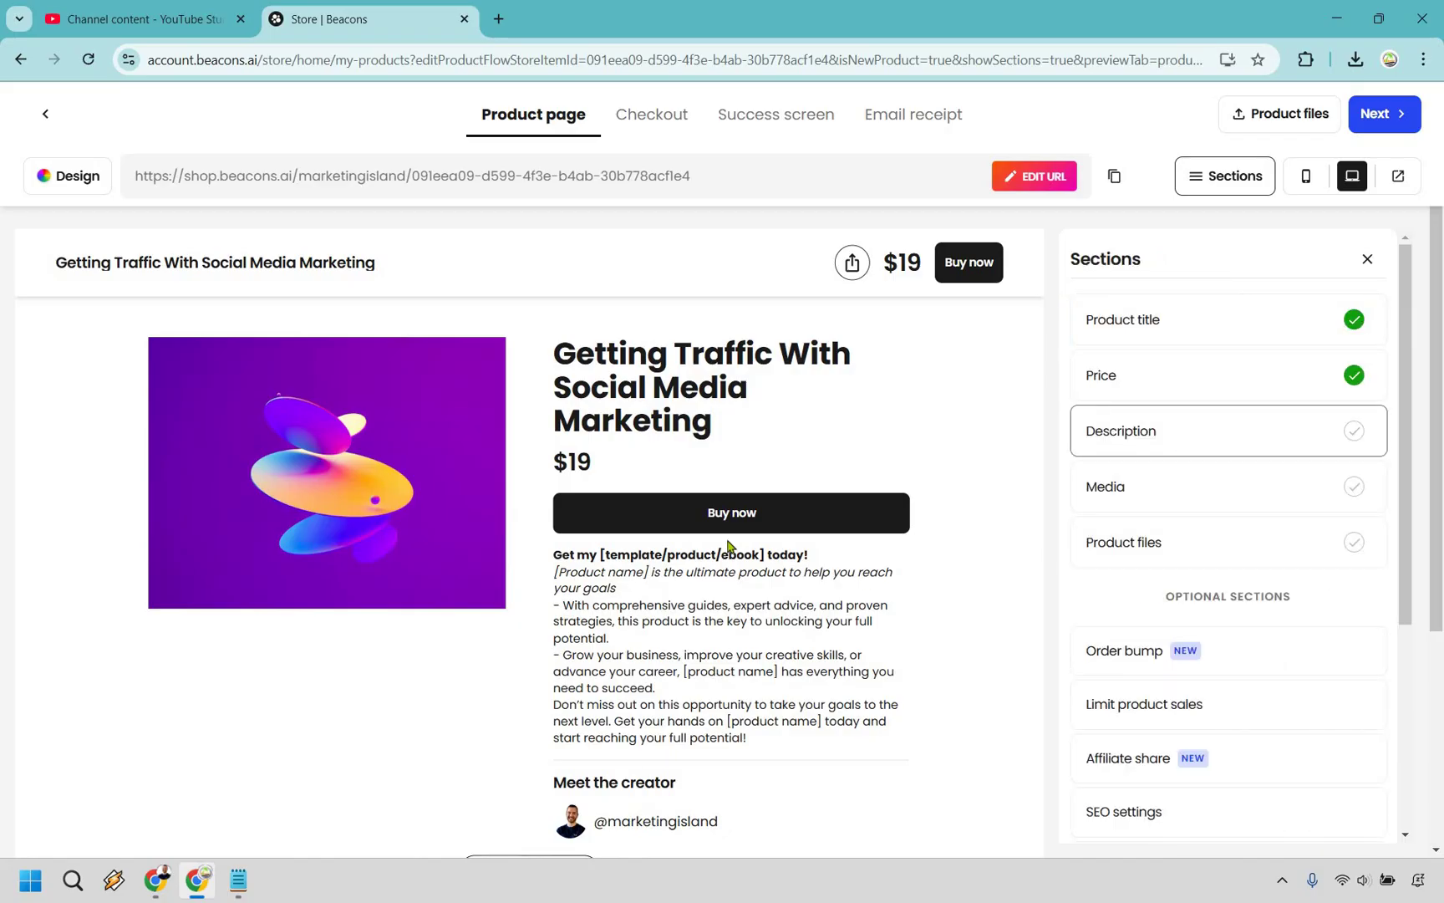
Step: Replace the placeholder product description with the pasted social media traffic copy
left_click(1202, 427)
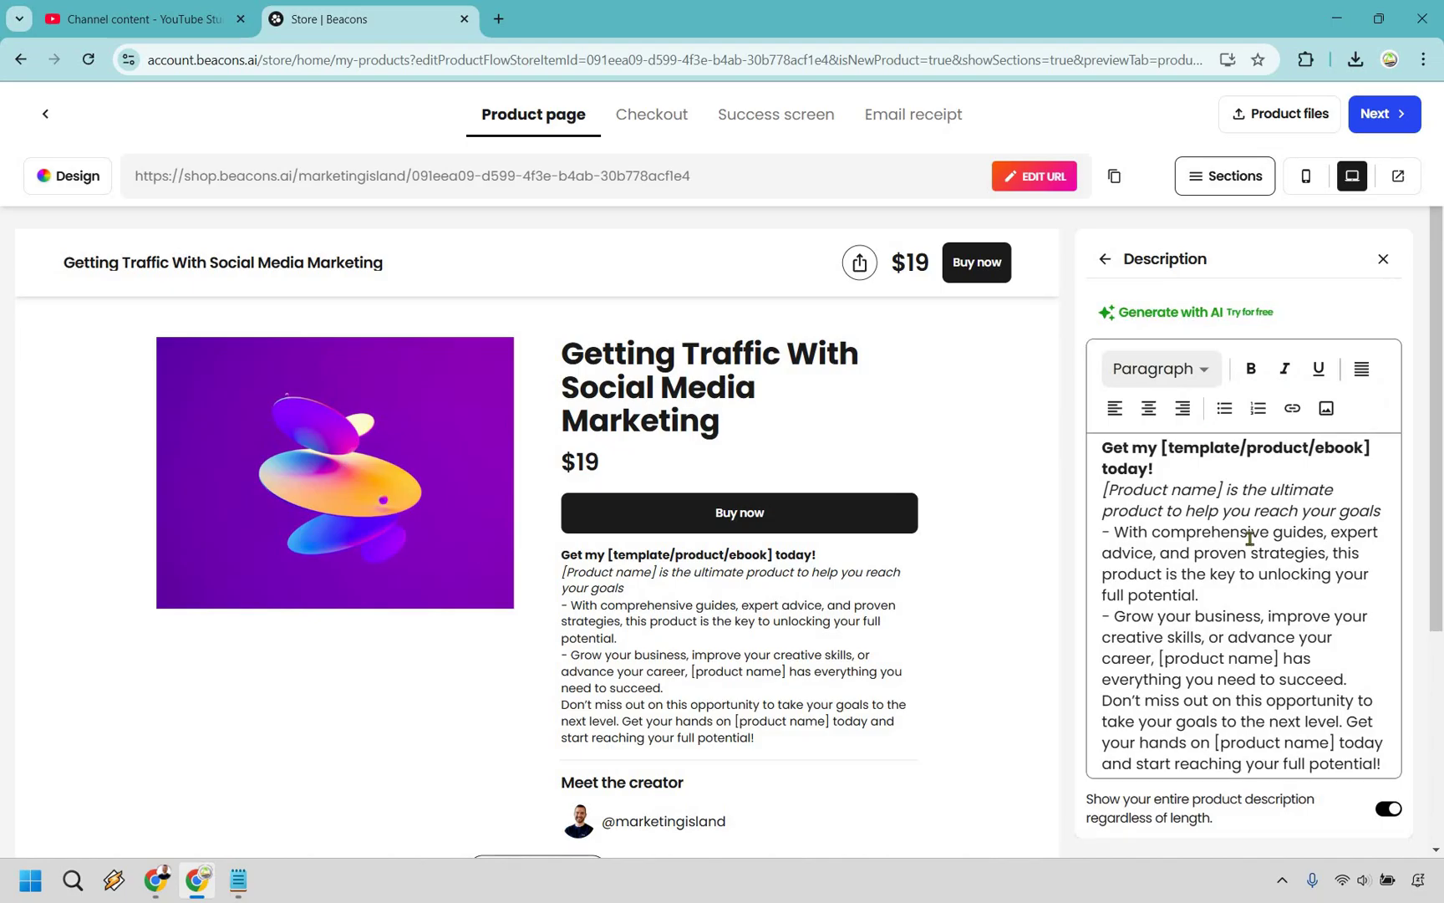
left_click(1250, 538)
key("ctrl+a")
key("BackSpace")
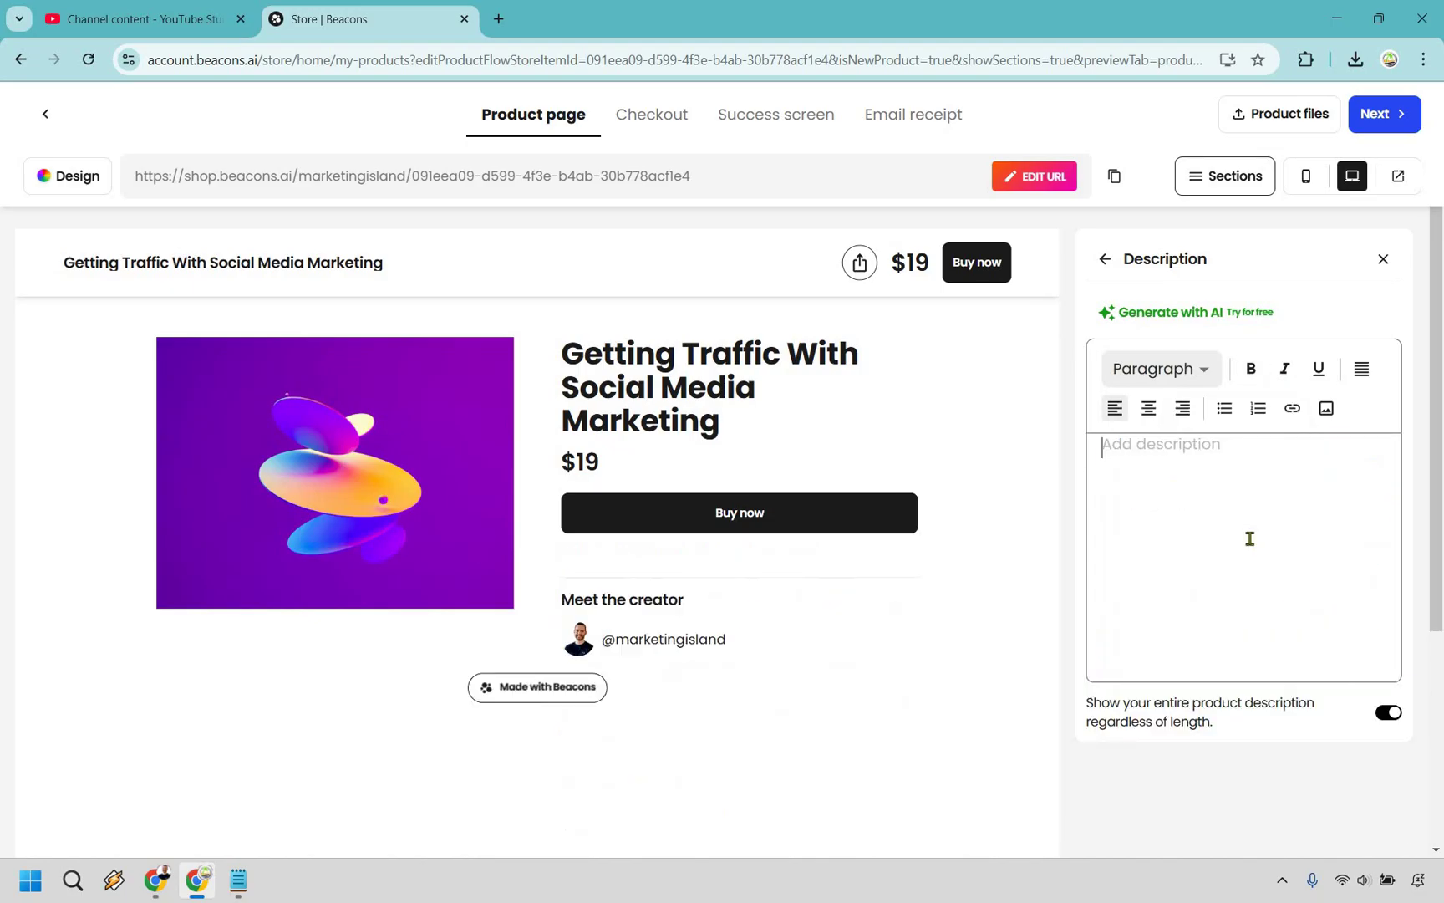
type("Unlock the Power of Social Media for Unlimited Traffic  Are you struggling to get eyeballs on your content, offers, or business? This product is your ultimate guide to driving massive traffic using the power of social media marketing. Whether you're an affiliate marketer, content creator, or business owner, this resource will show you how to leverage platforms like Facebook, Instagram, YouTube, TikTok, and Twitter to attract, engage, and convert your audience.  Inside, you'll discover: ✅ Proven strategies to increase visibility and engagement ✅ How to create viral-worthy content that gets shared ✅ The best ways to convert traffic into leads and sales ✅ Time-saving automation tools to grow your presence fast ✅ Step-by-step methods to dominate your niche without paid ads  No more guessing. No more crickets. Just pure, effective social media traffic strategies that work. If you're ready to turn your social media presence into a traffic-generating machine, this product is for you!")
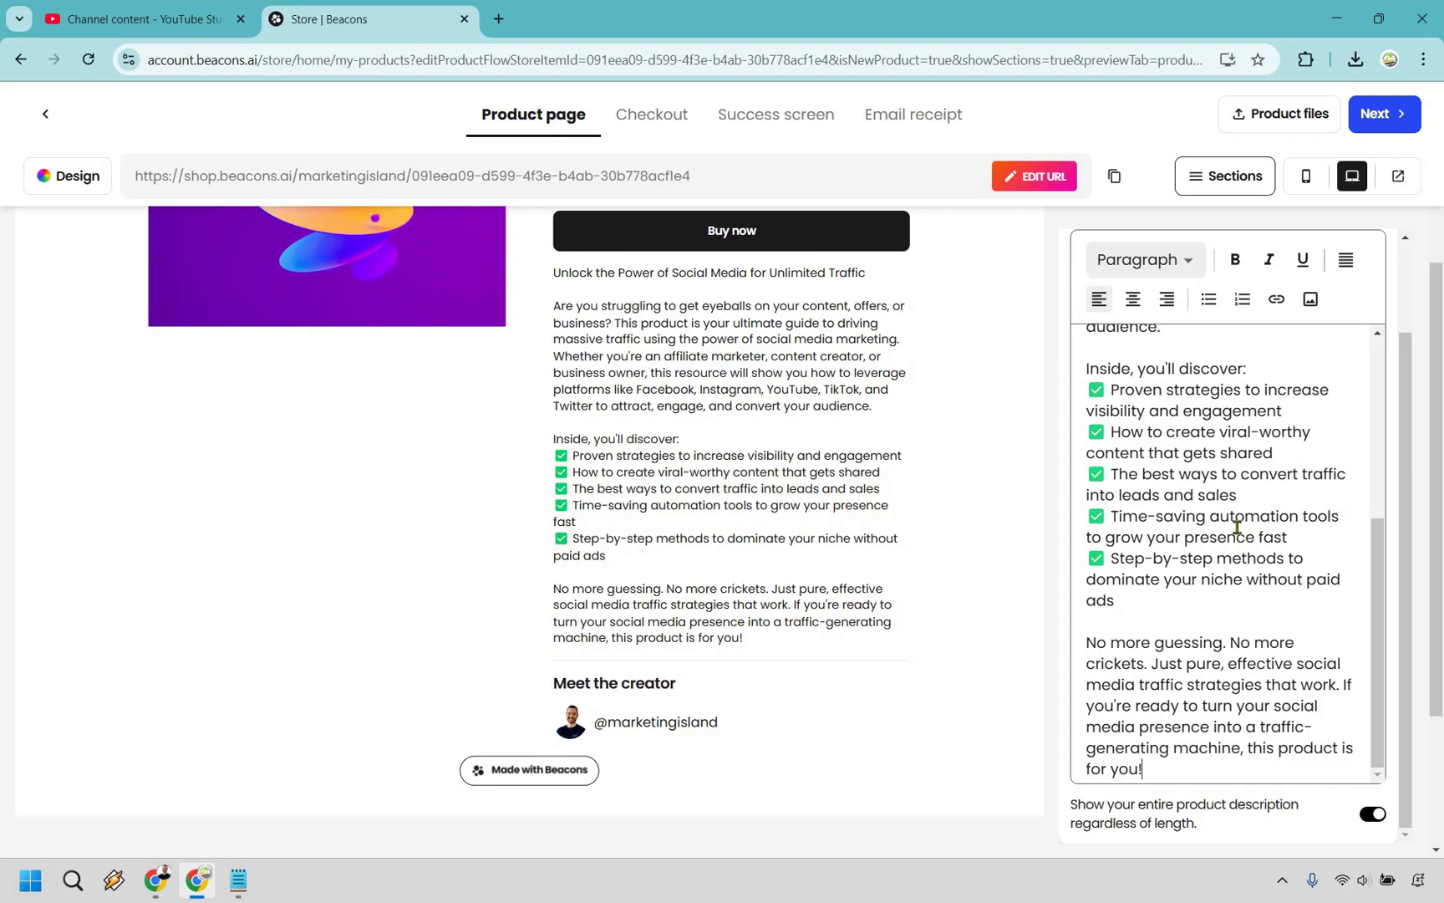
scroll(1221, 535, "up", 5)
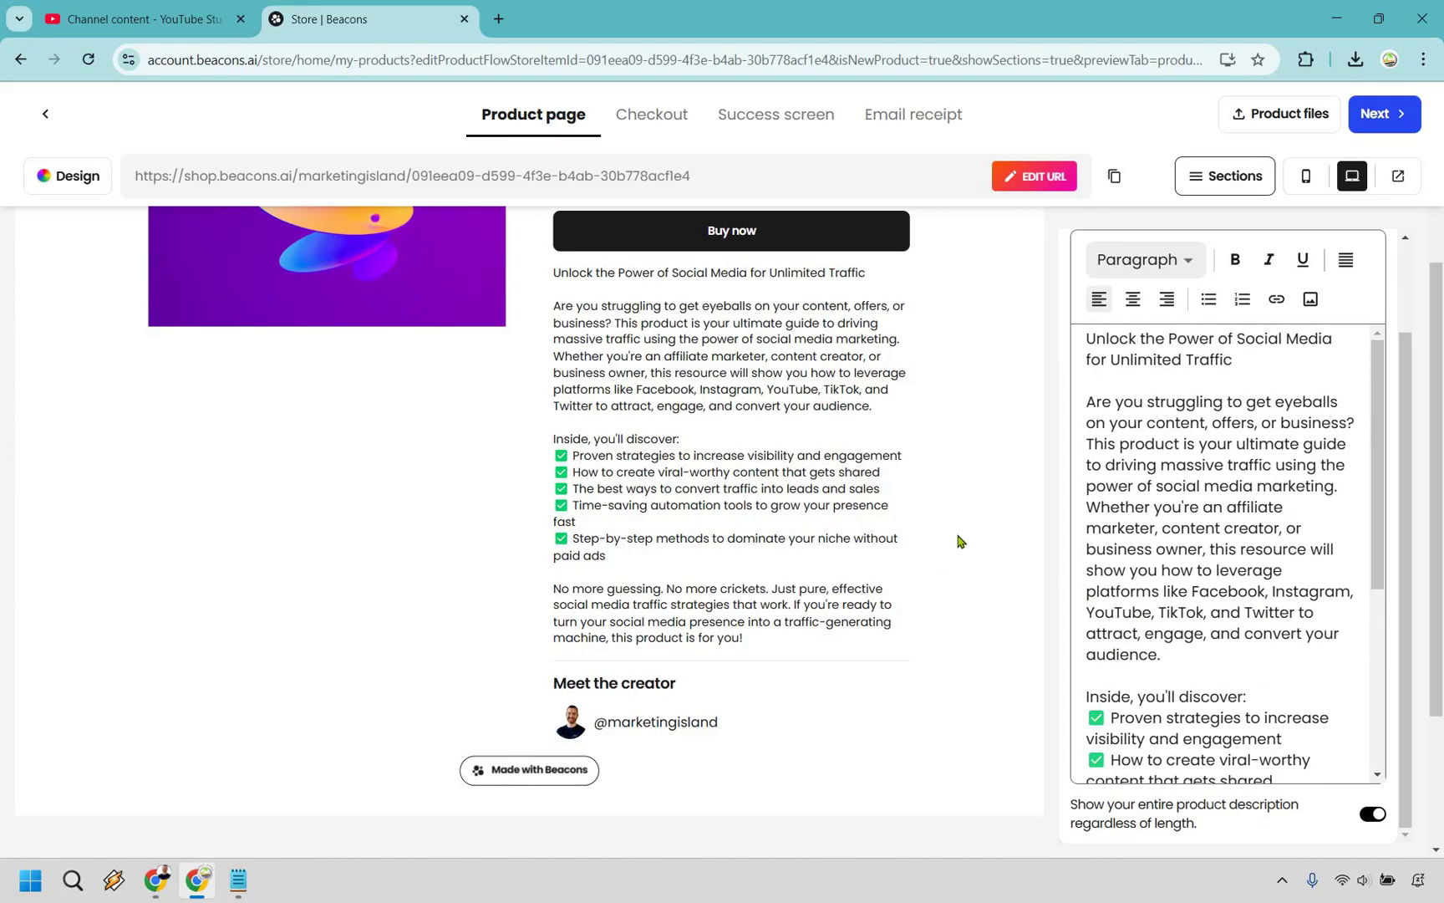
scroll(970, 551, "up", 2)
scroll(961, 539, "up", 2)
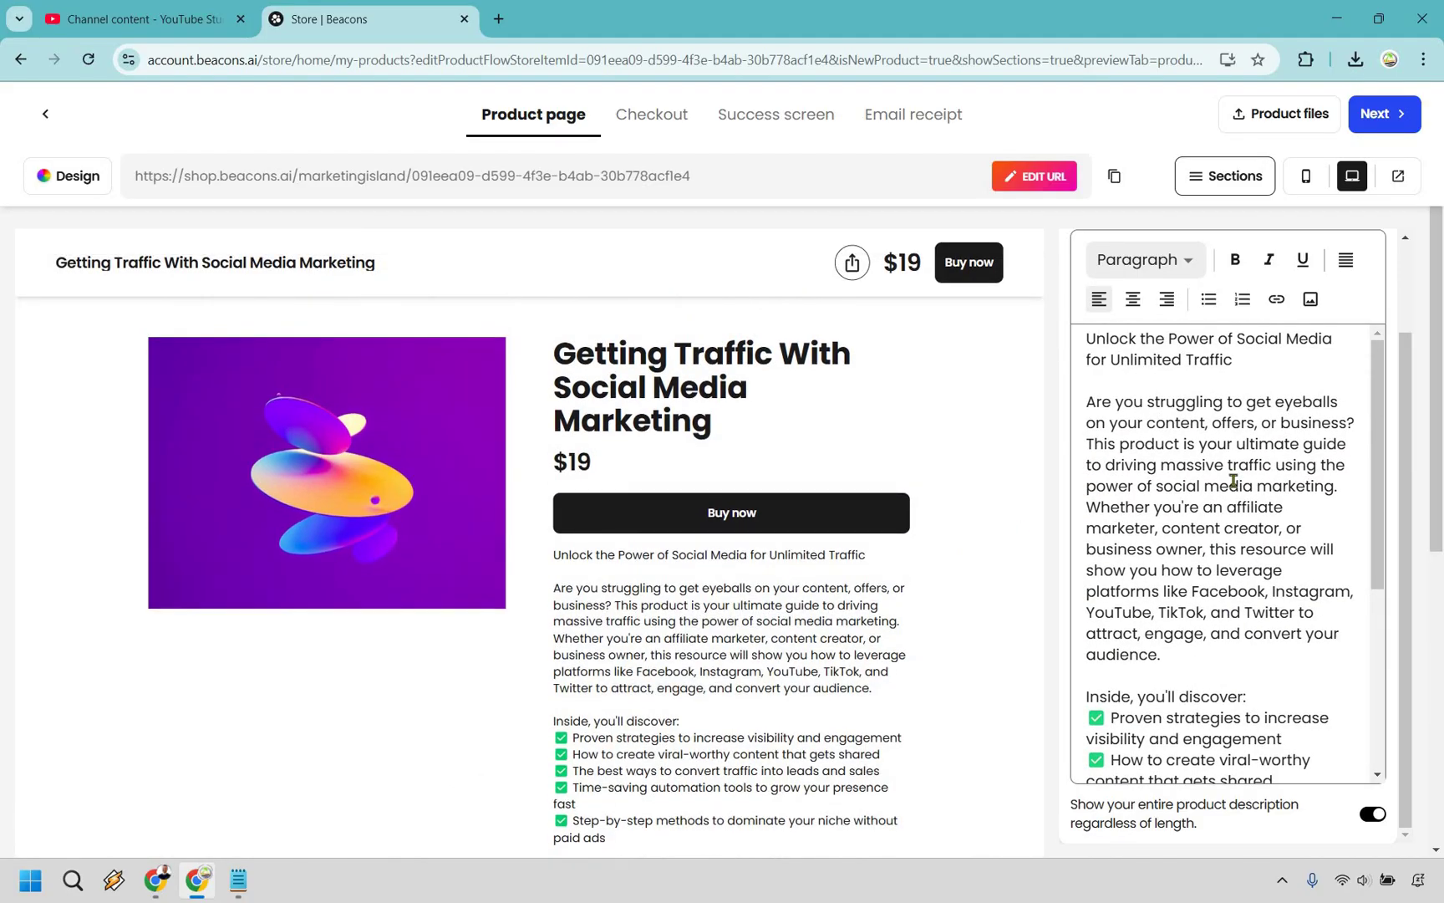
scroll(1233, 482, "down", 5)
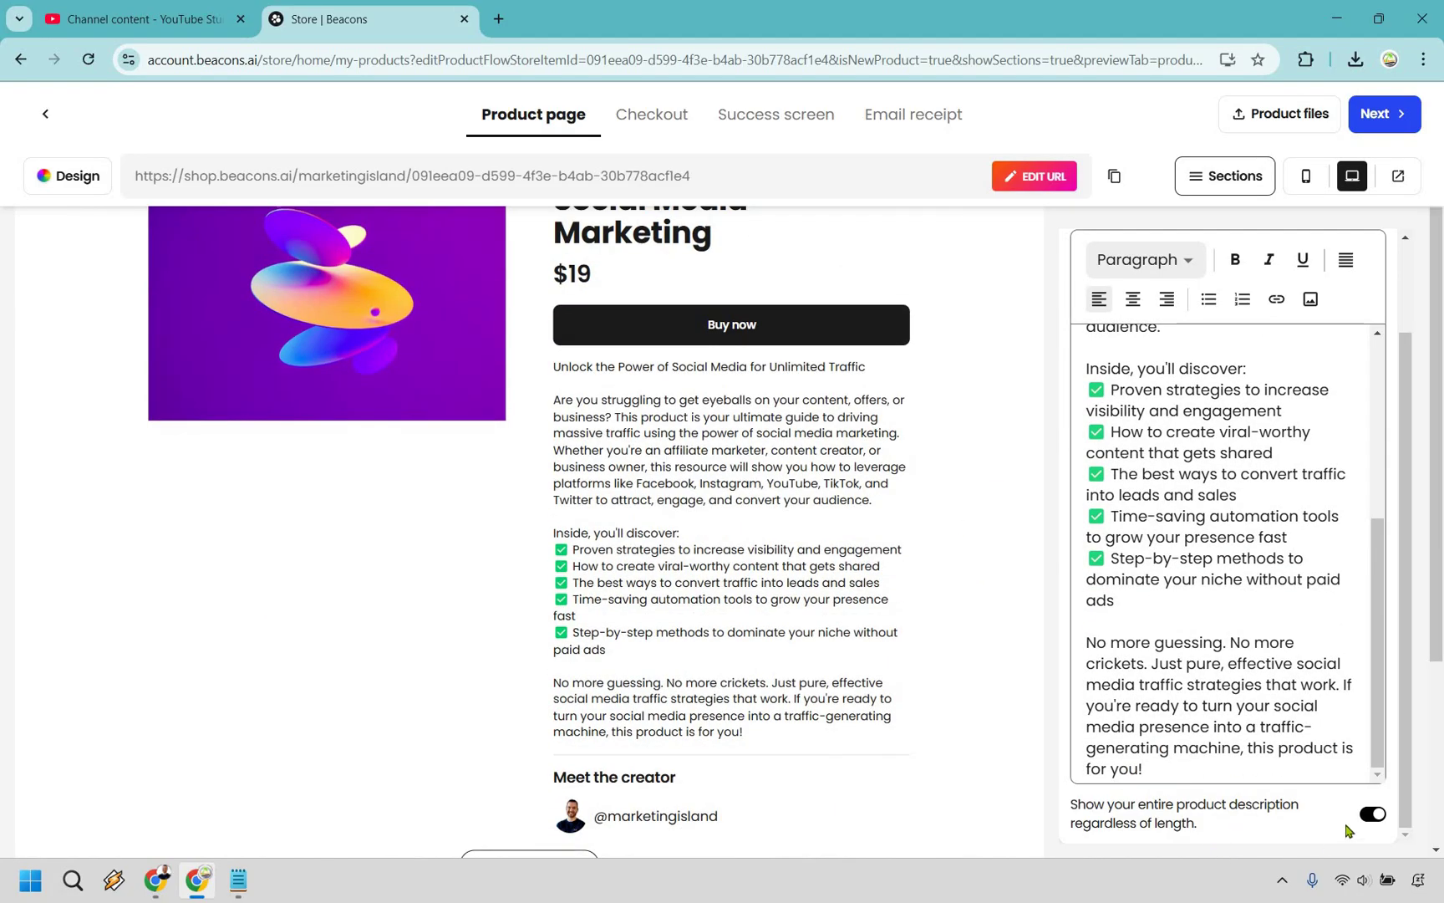
Step: Turn on 'Show your entire product description regardless of length'
left_click(1373, 814)
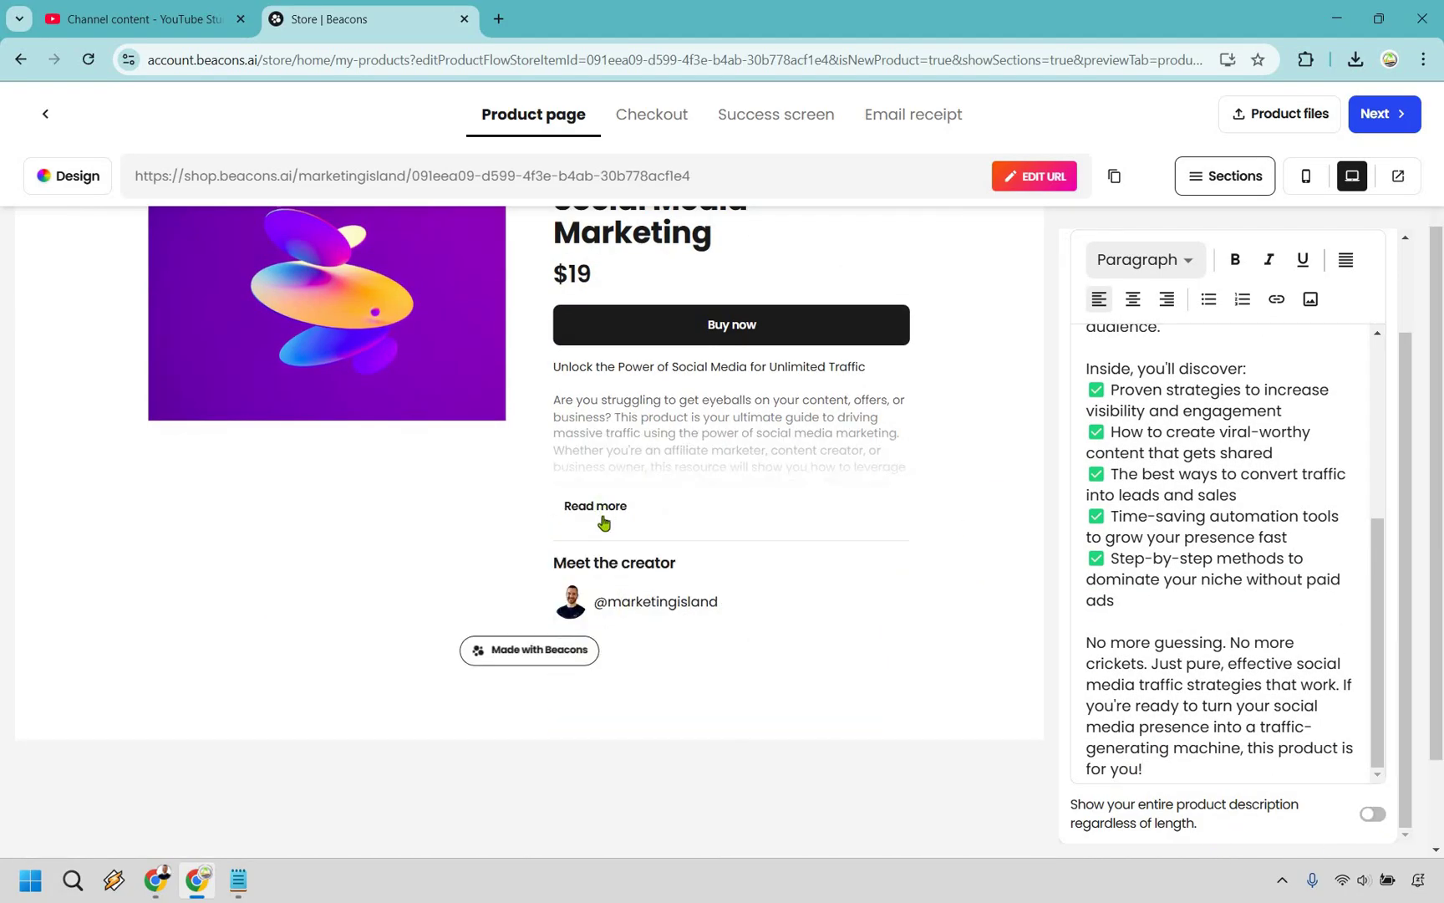
left_click(1284, 461)
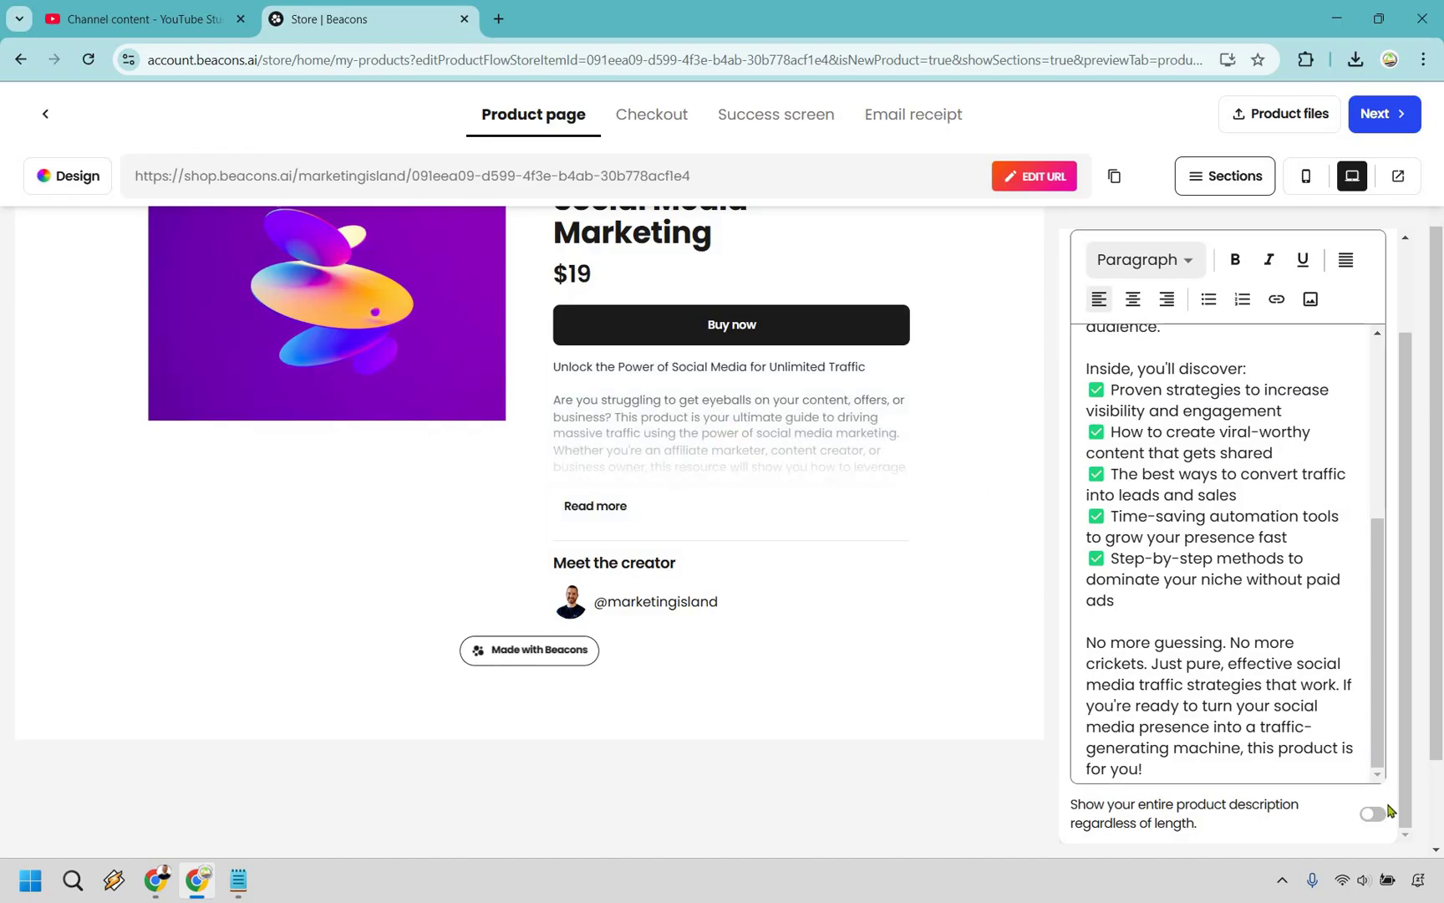
left_click(891, 493)
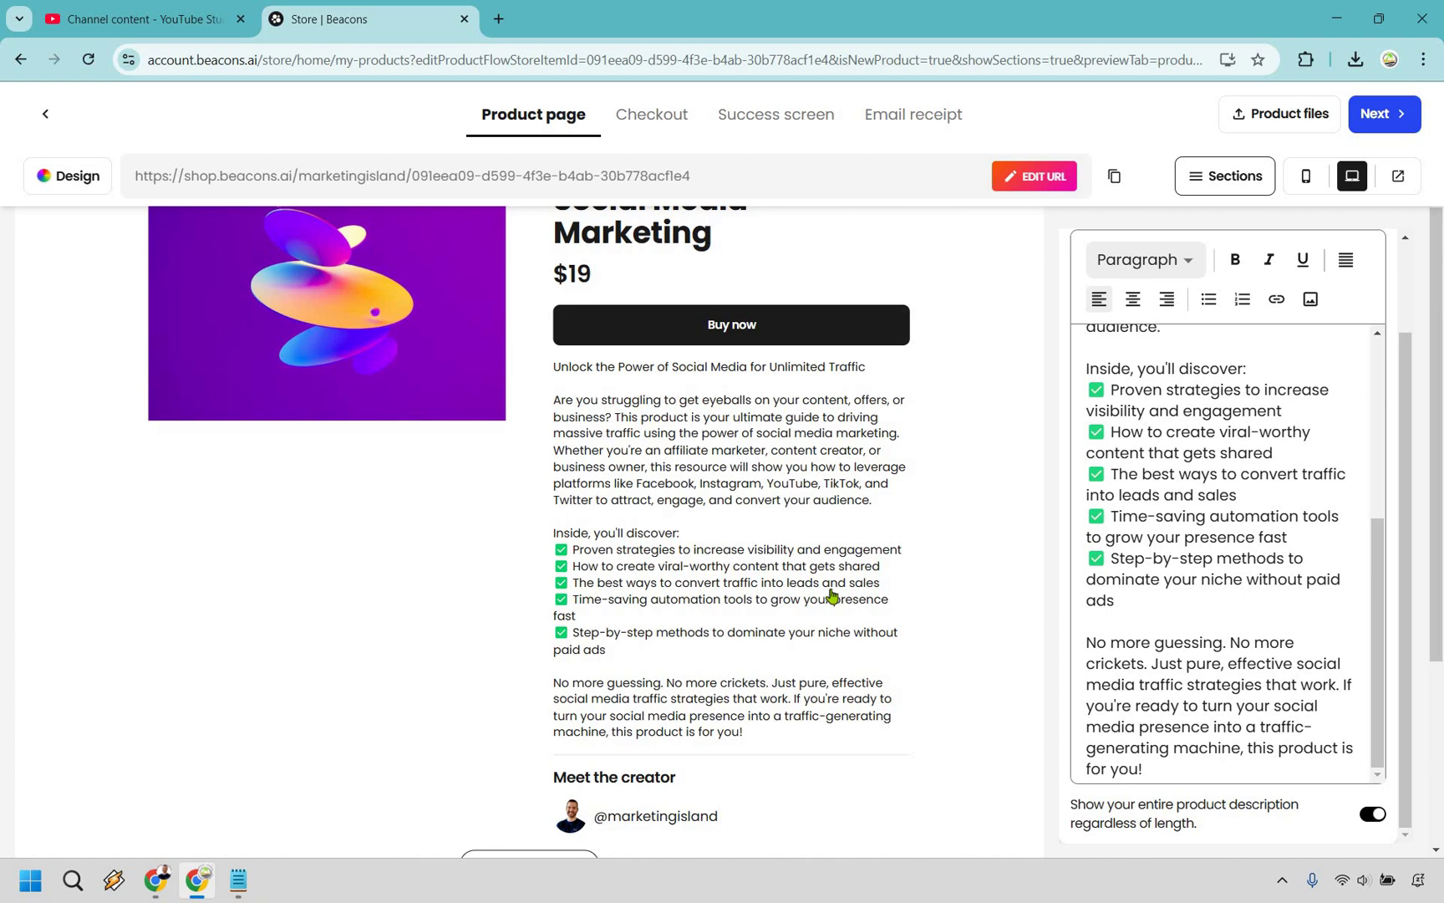
left_click(1292, 716)
left_click(1370, 815)
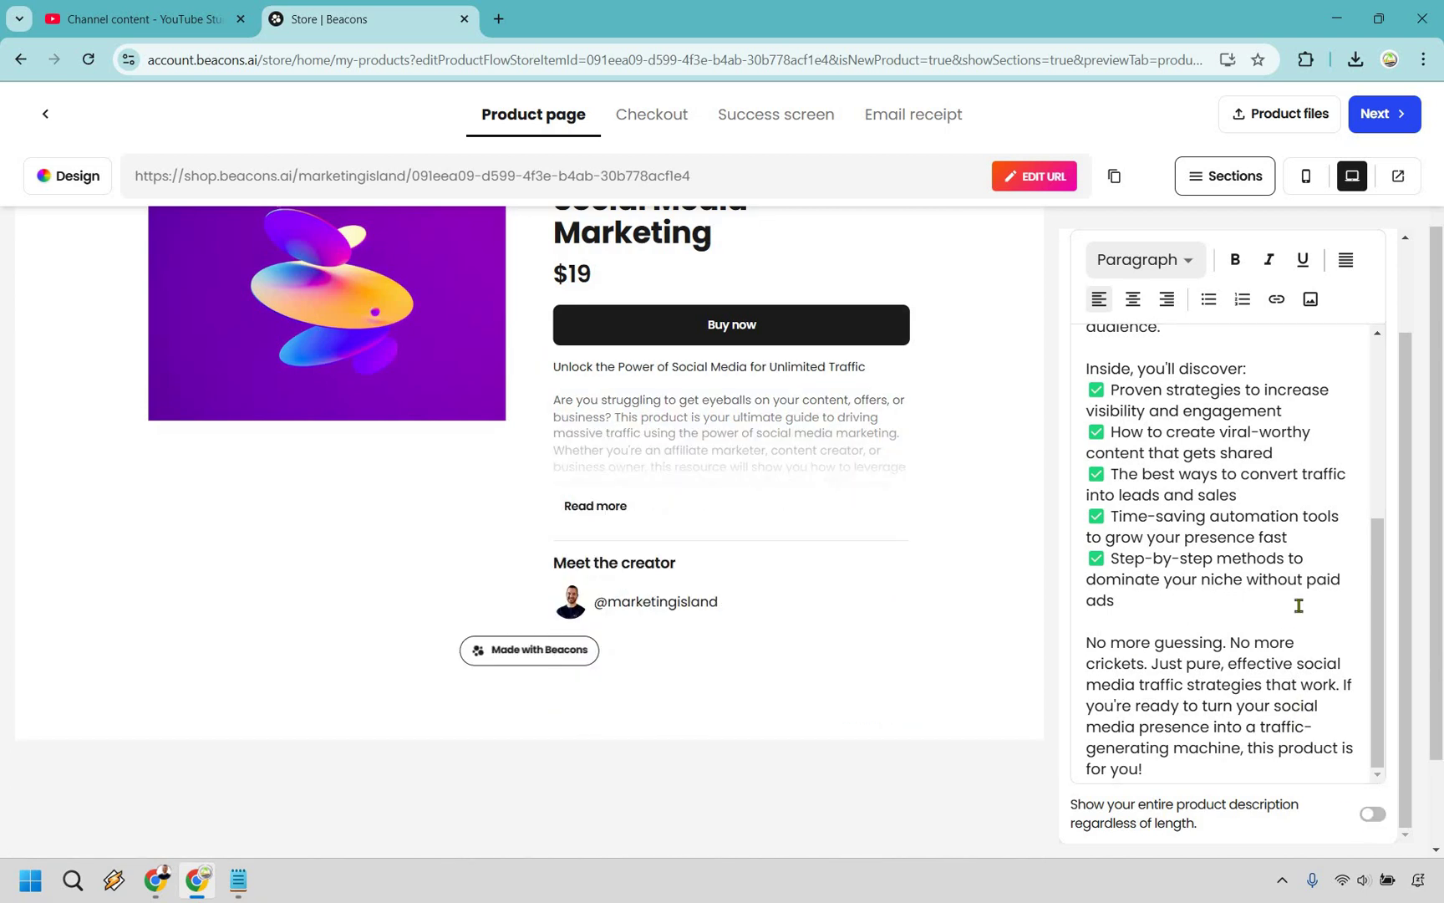
Step: Upload the book cover as the product's media image and delete the old purple abstract image
left_click(1212, 179)
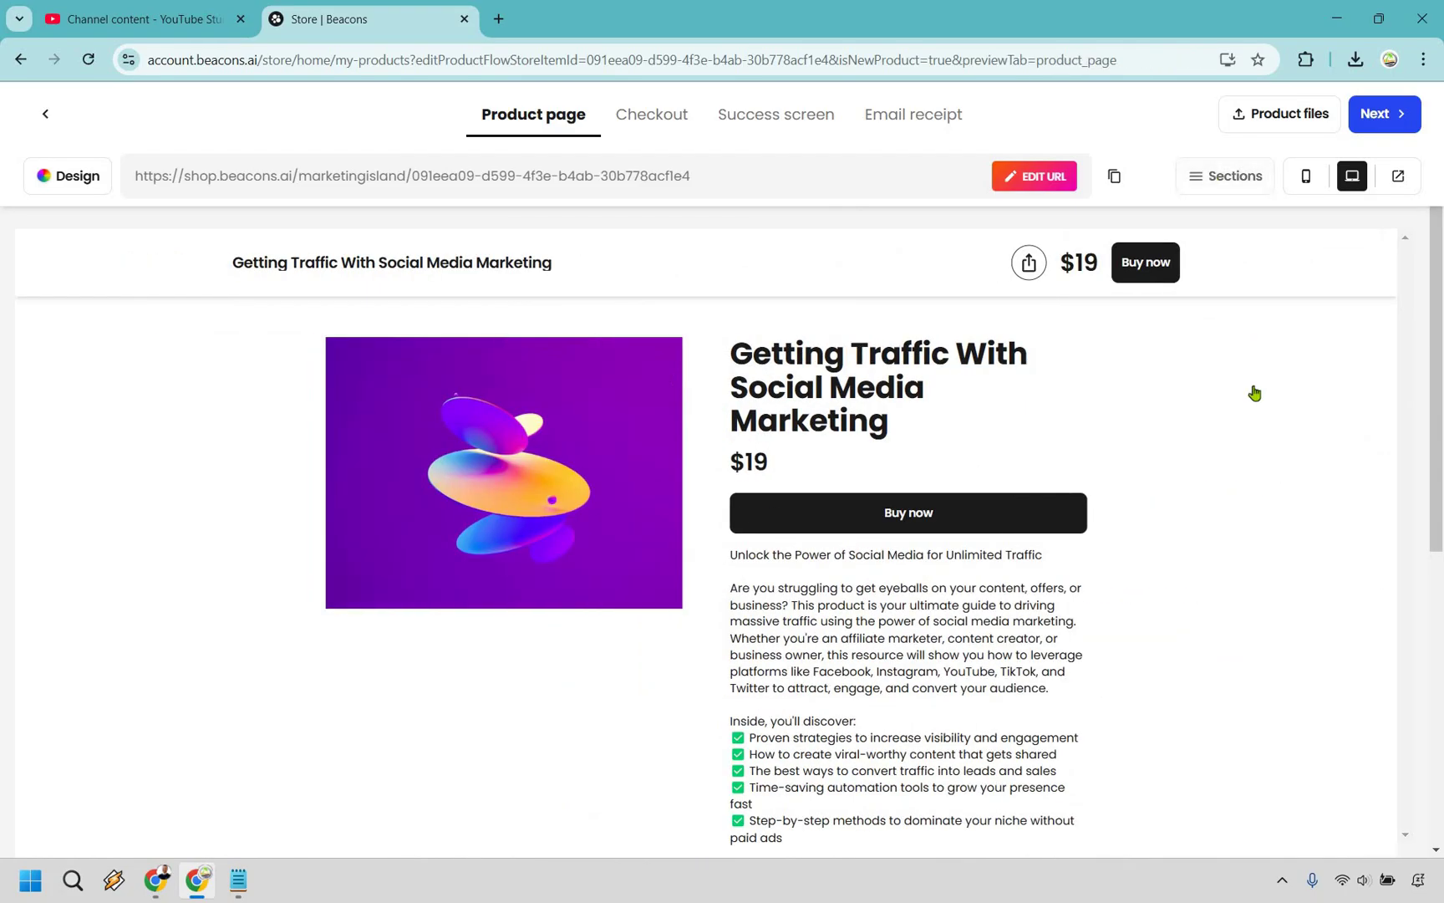
left_click(1261, 501)
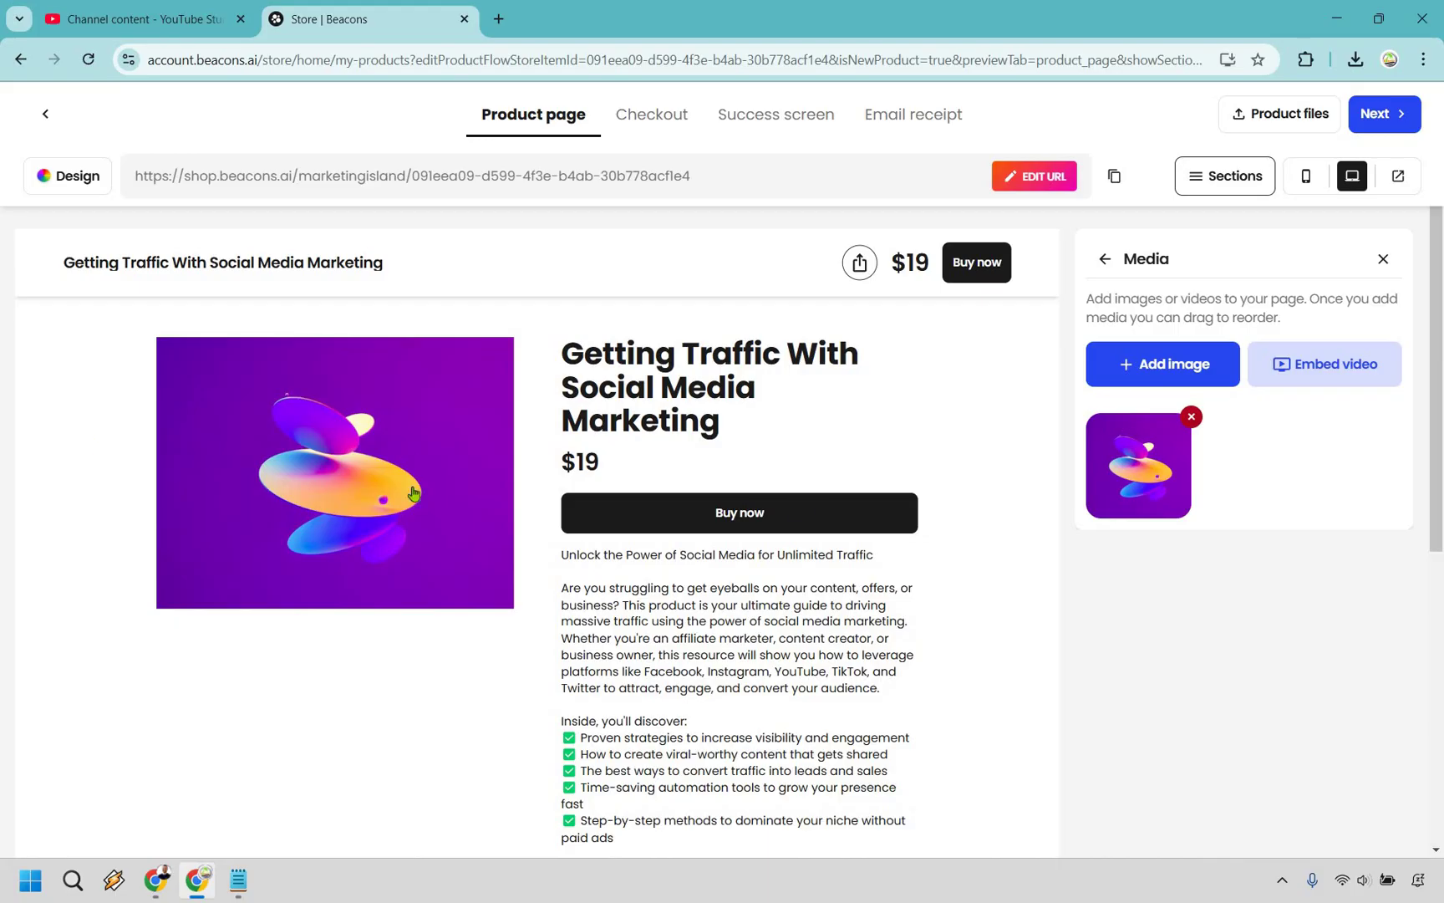
mouse_move(413, 493)
left_click(1153, 381)
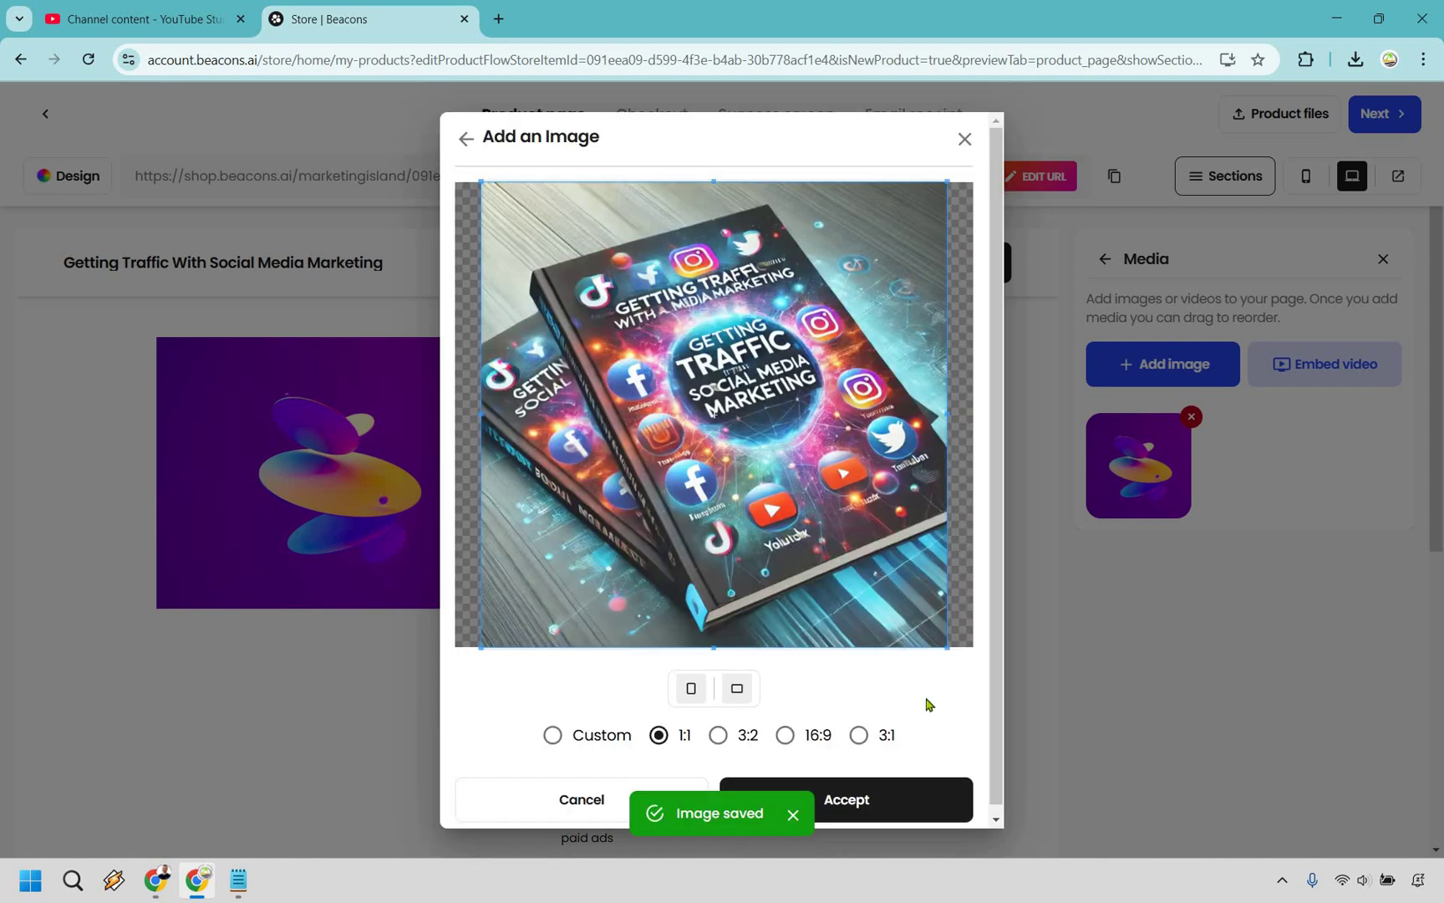
left_click(889, 811)
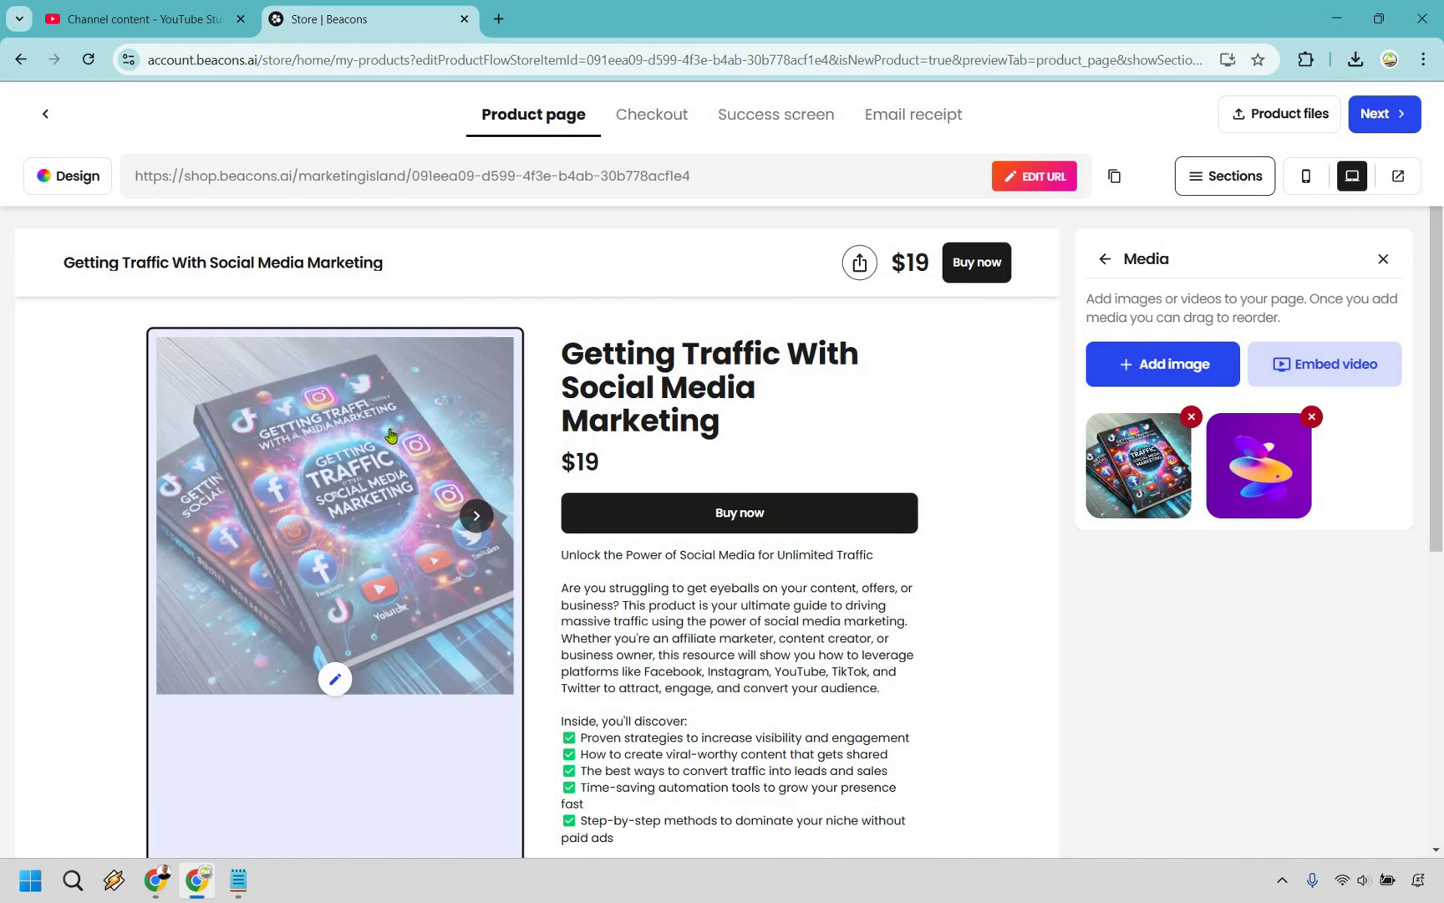
left_click(1312, 418)
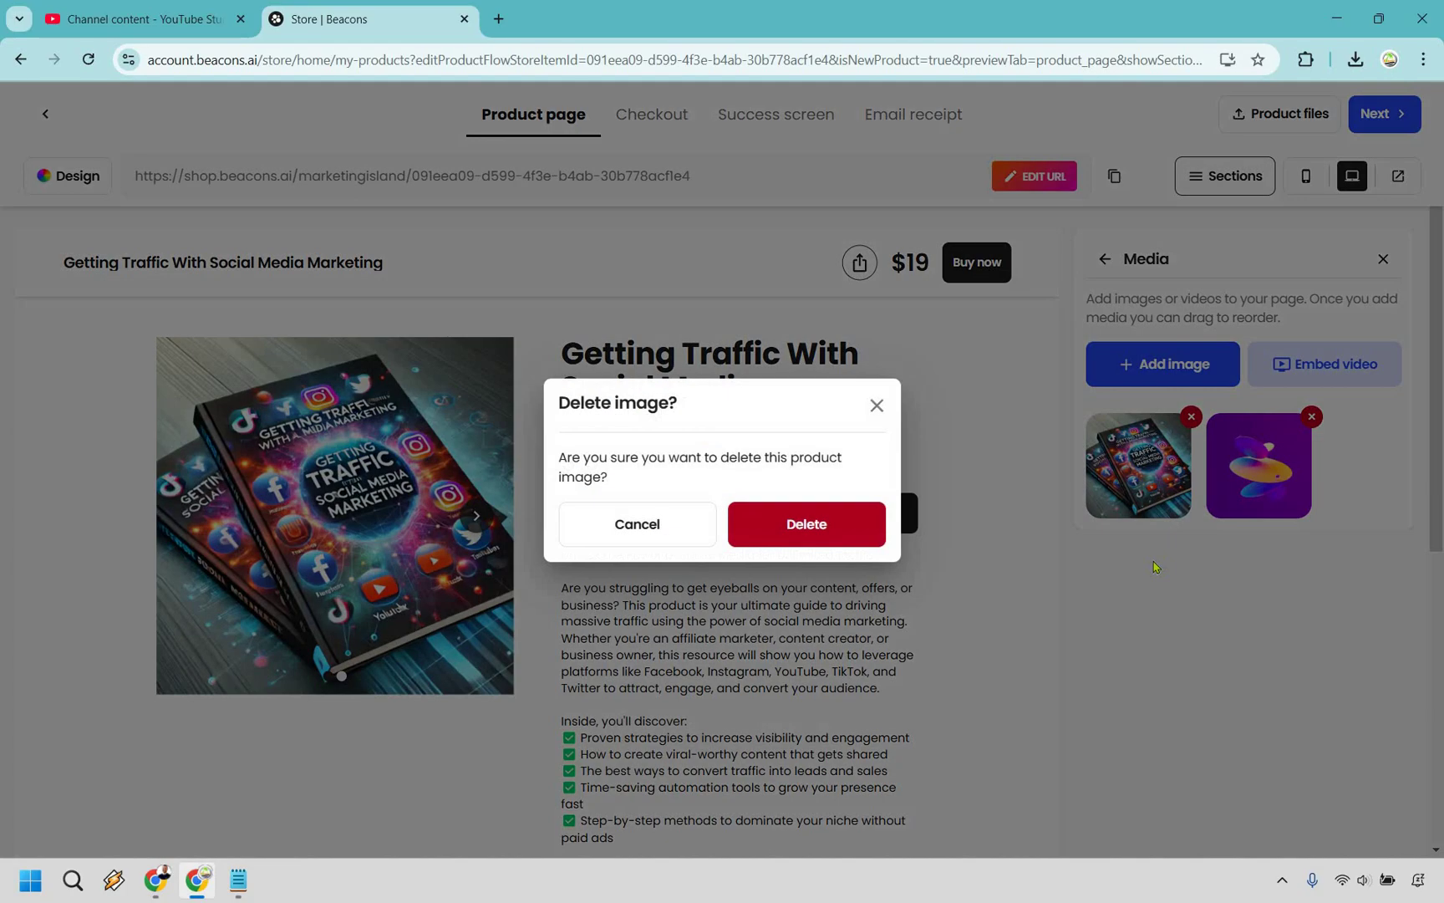
key("Return")
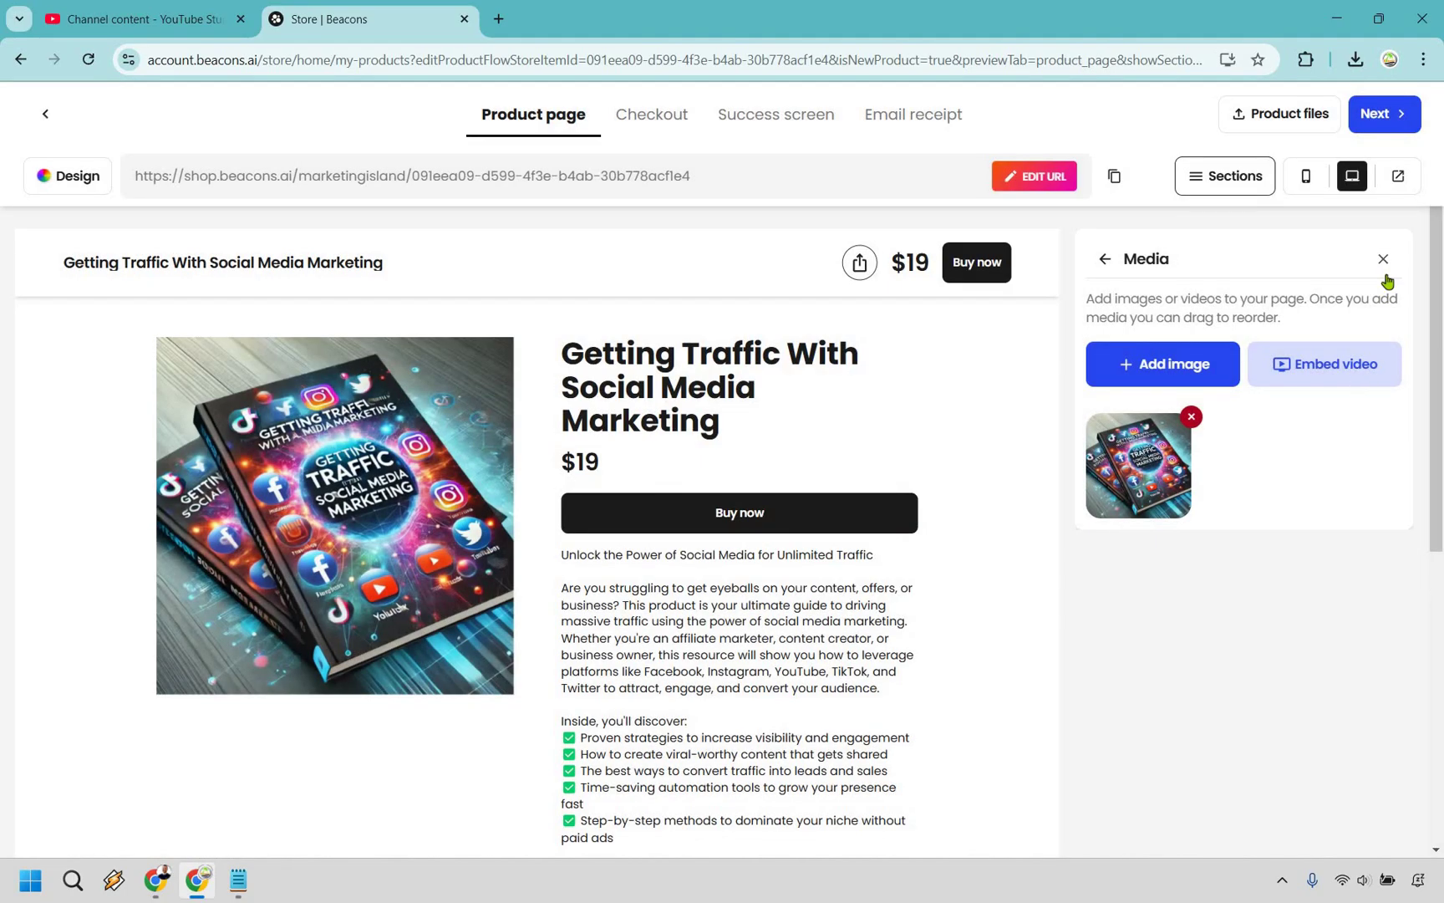
left_click(1253, 189)
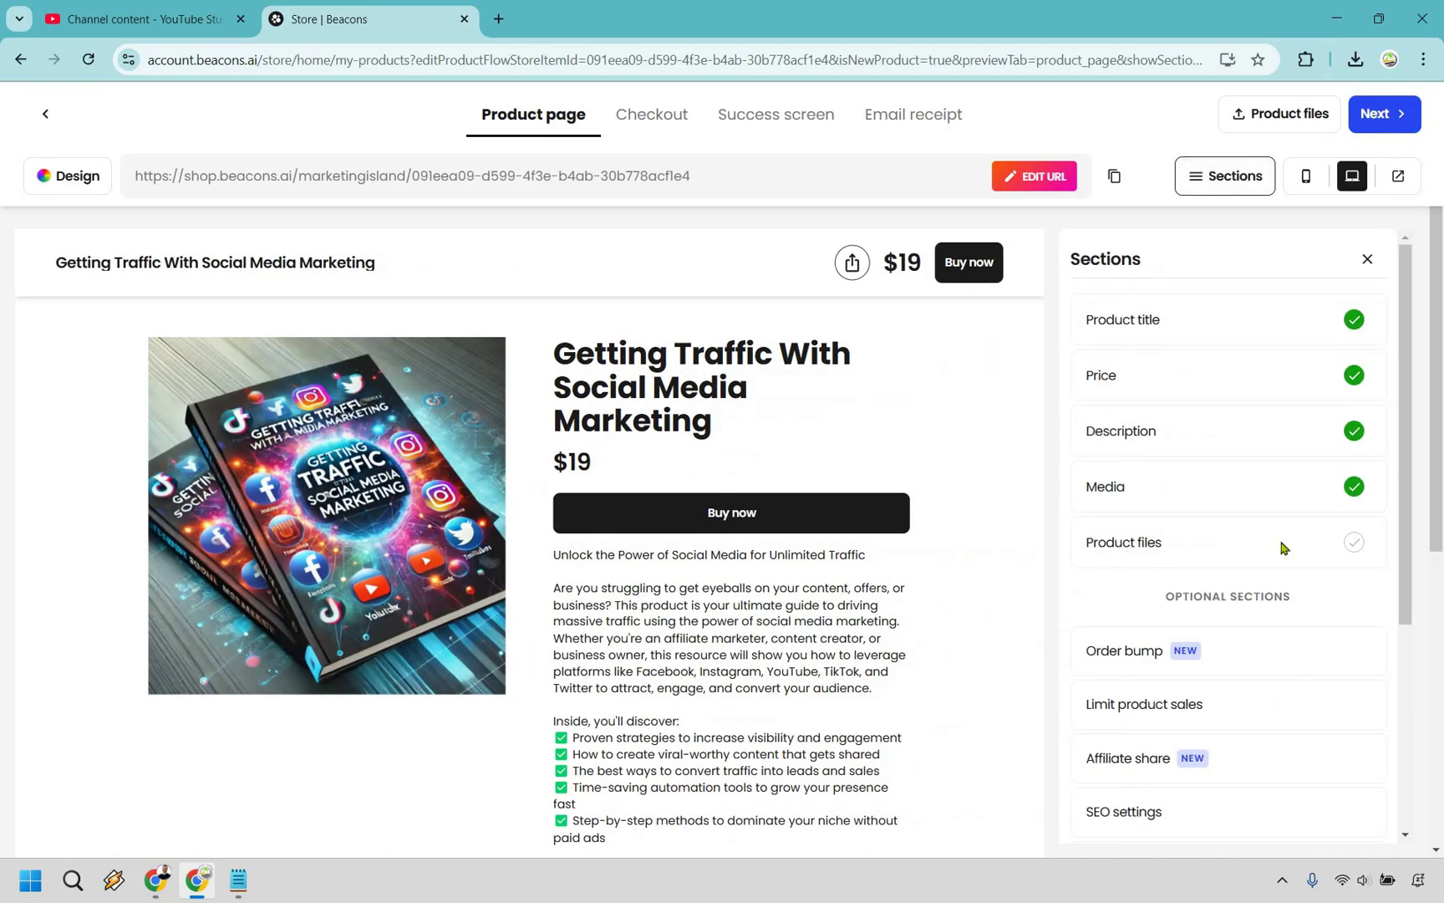
Step: Upload traffic.pdf as the product's downloadable file under Product files
left_click(1282, 545)
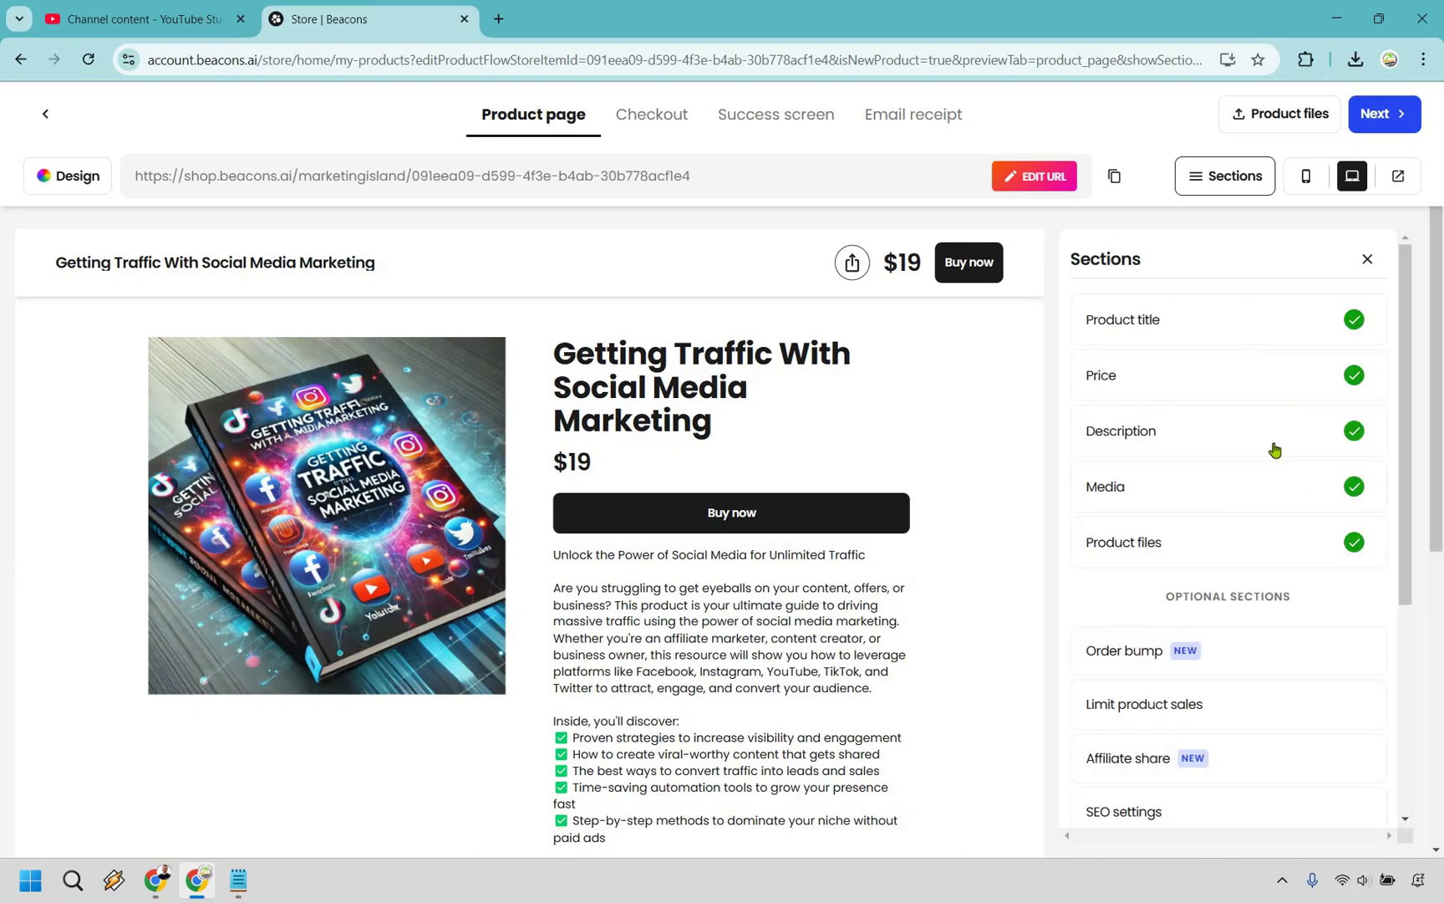
Step: Scroll down the Sections list and open the Order bump settings
scroll(1274, 451, "down", 1)
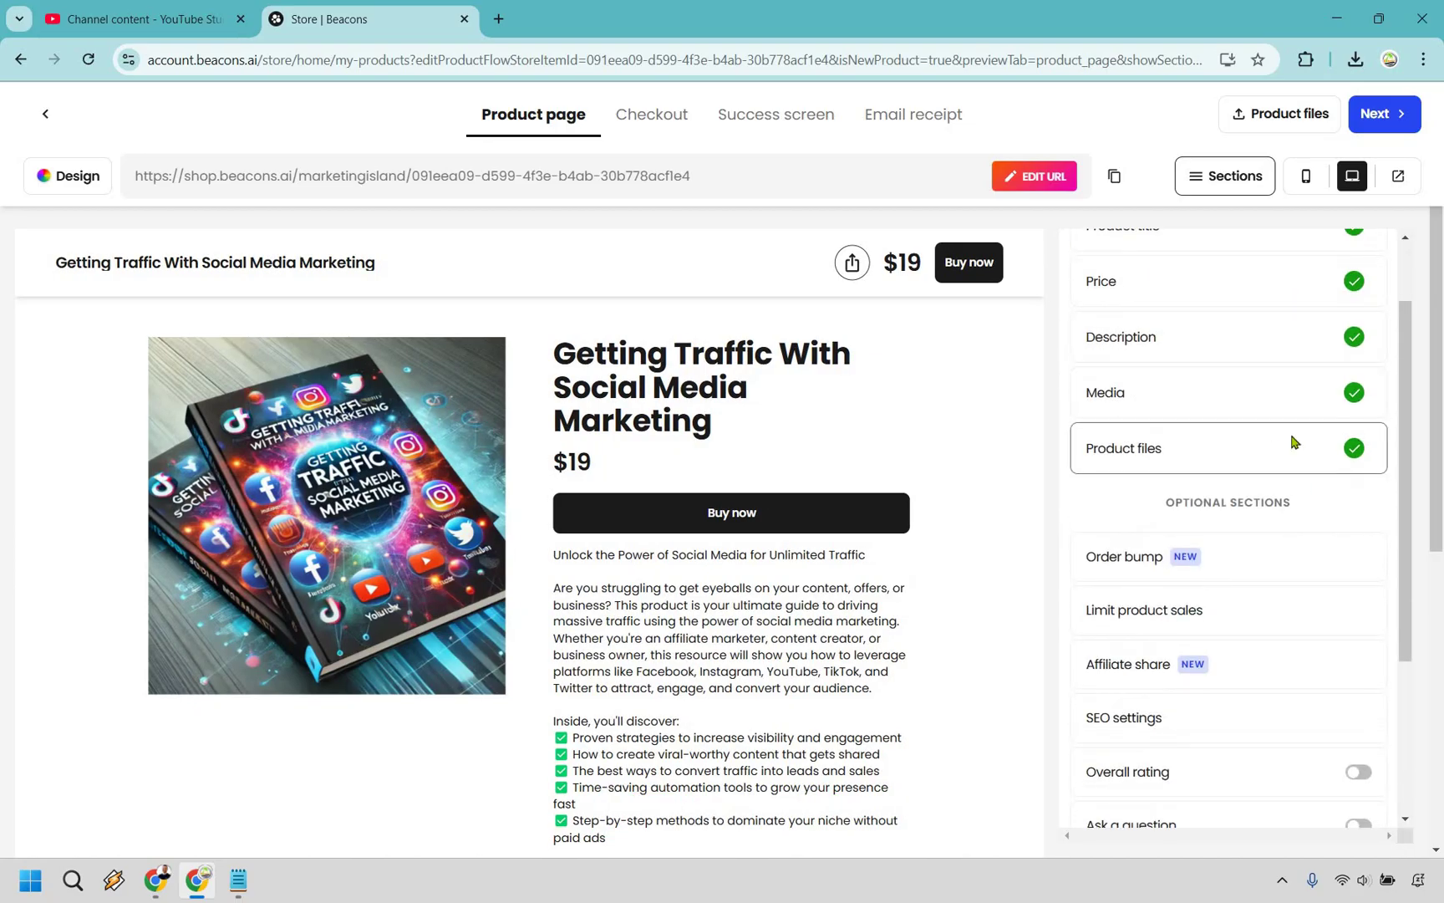
scroll(1293, 442, "down", 1)
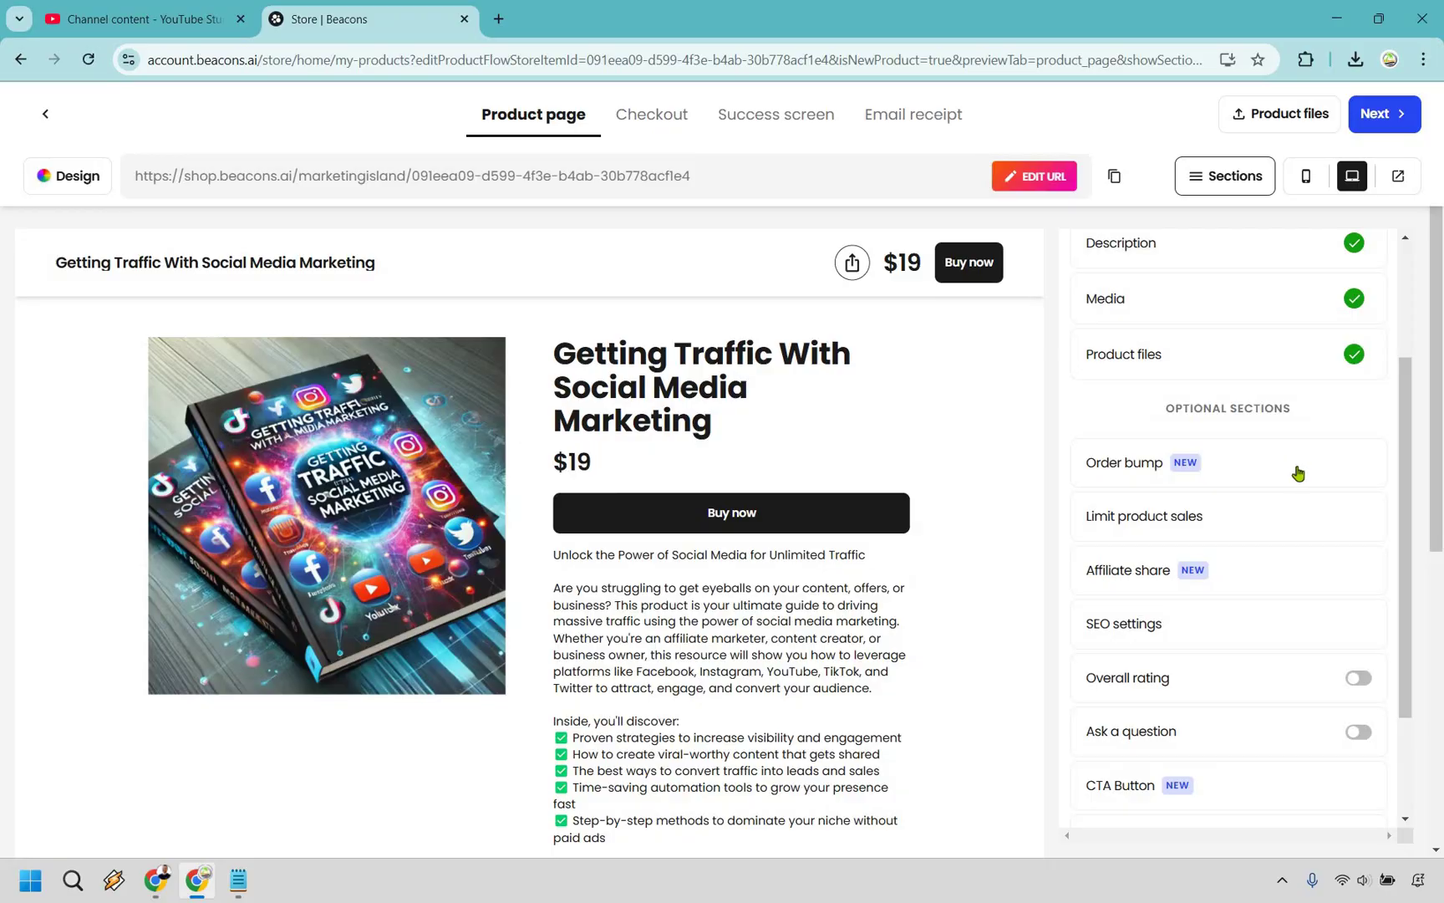
left_click(1296, 460)
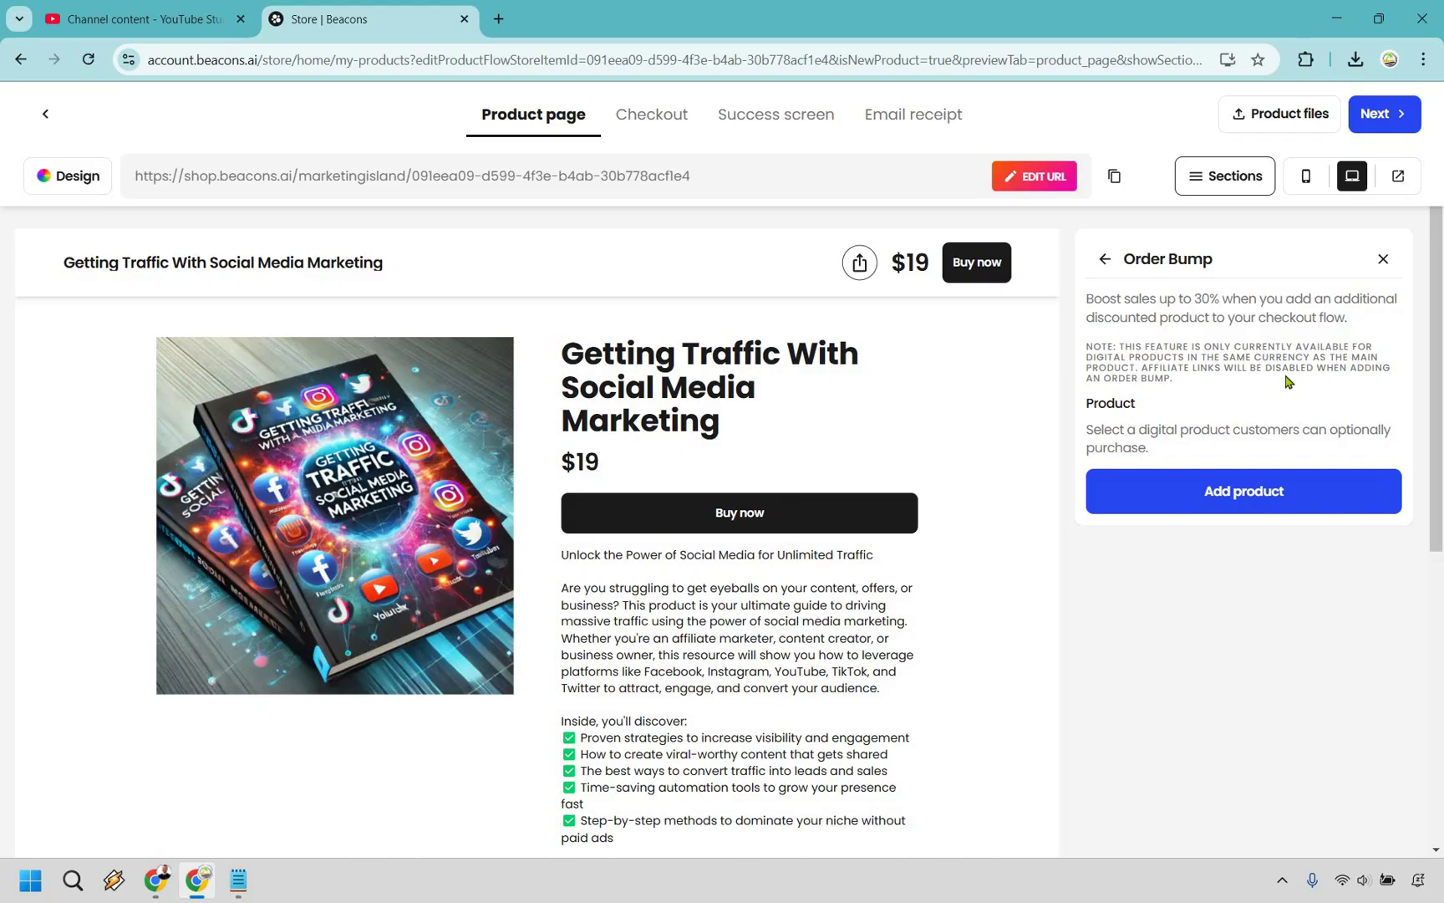
Step: Dismiss the empty order-bump product picker and open Limit product sales, leaving it unlimited
left_click(1102, 478)
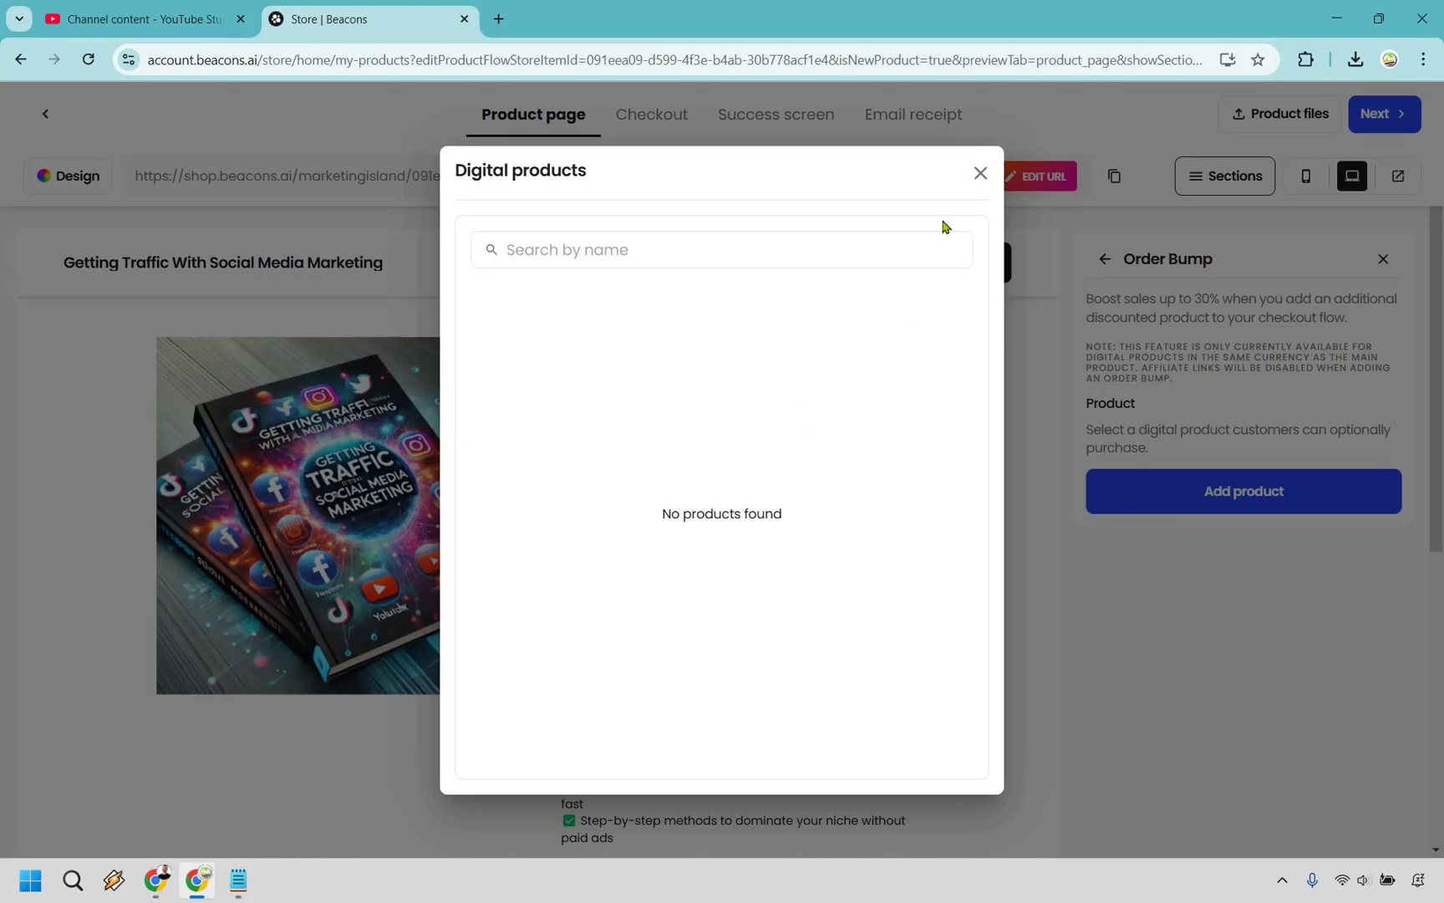
left_click(1240, 335)
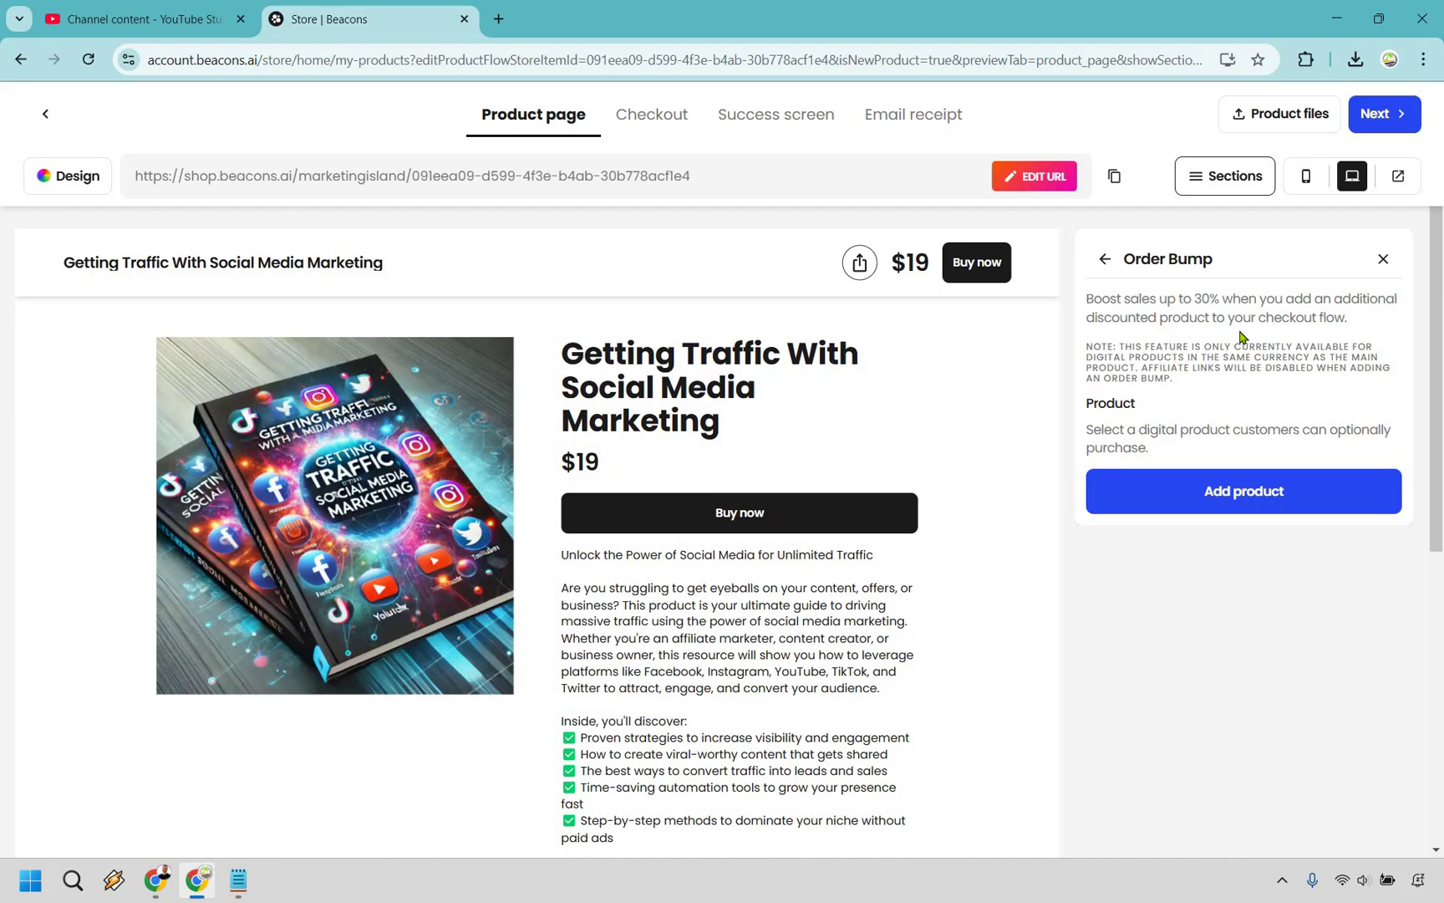
left_click(1295, 483)
left_click(1272, 502)
scroll(1283, 593, "down", 1)
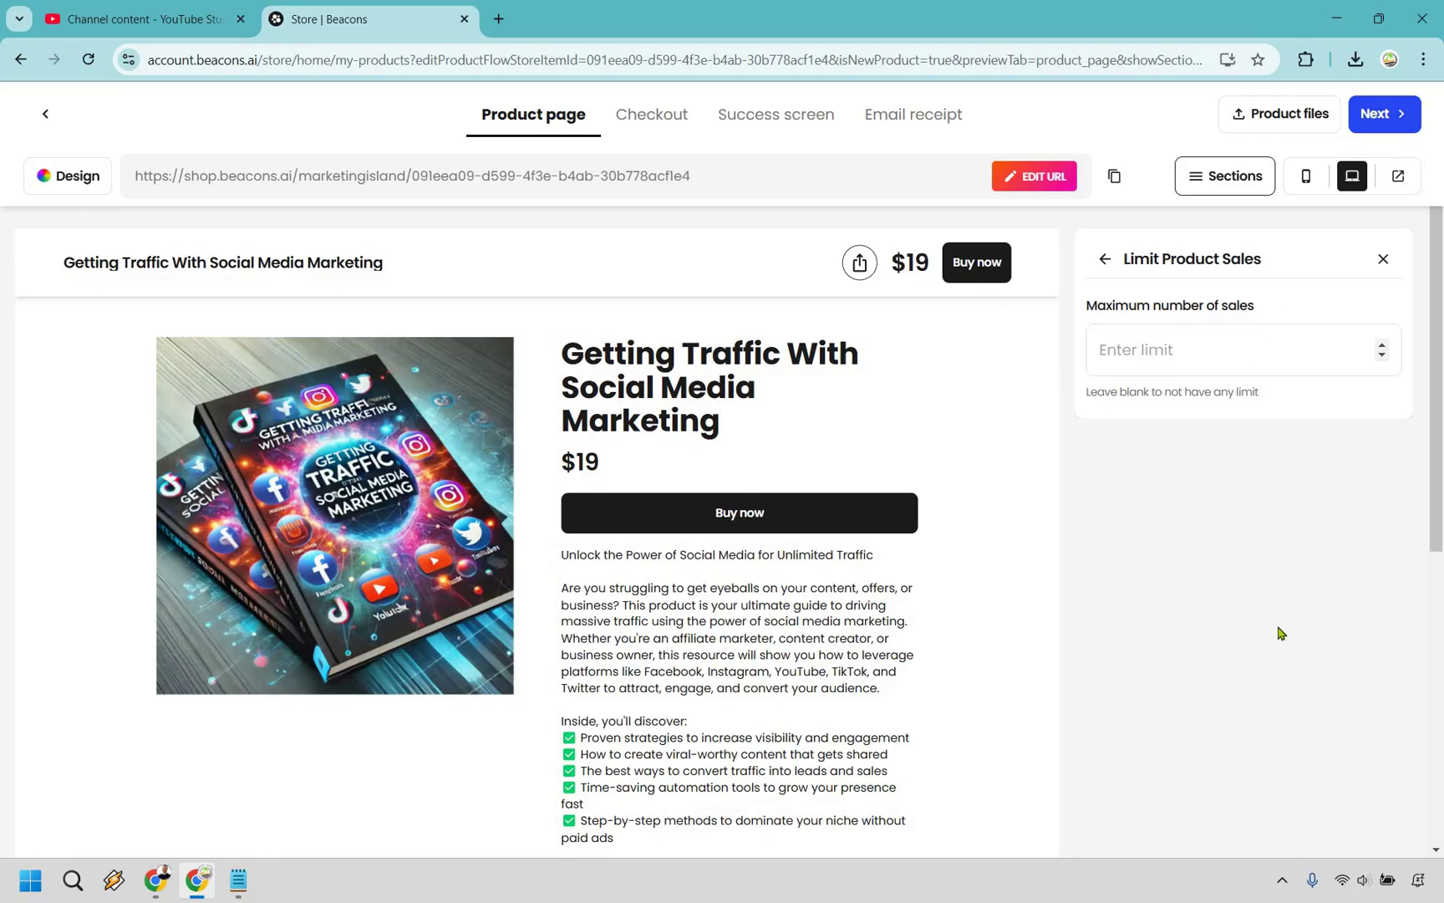
Step: Review the Affiliate share options, then open the product's SEO settings
left_click(1104, 258)
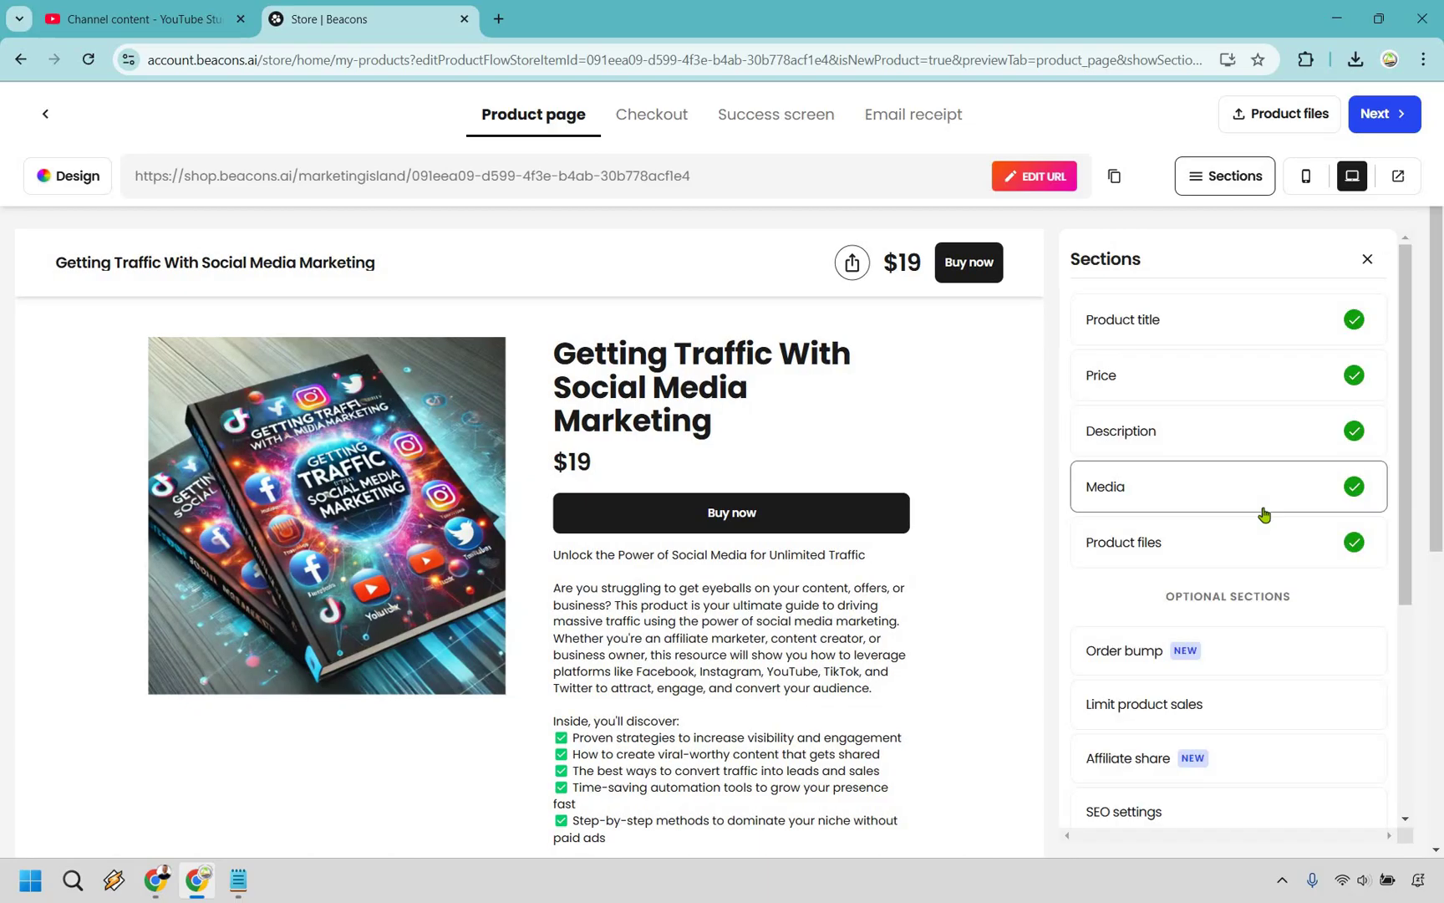
scroll(1282, 557, "down", 2)
left_click(1282, 556)
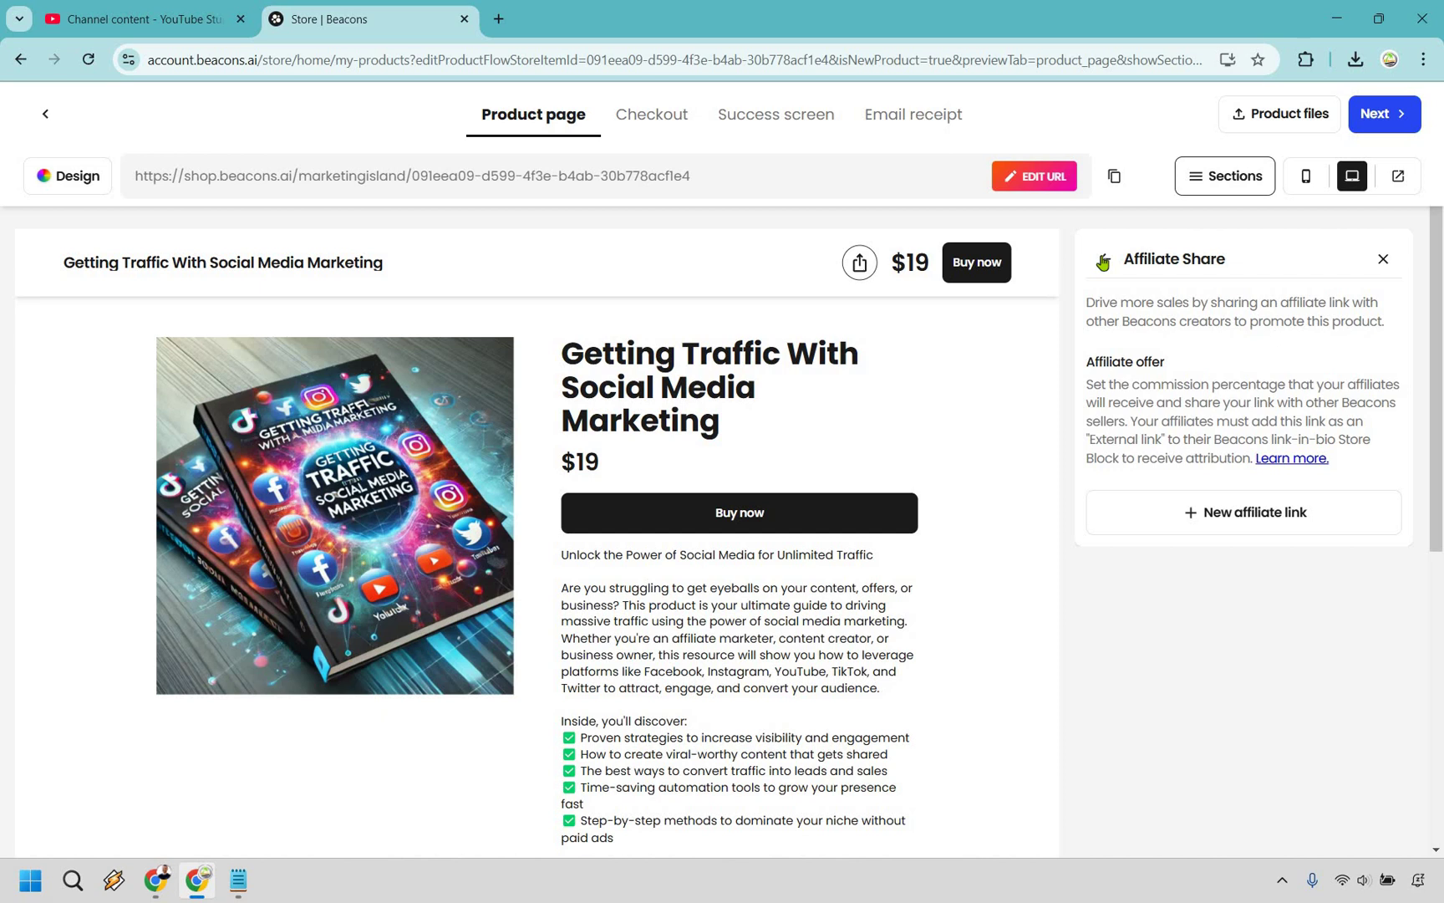
key("Escape")
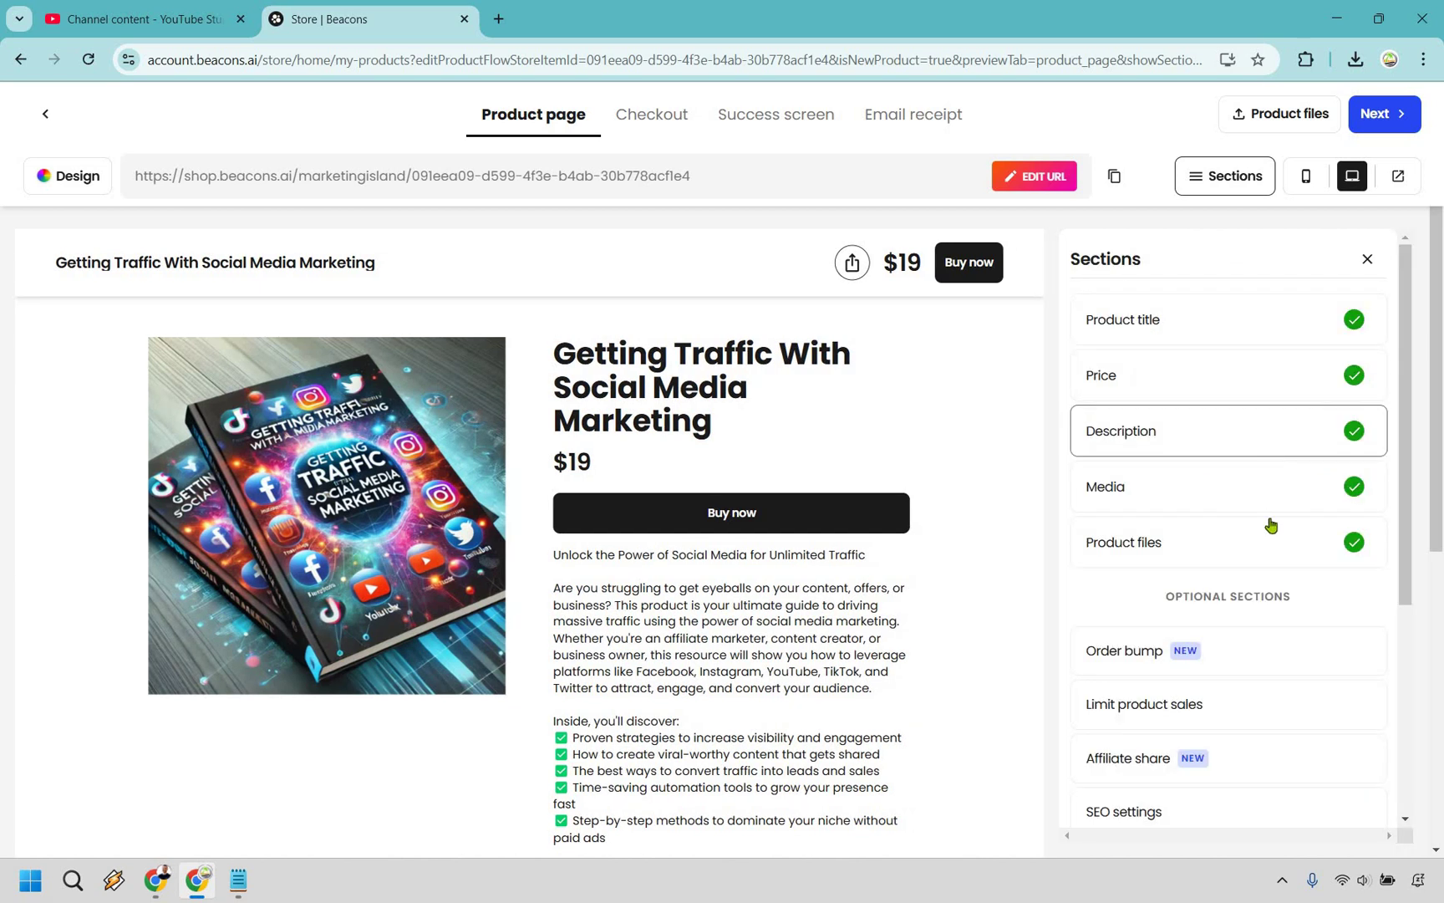
scroll(1269, 531, "down", 2)
scroll(1271, 540, "down", 1)
left_click(1242, 531)
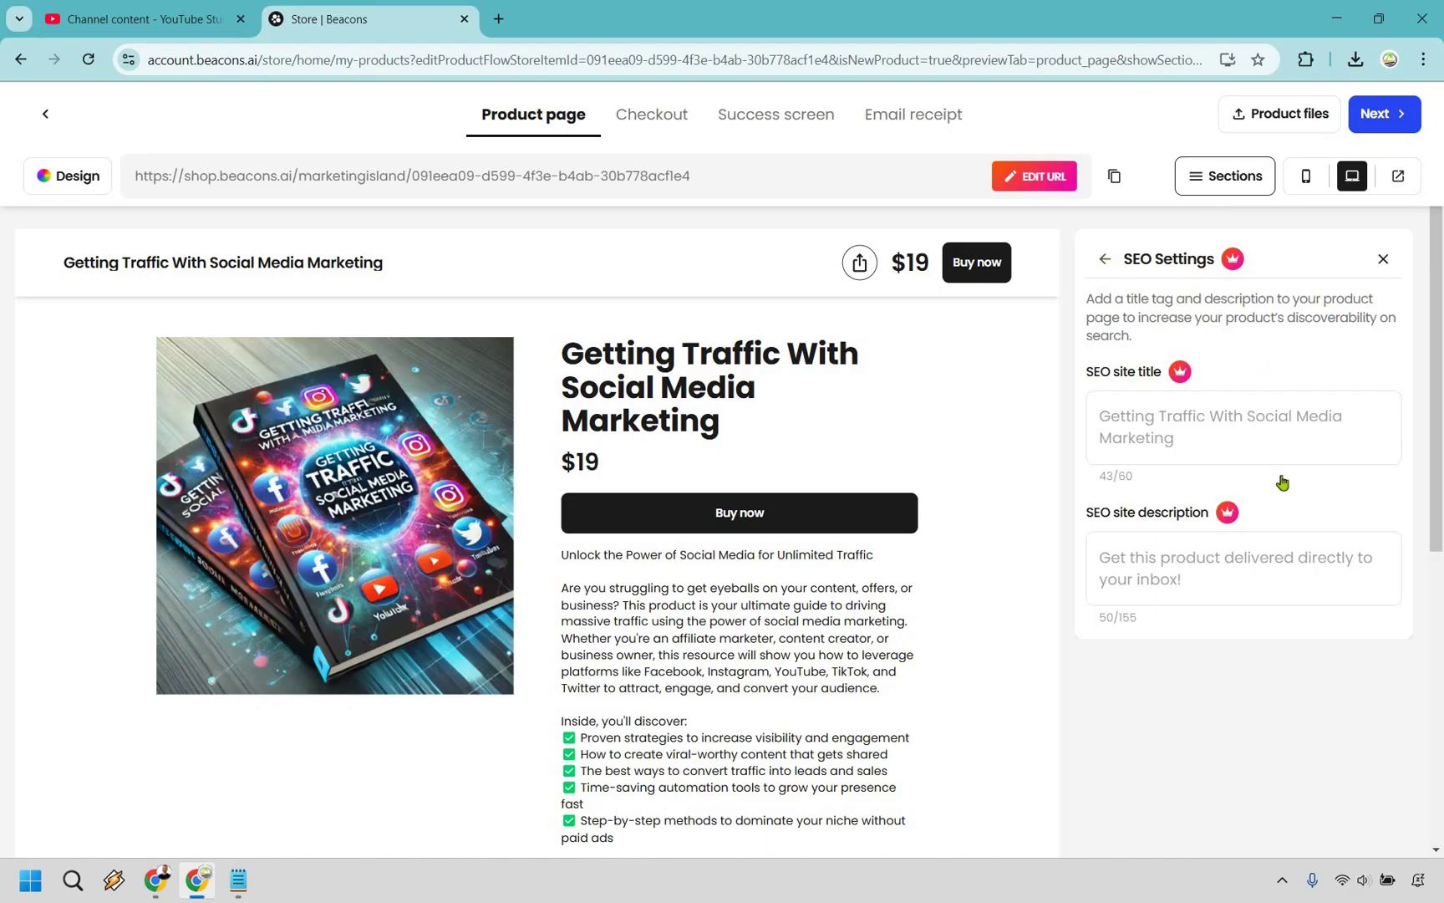
Step: Look over the Overall rating and Ask a question options, then open CTA Button settings
key("Escape")
scroll(1267, 484, "down", 3)
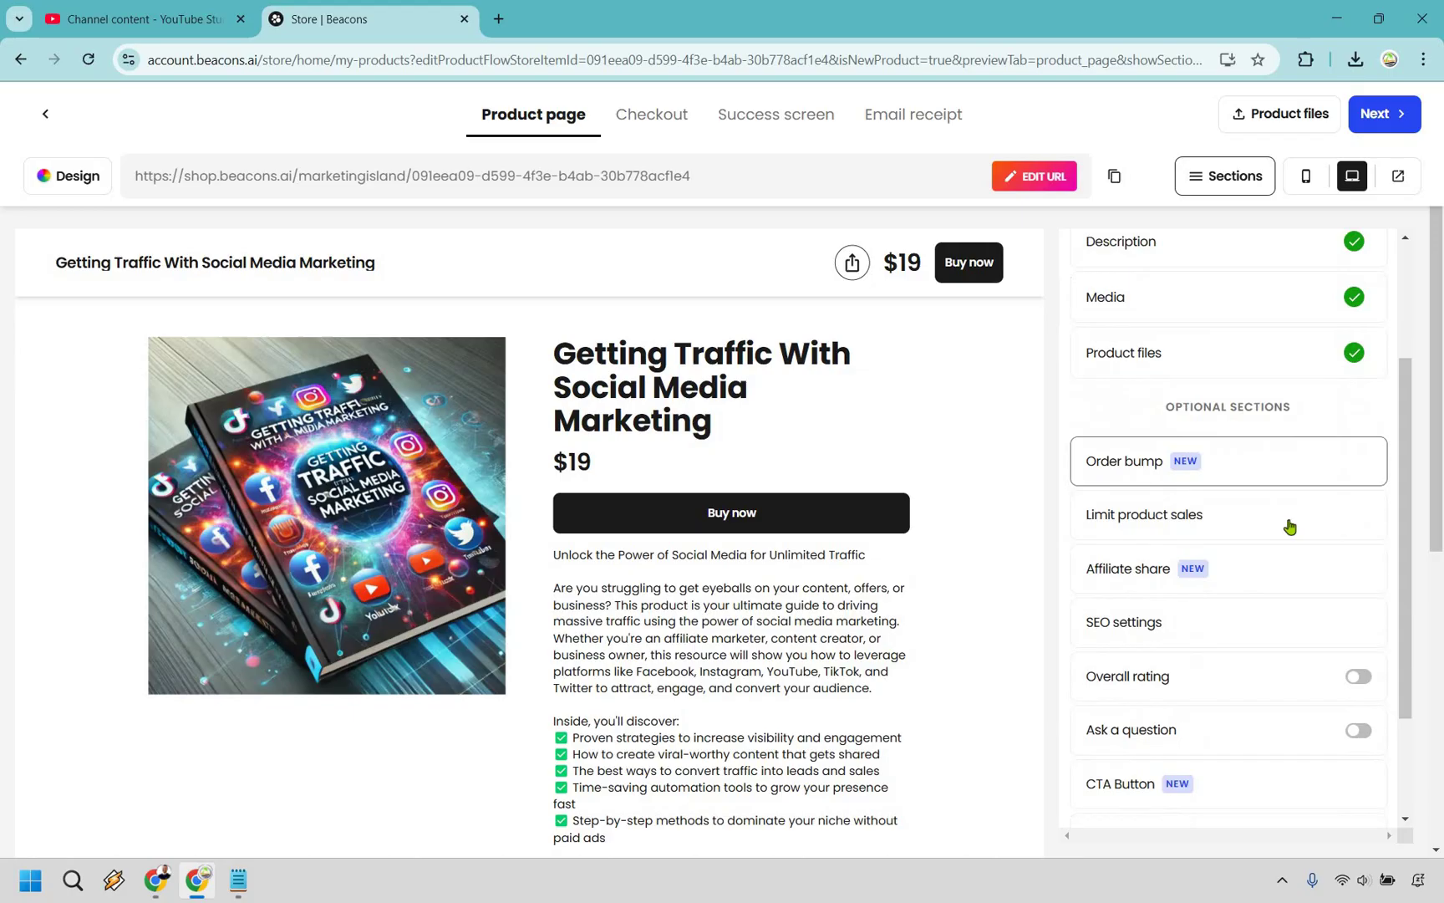
scroll(1289, 526, "down", 2)
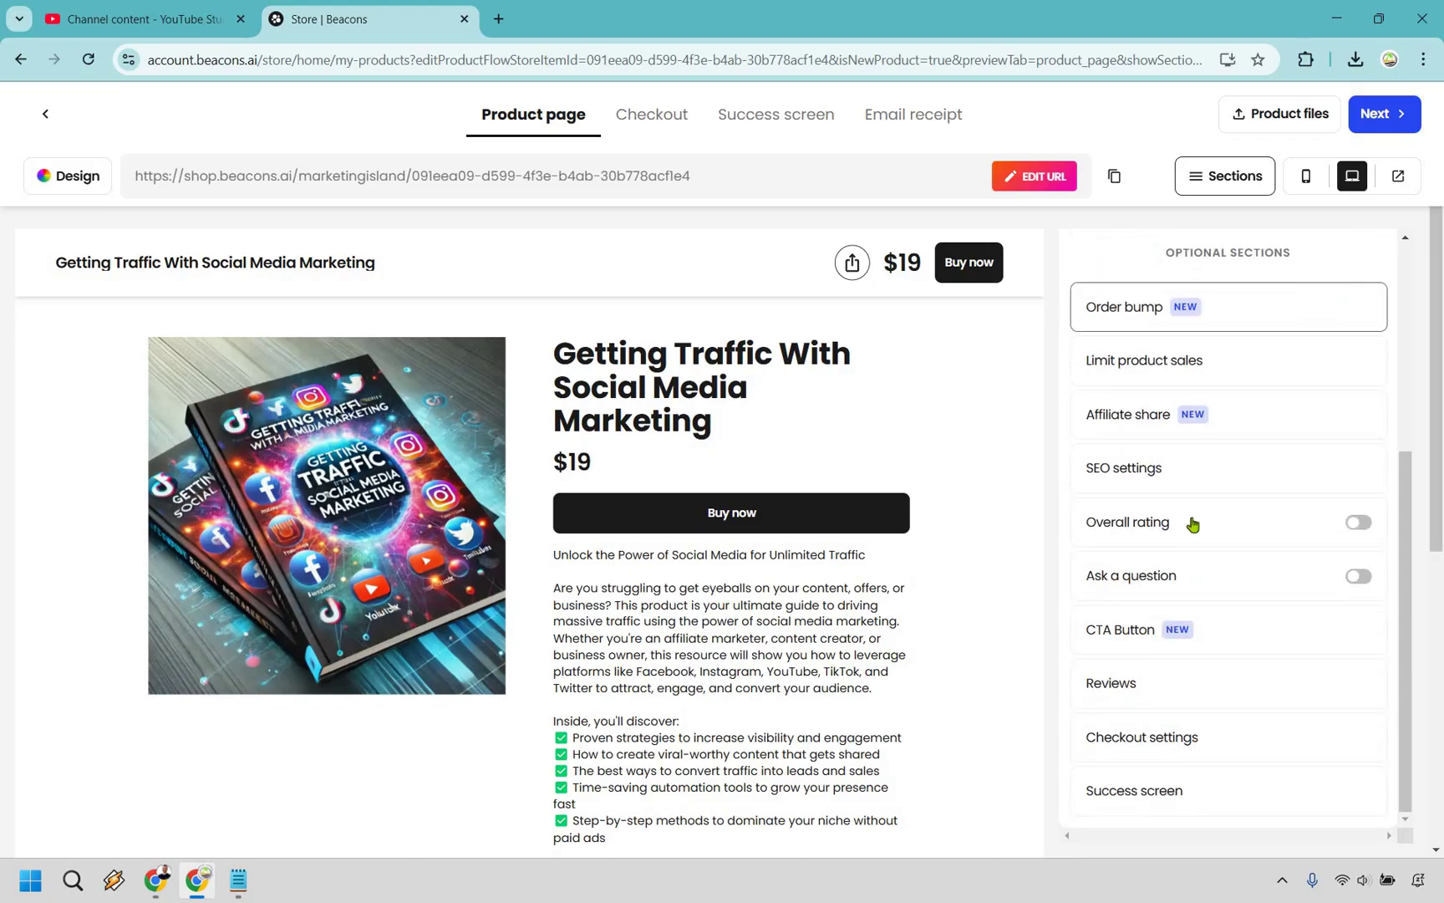
left_click(1132, 531)
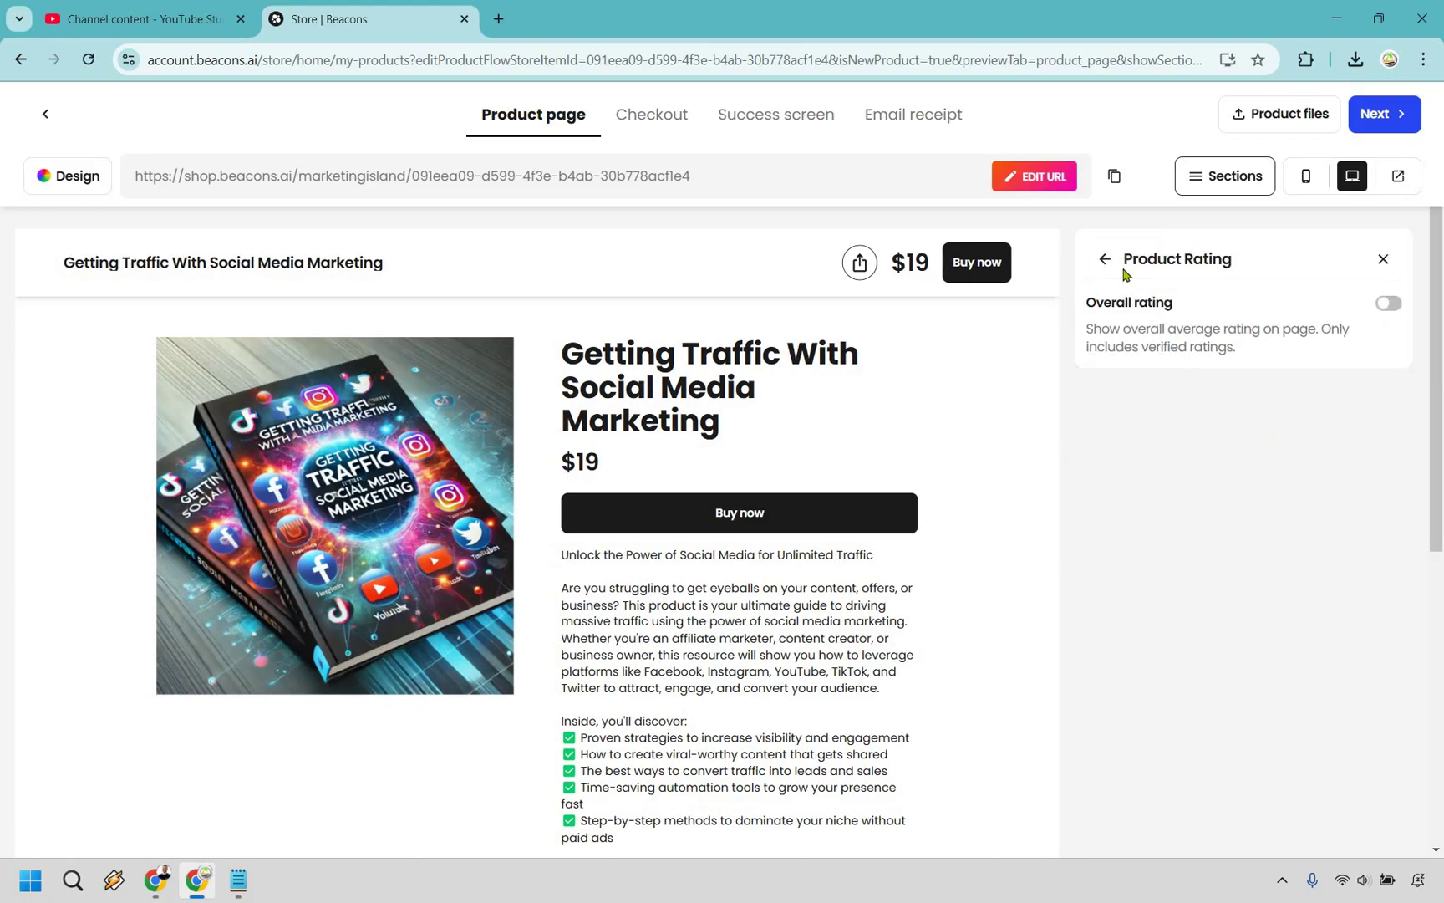
key("Escape")
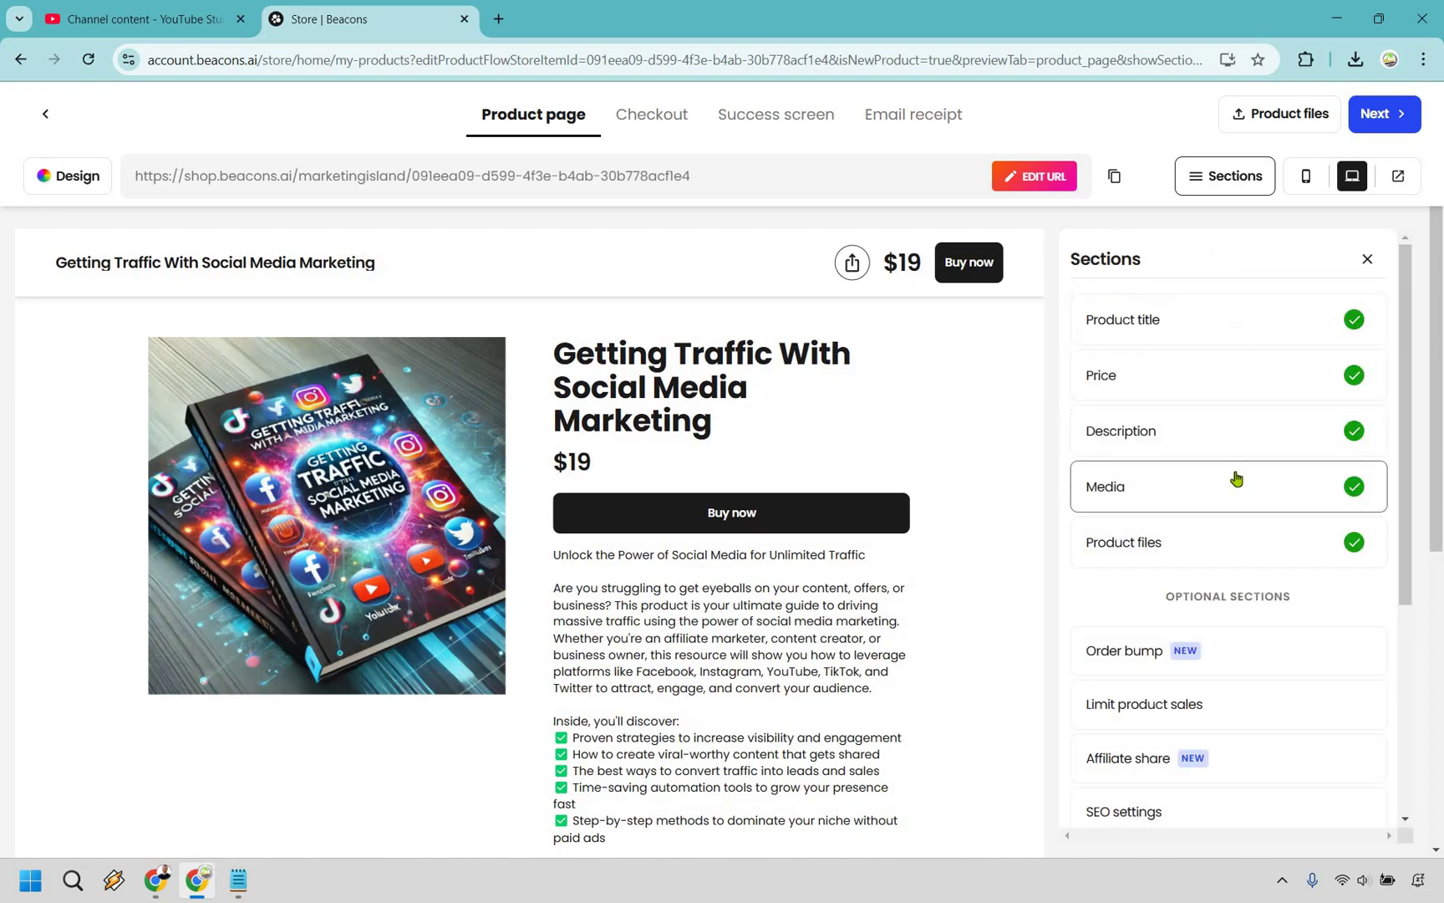
scroll(1235, 477, "down", 2)
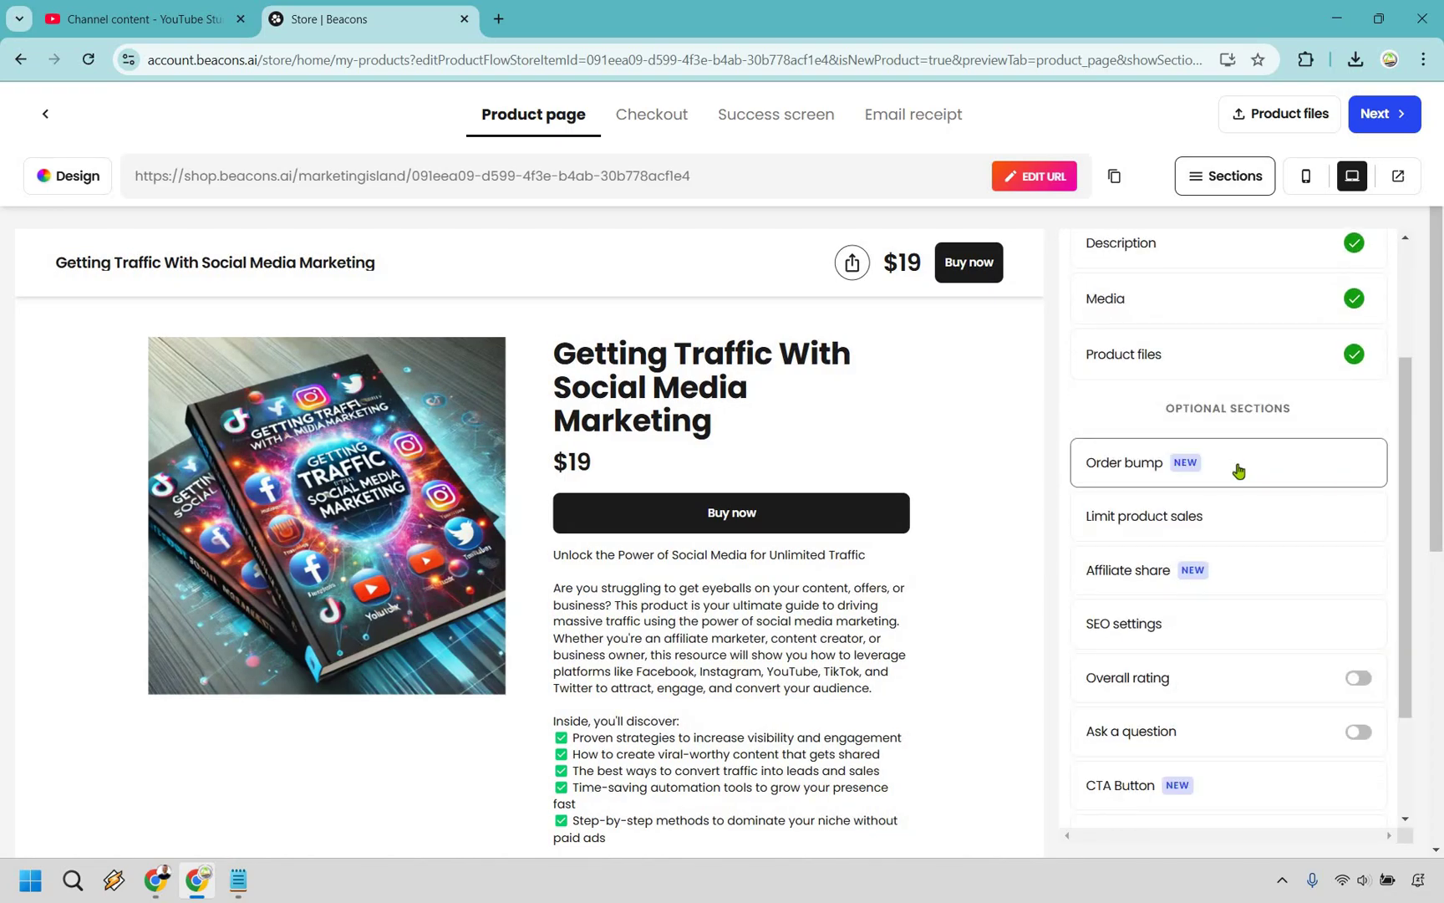
scroll(1239, 471, "down", 2)
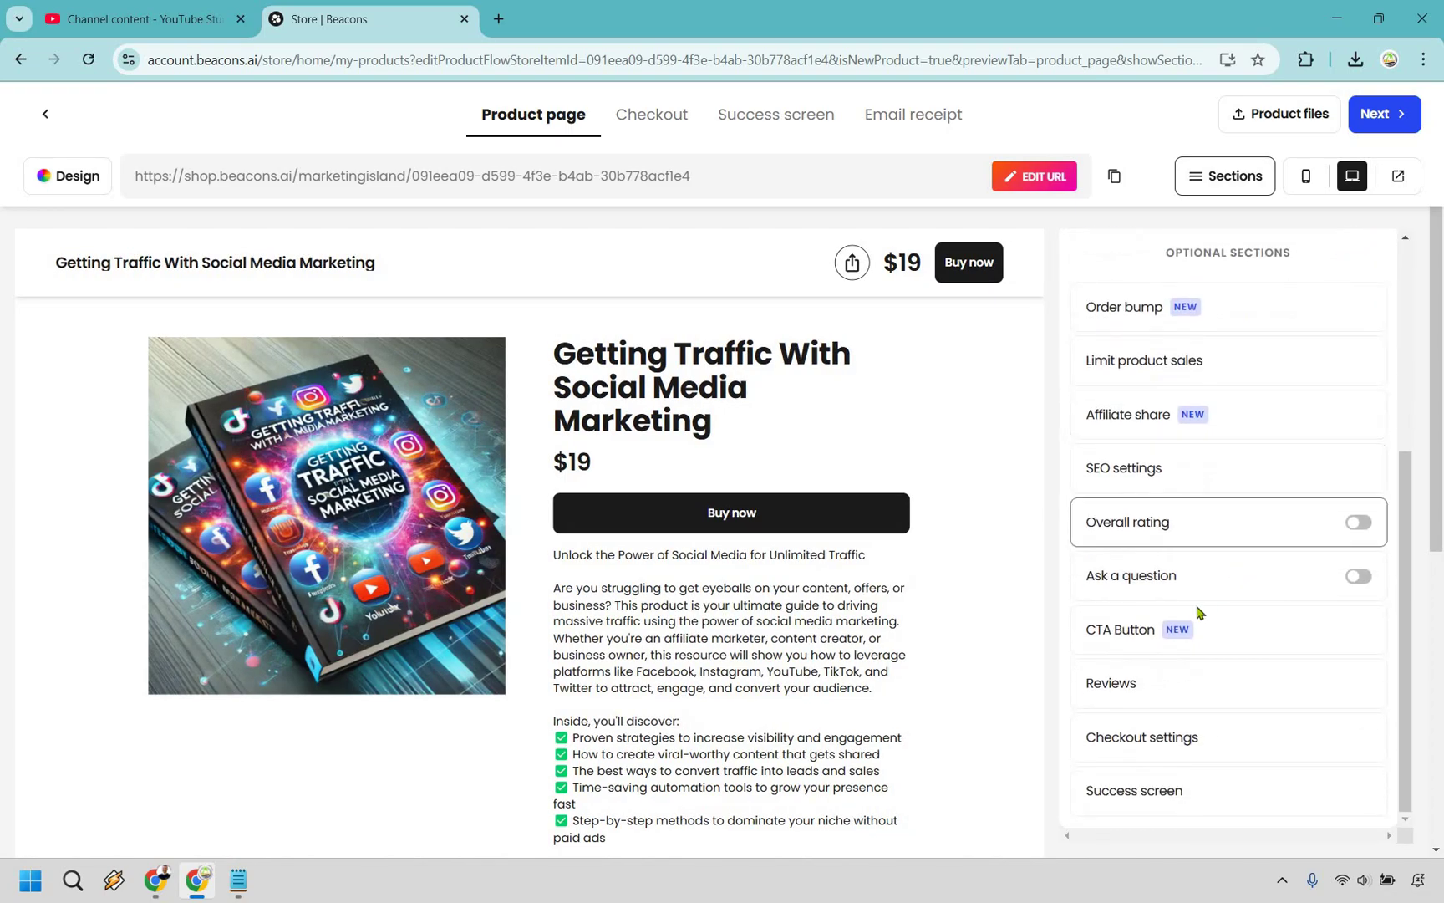
key("Return")
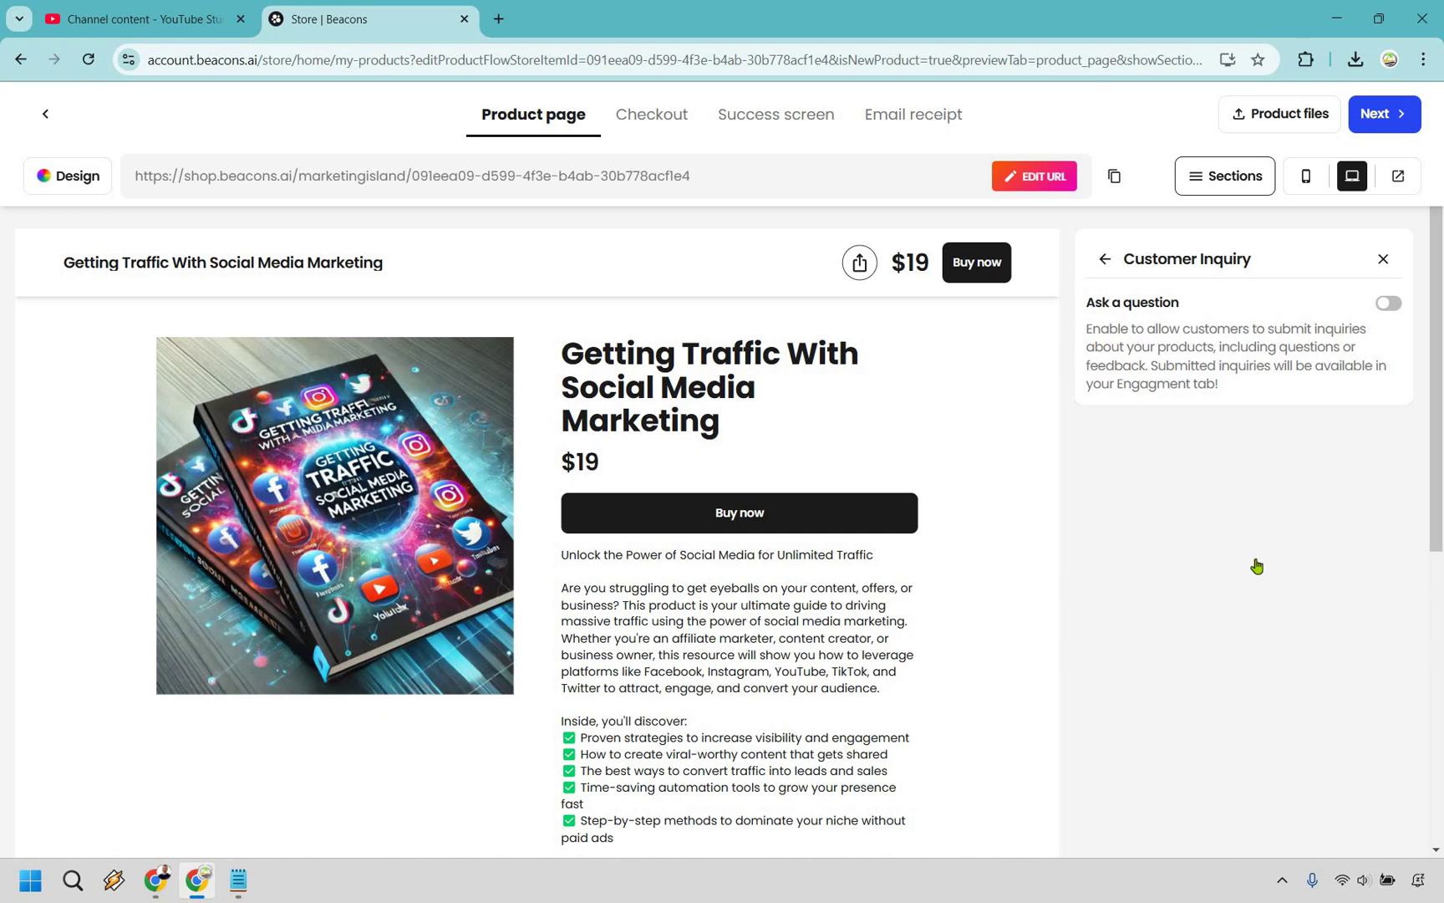
key("Escape")
scroll(1254, 518, "down", 4)
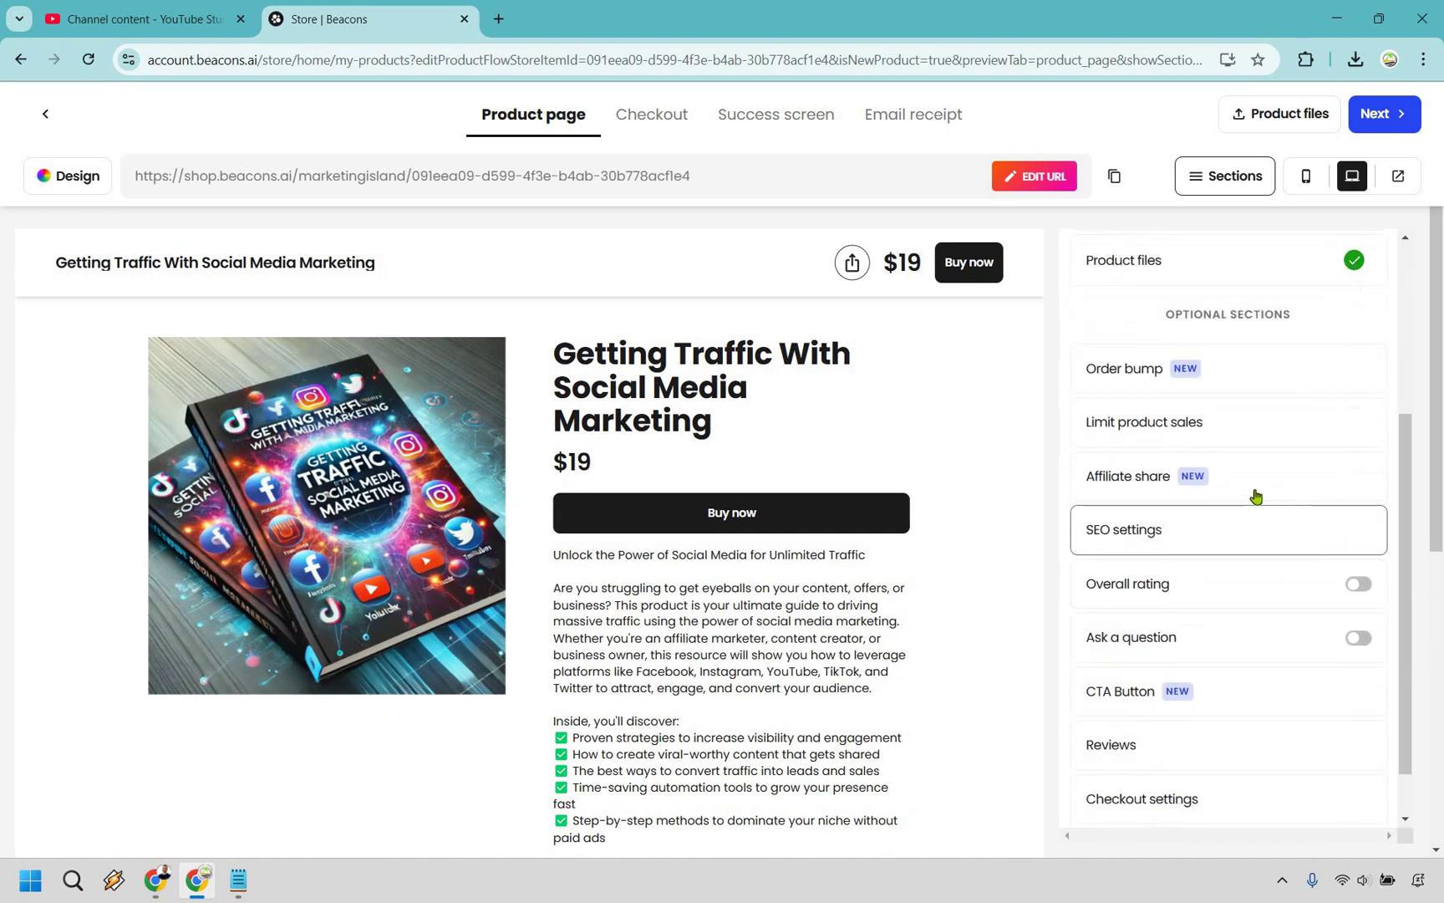
scroll(1290, 635, "down", 1)
left_click(1290, 639)
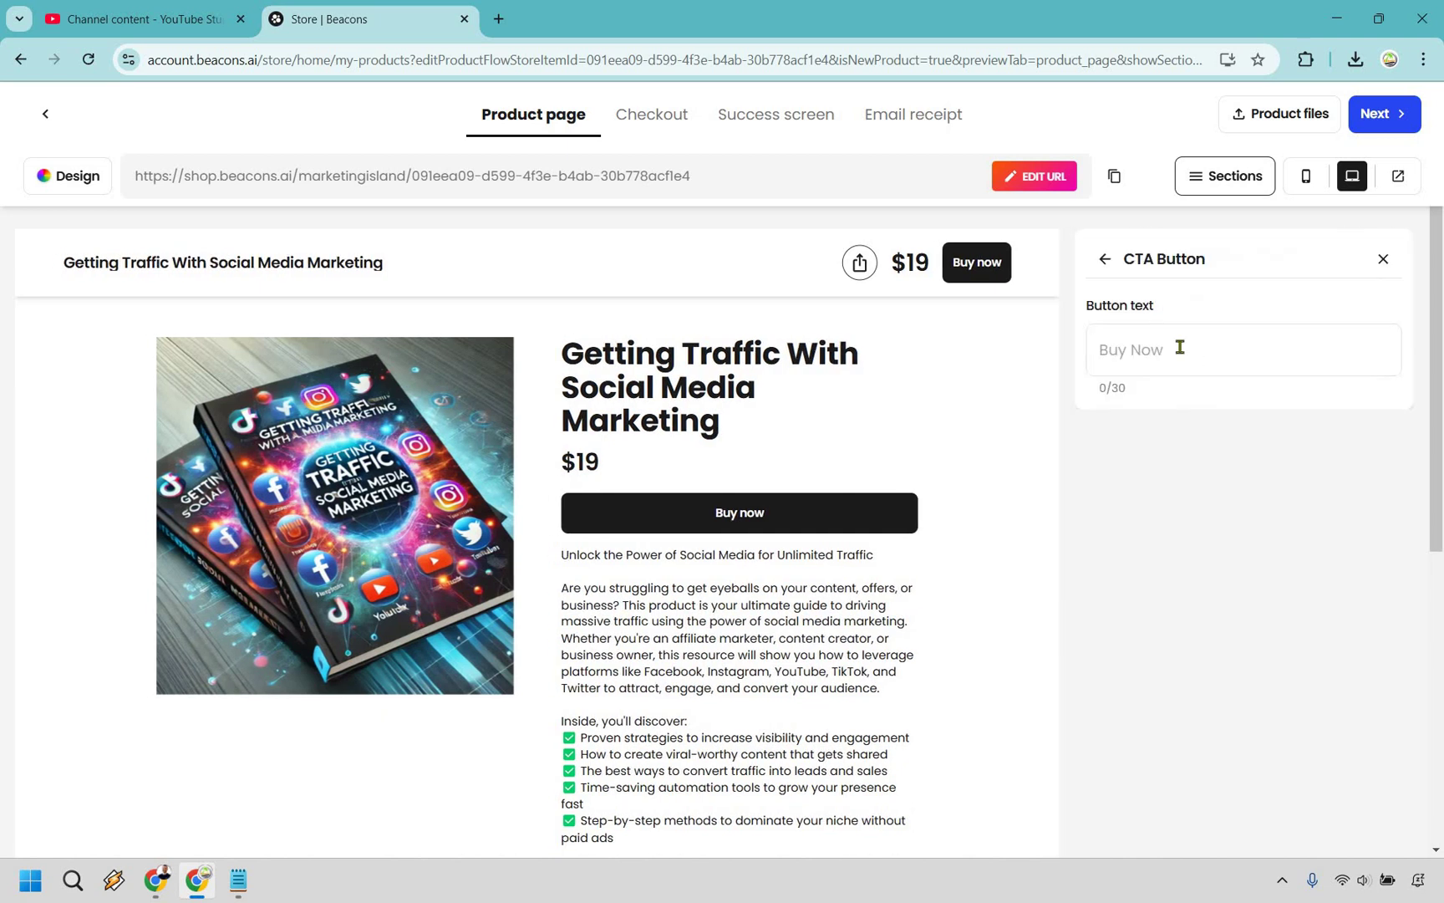
Step: Change the buy button text to 'Click Here To Buy Now'
left_click(1180, 347)
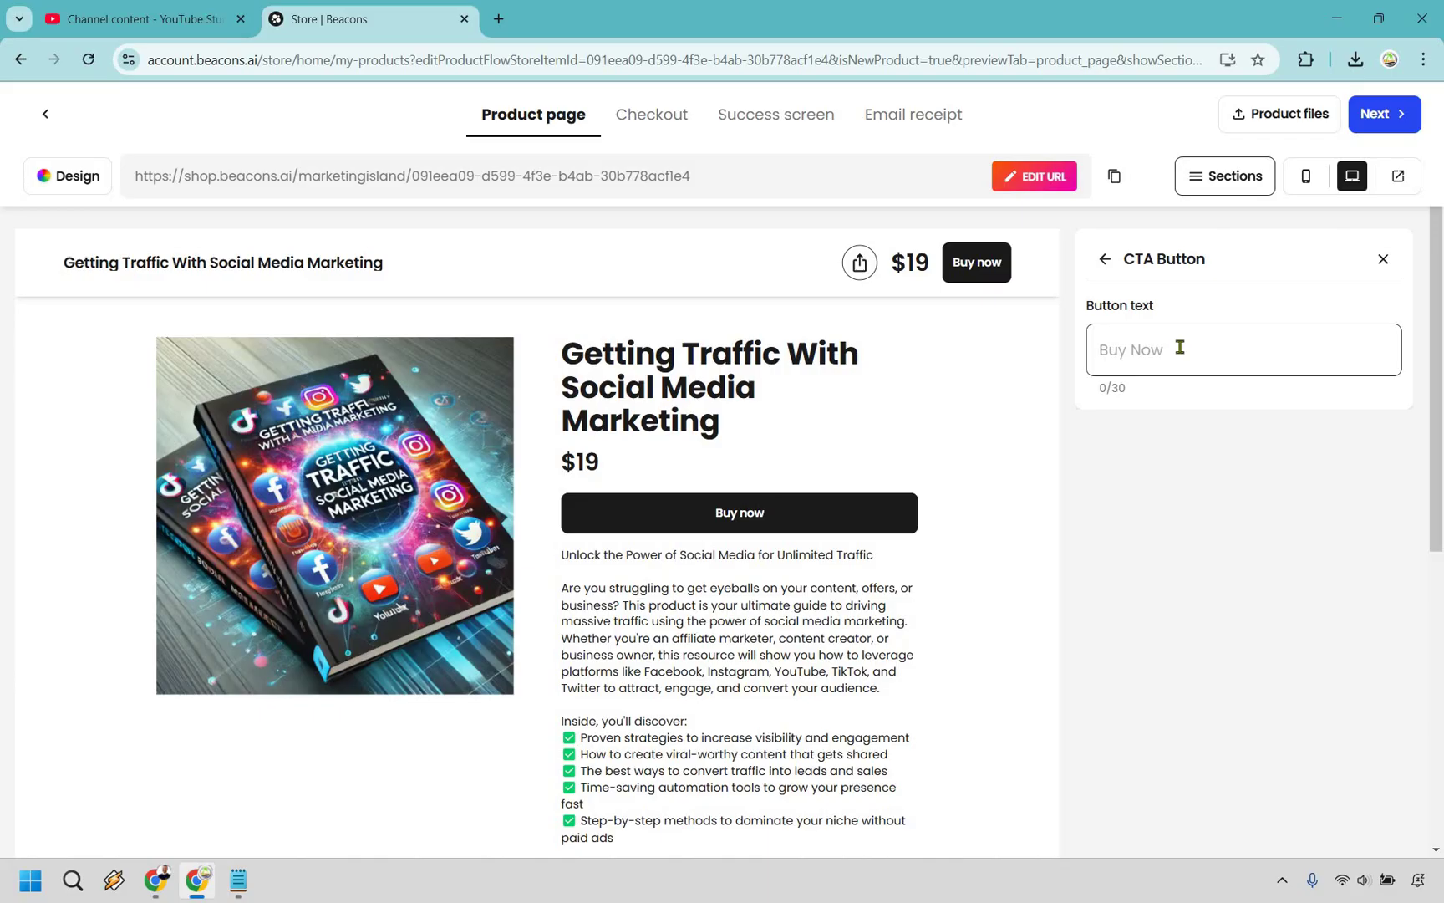
type("Click Here To")
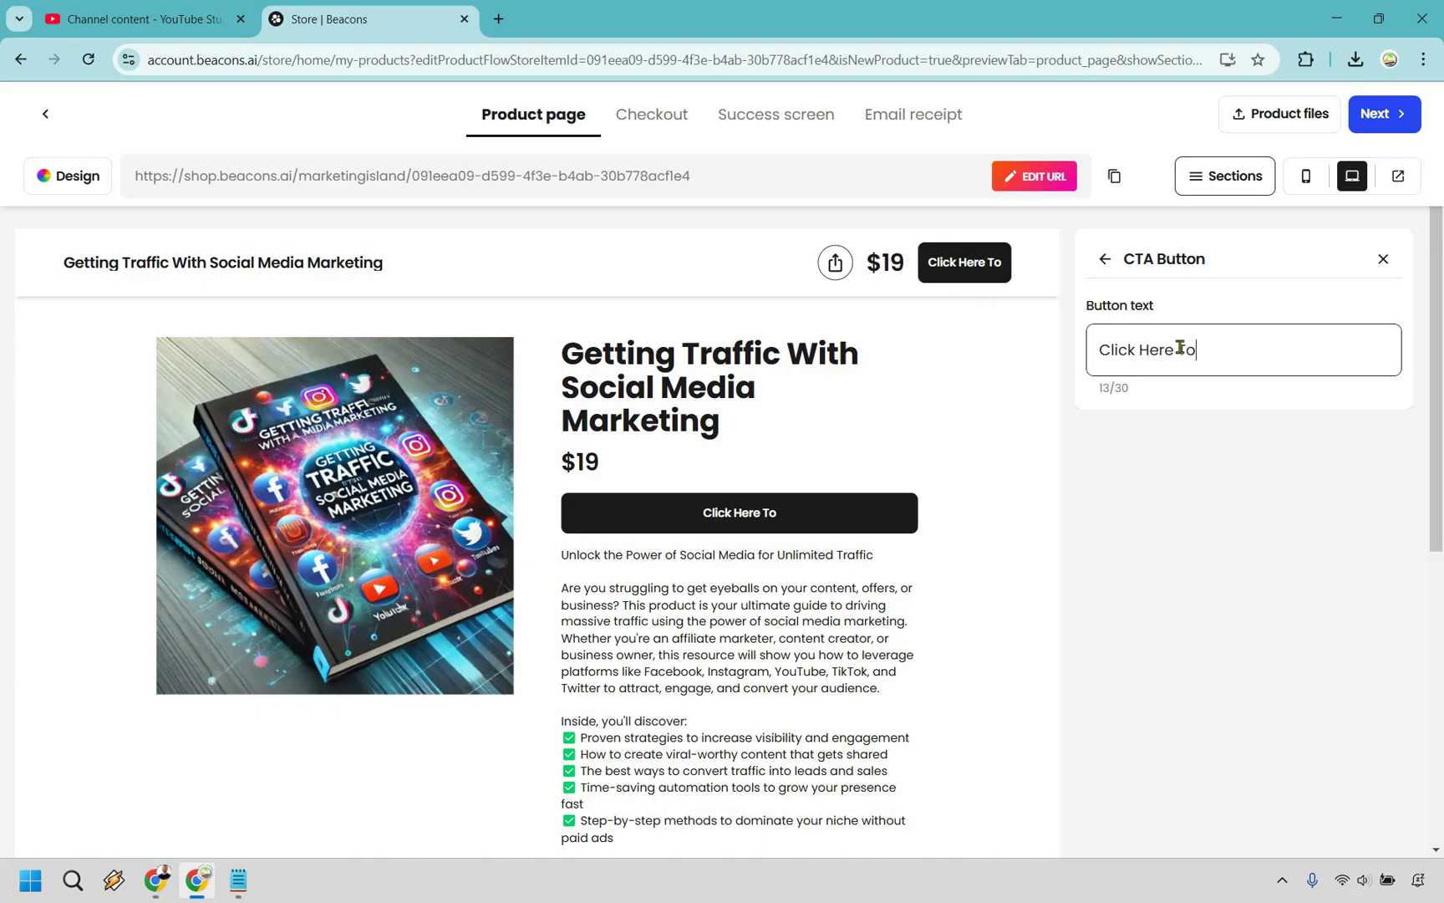
type(" Buy Now")
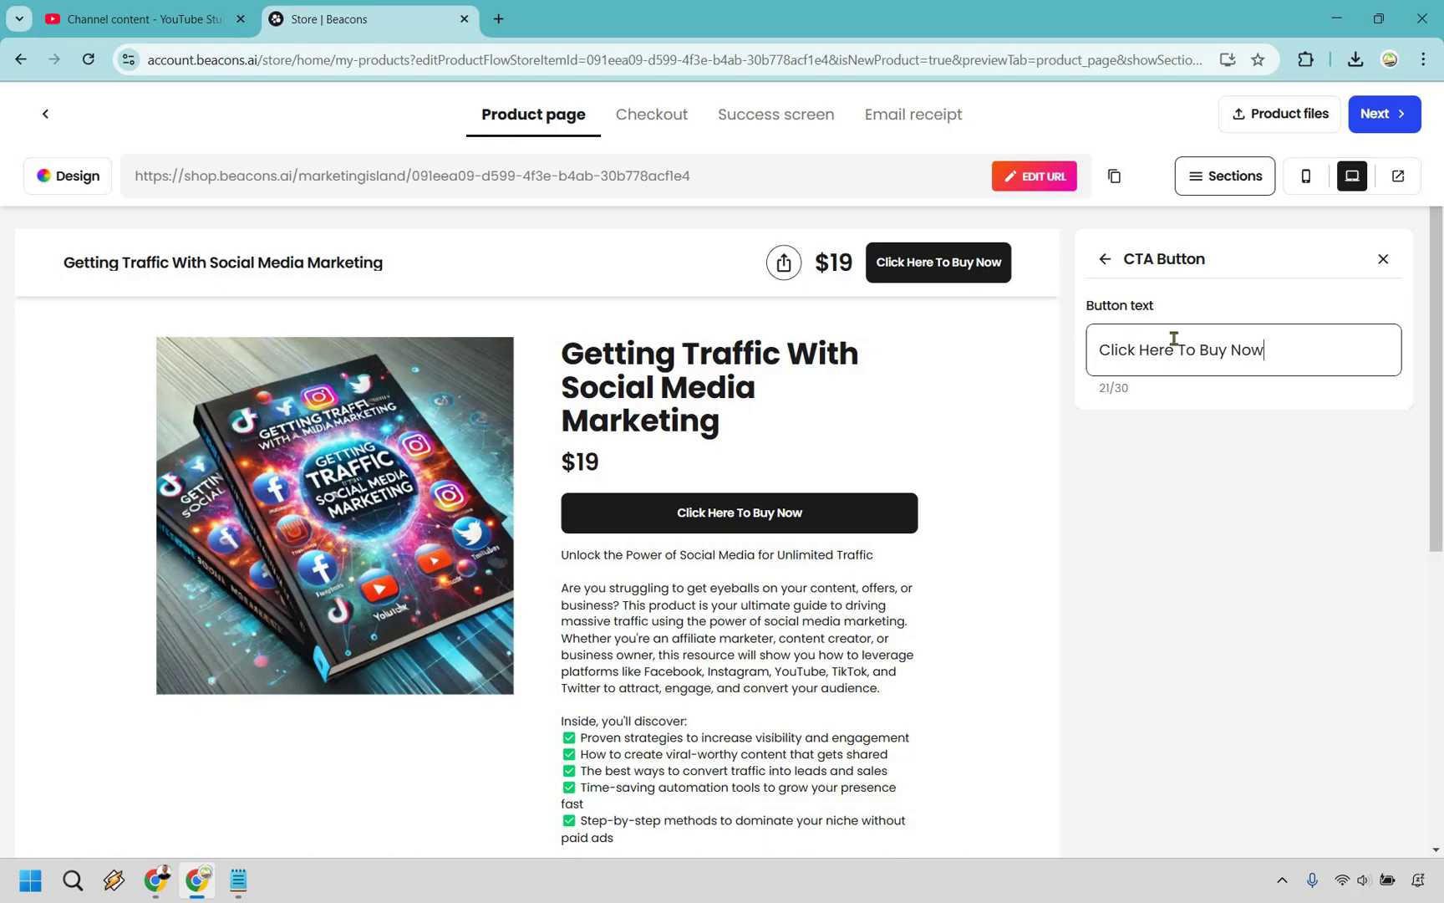
left_click(1102, 260)
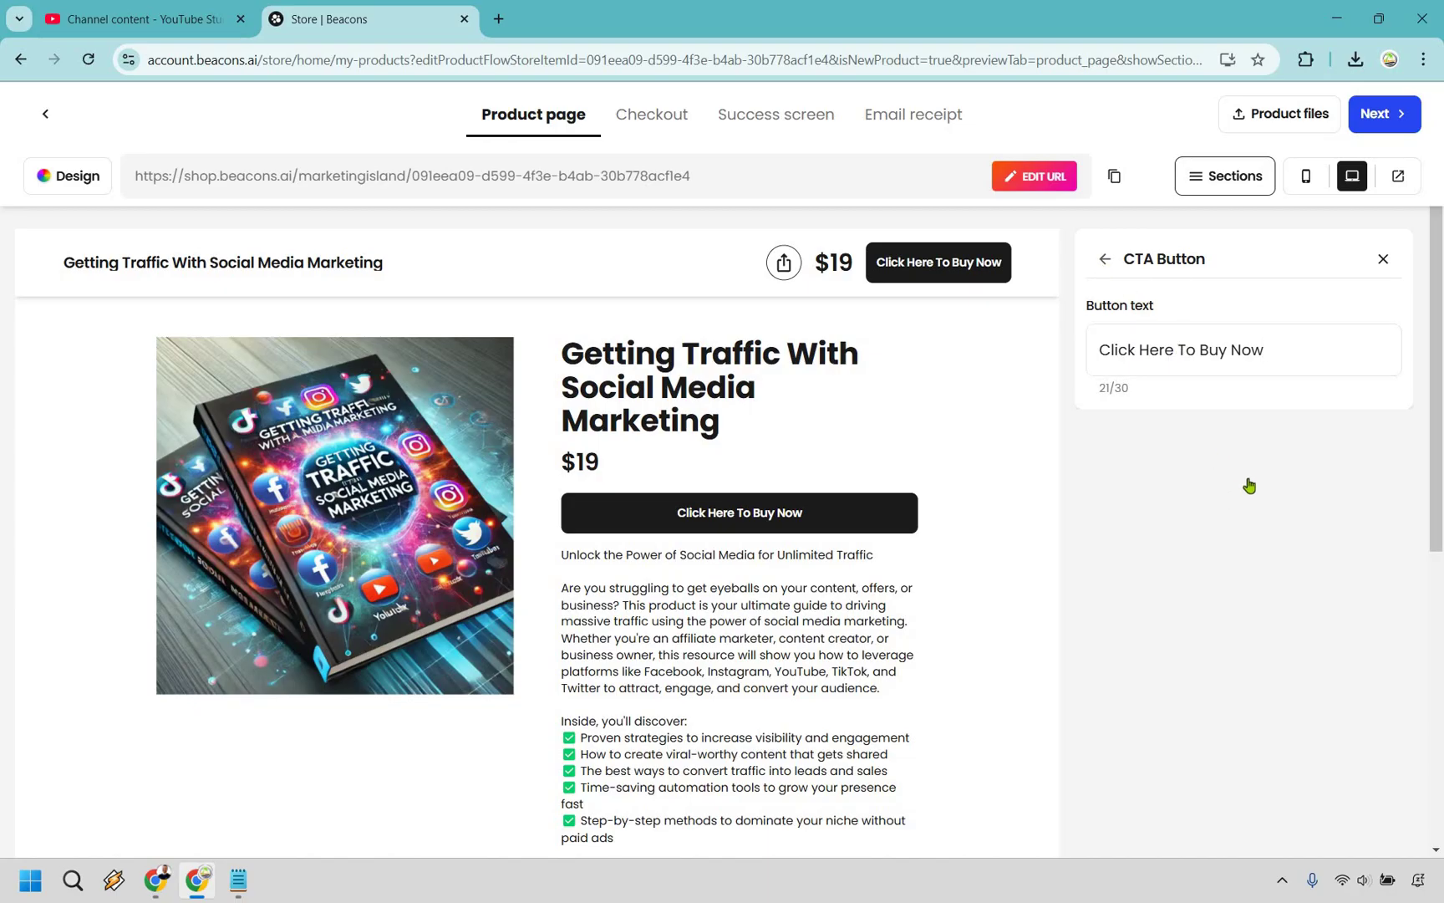
Step: Close the Reviews settings and scroll the Sections list down to Optional sections
scroll(1258, 464, "down", 4)
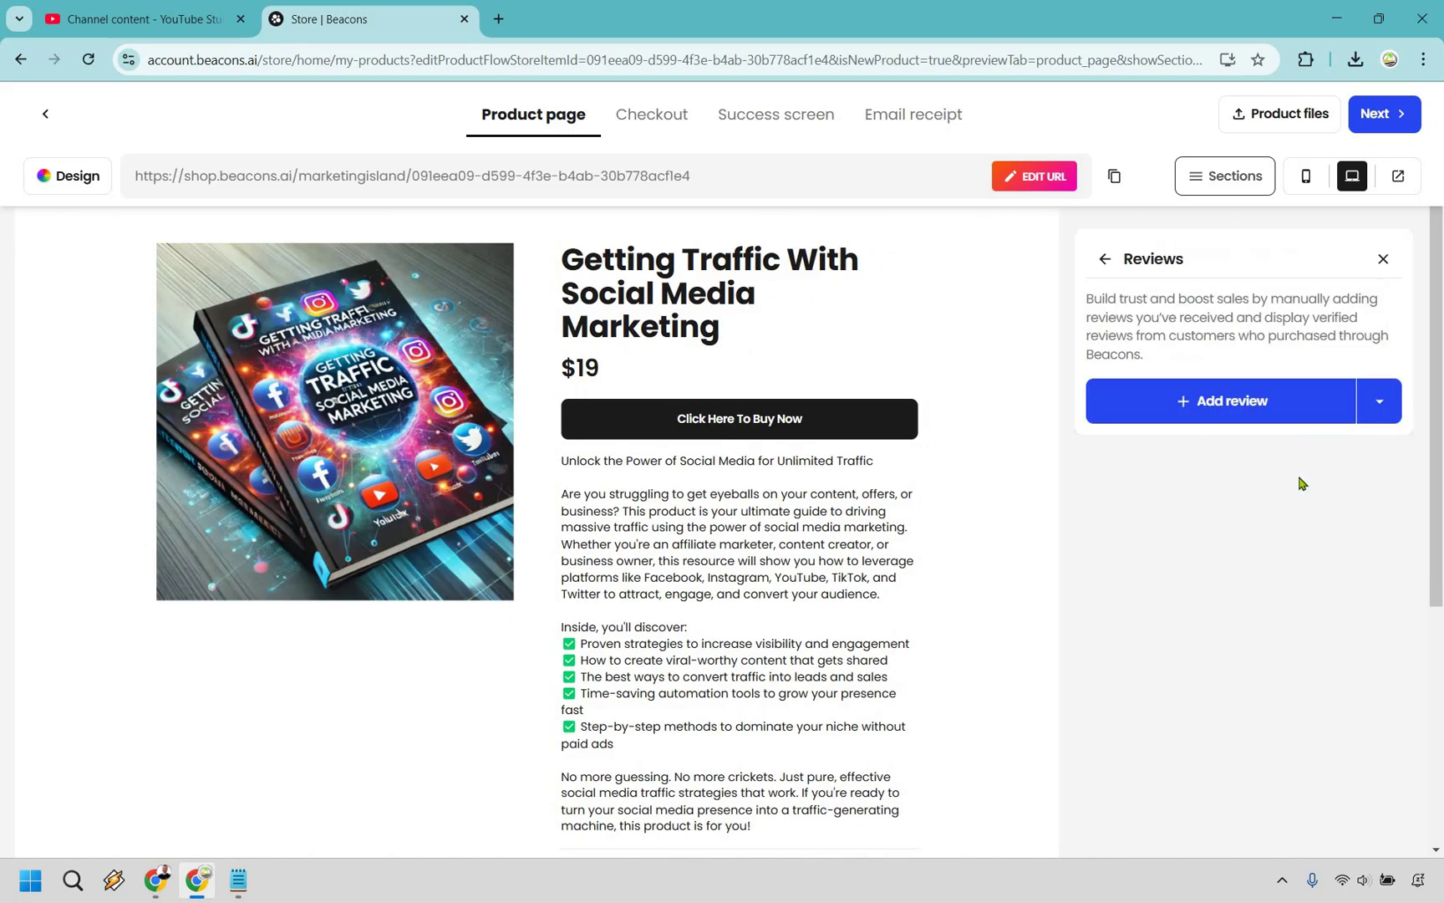
left_click(1103, 259)
scroll(1282, 532, "down", 4)
scroll(974, 800, "down", 5)
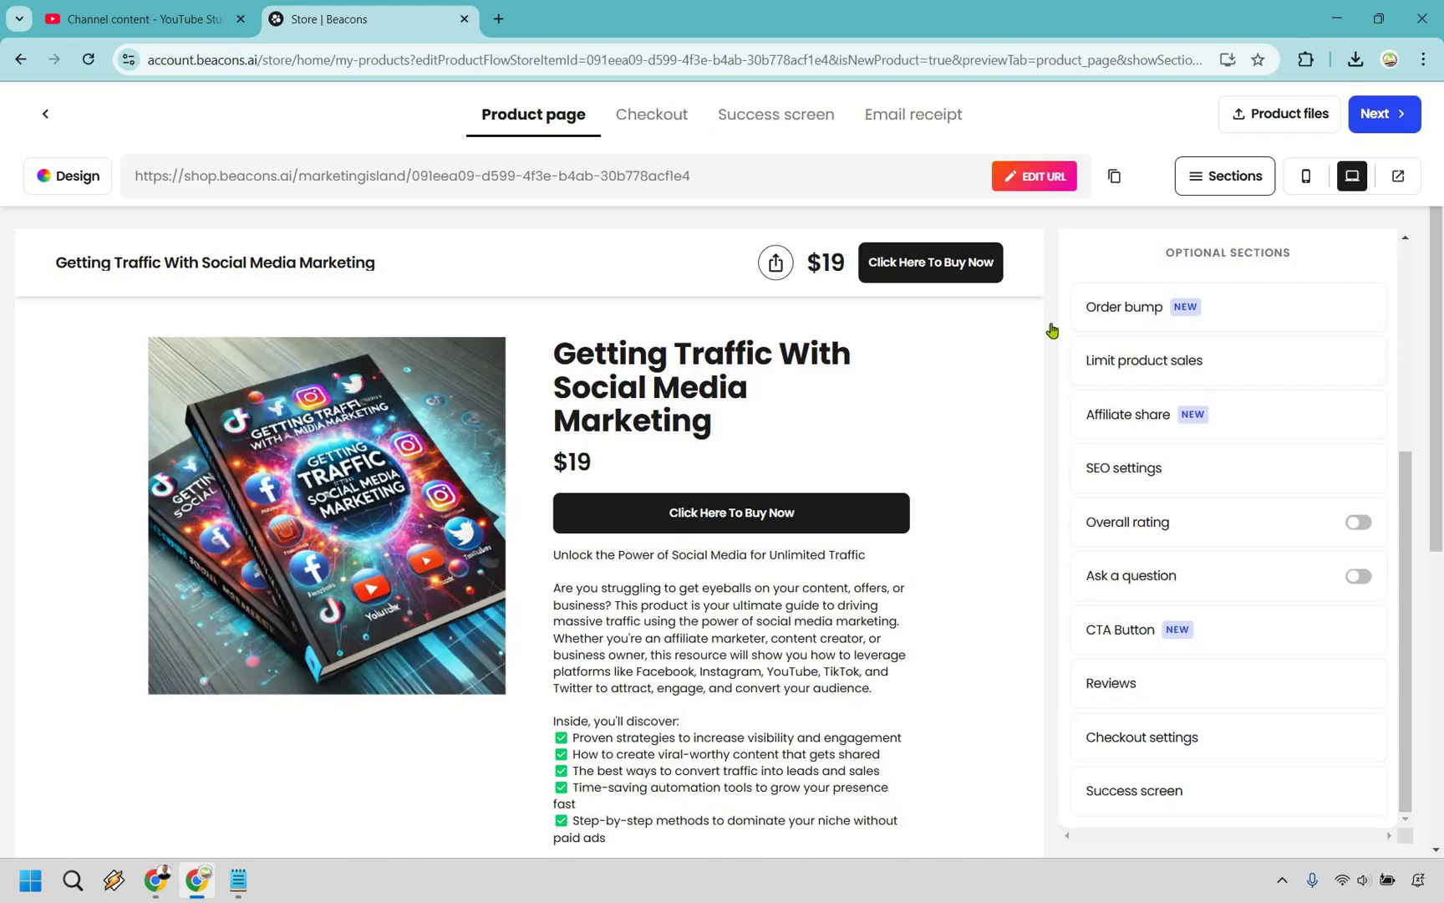
Step: Review the checkout page and Order Bump, keeping only name and email fields, then preview the Success screen
left_click(657, 120)
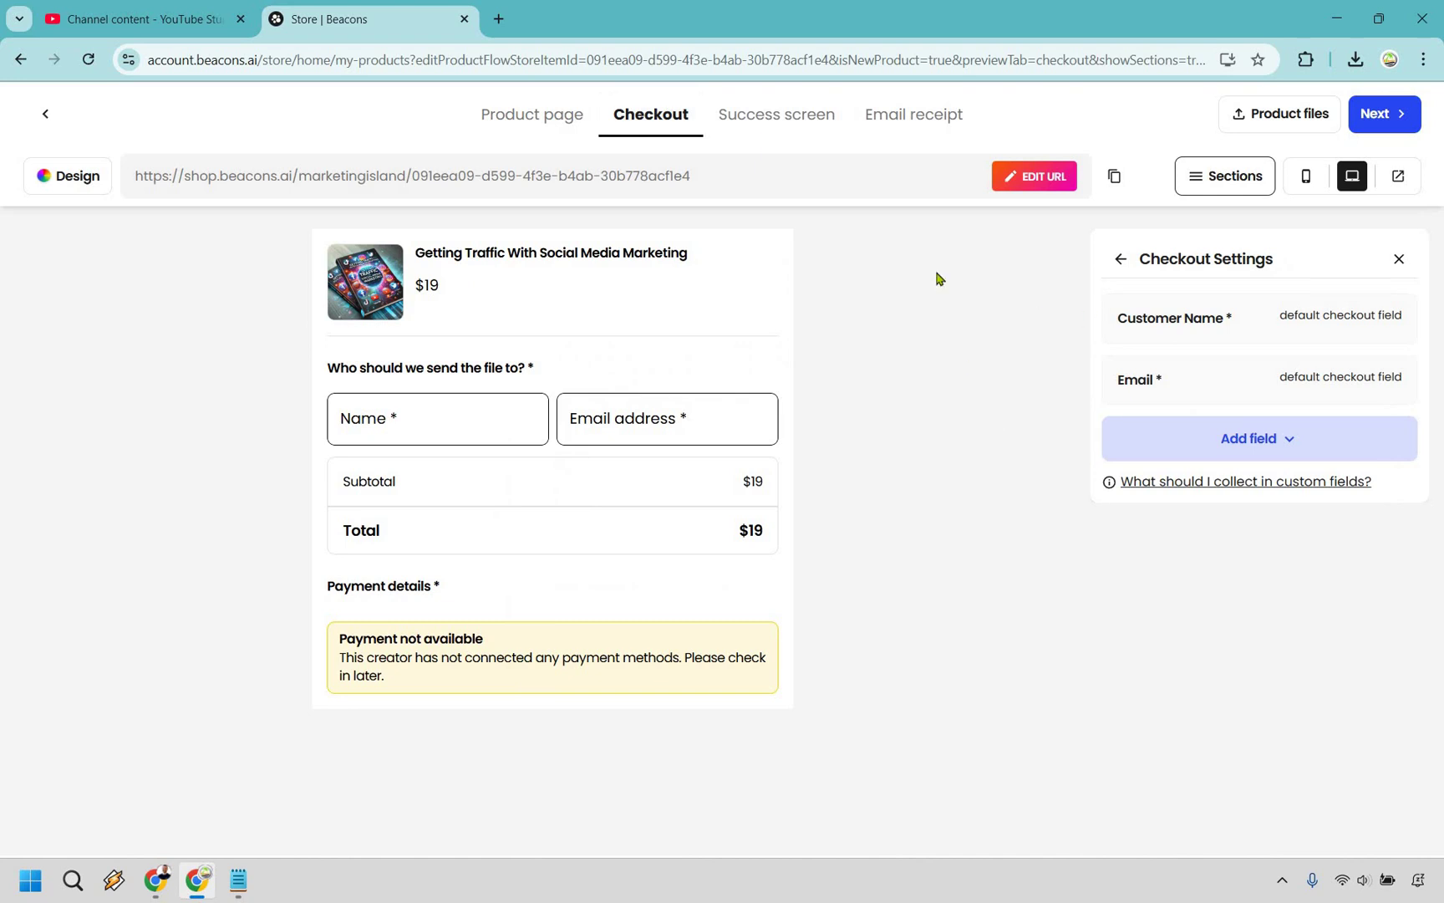
left_click(553, 292)
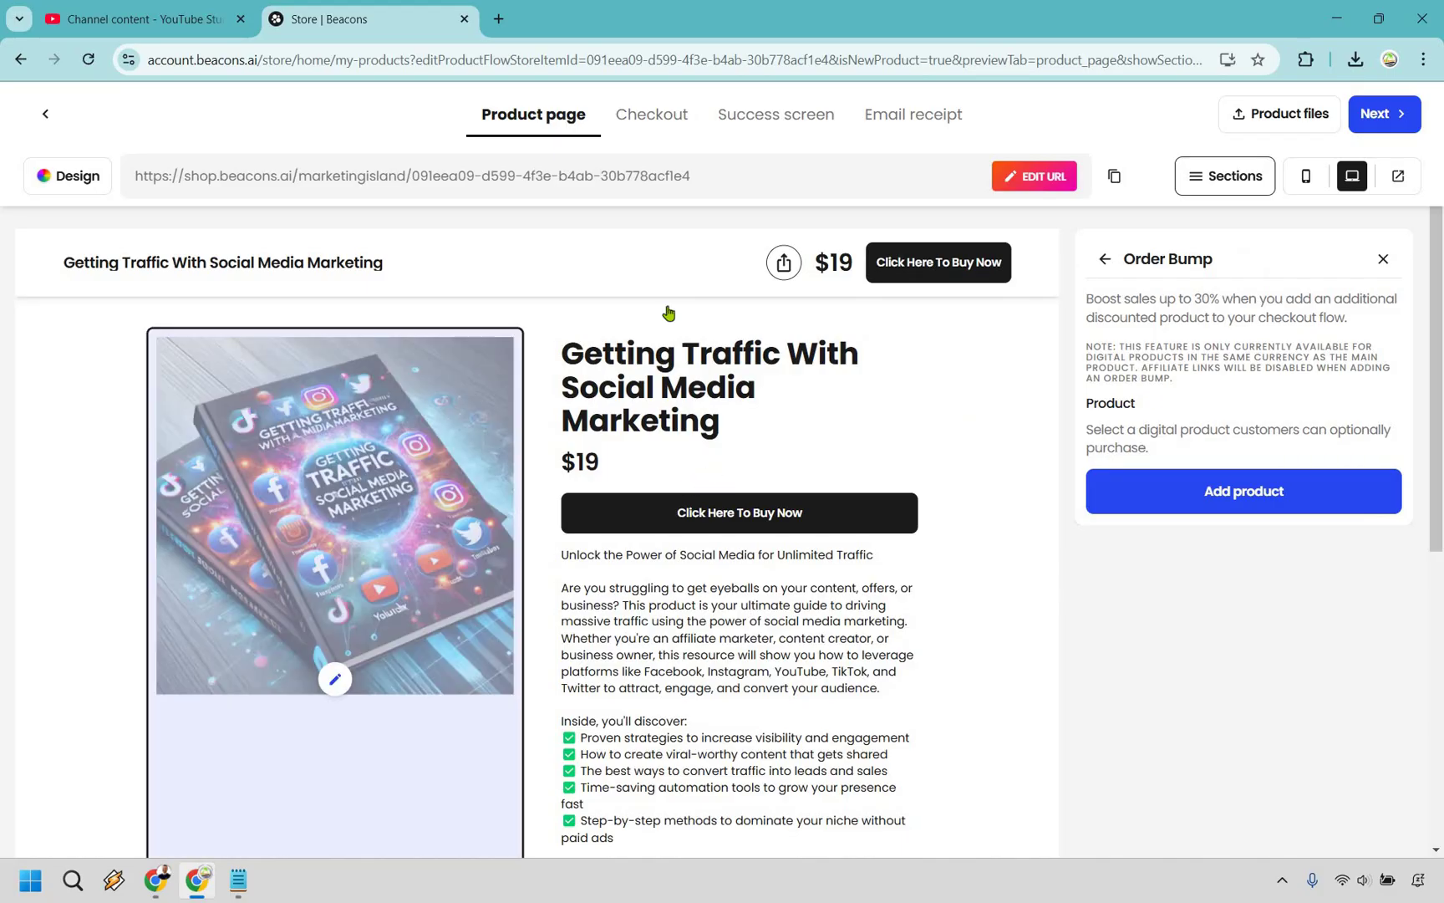
left_click(654, 137)
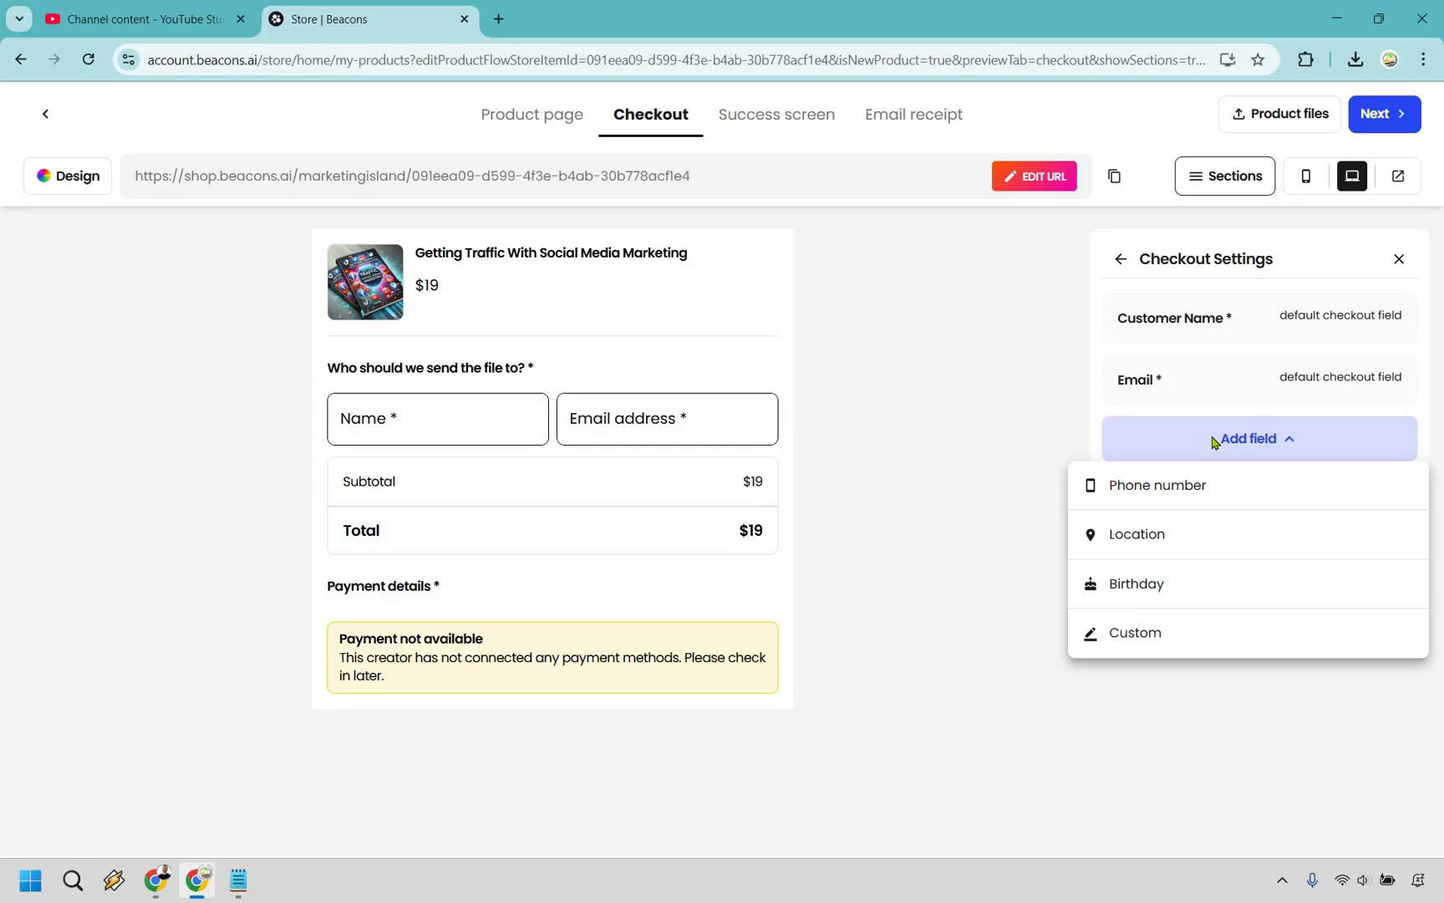
left_click(938, 306)
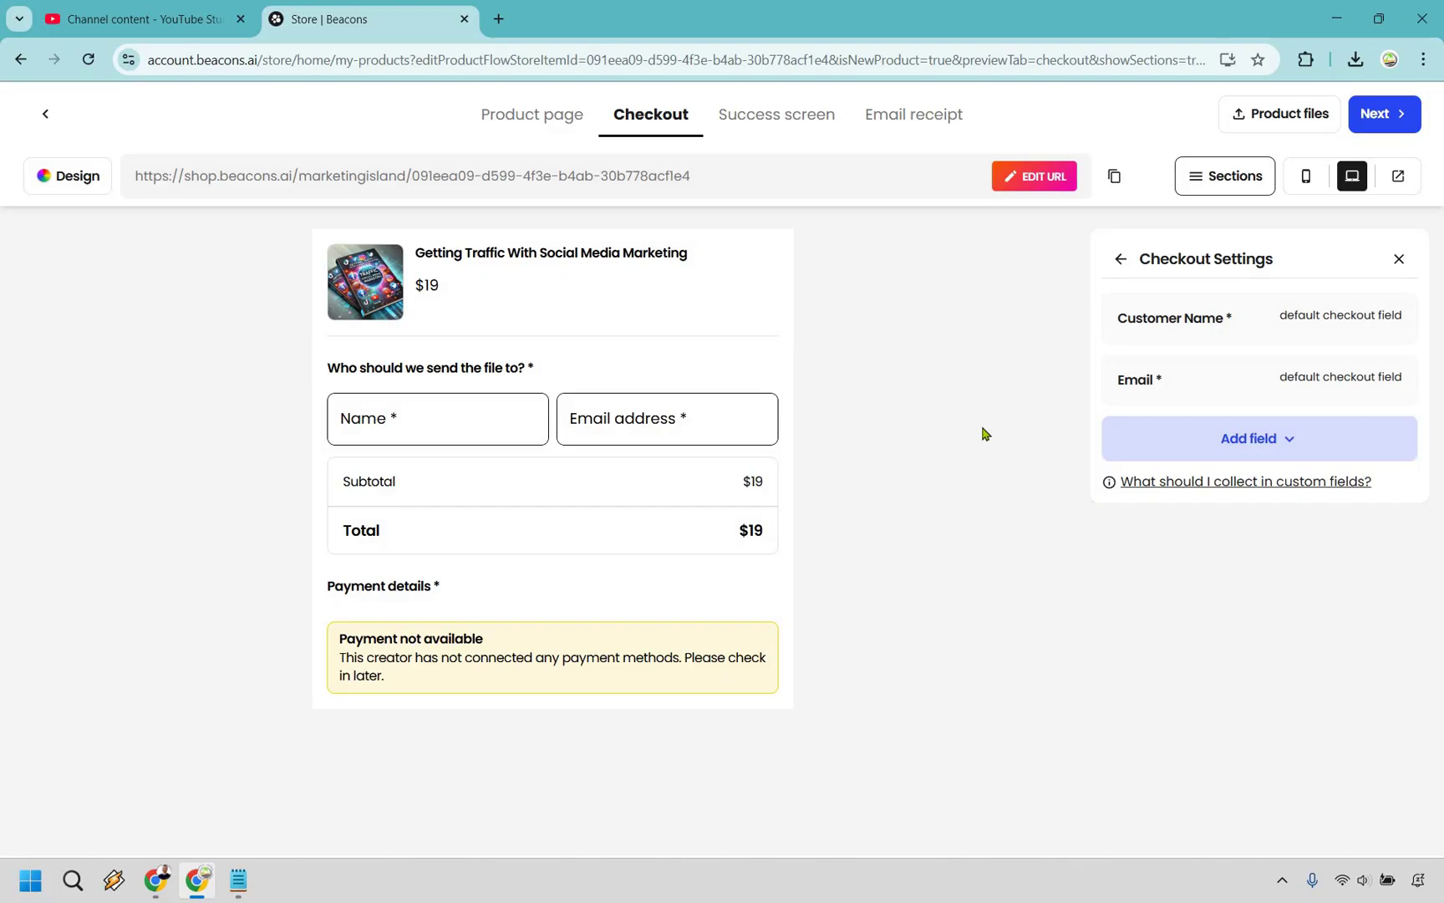
left_click(787, 125)
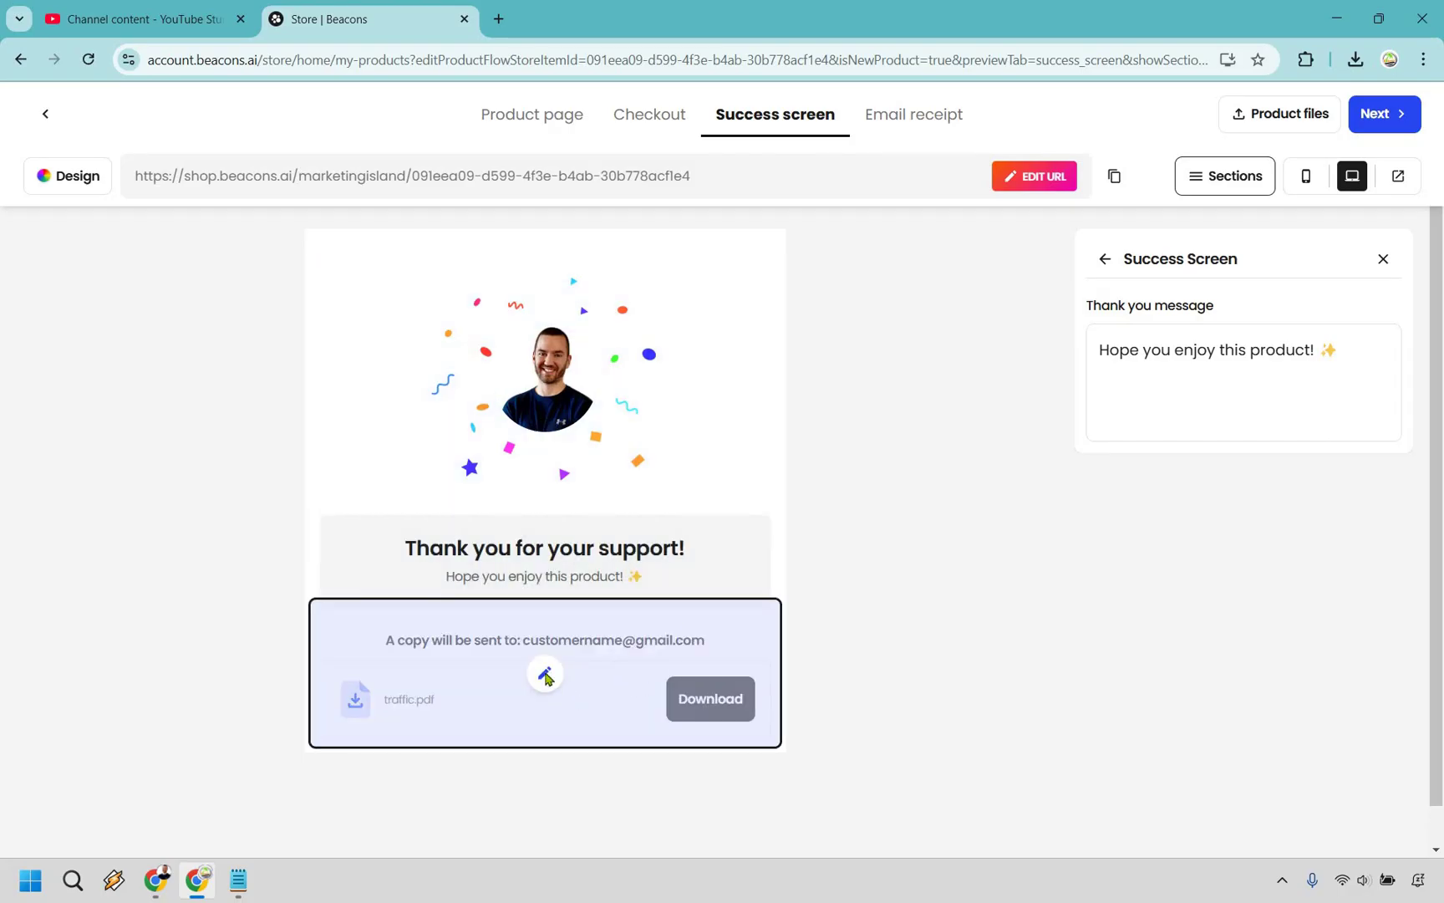
Step: Check the traffic.pdf download on the Success screen, then look through the Email receipt preview
left_click(546, 677)
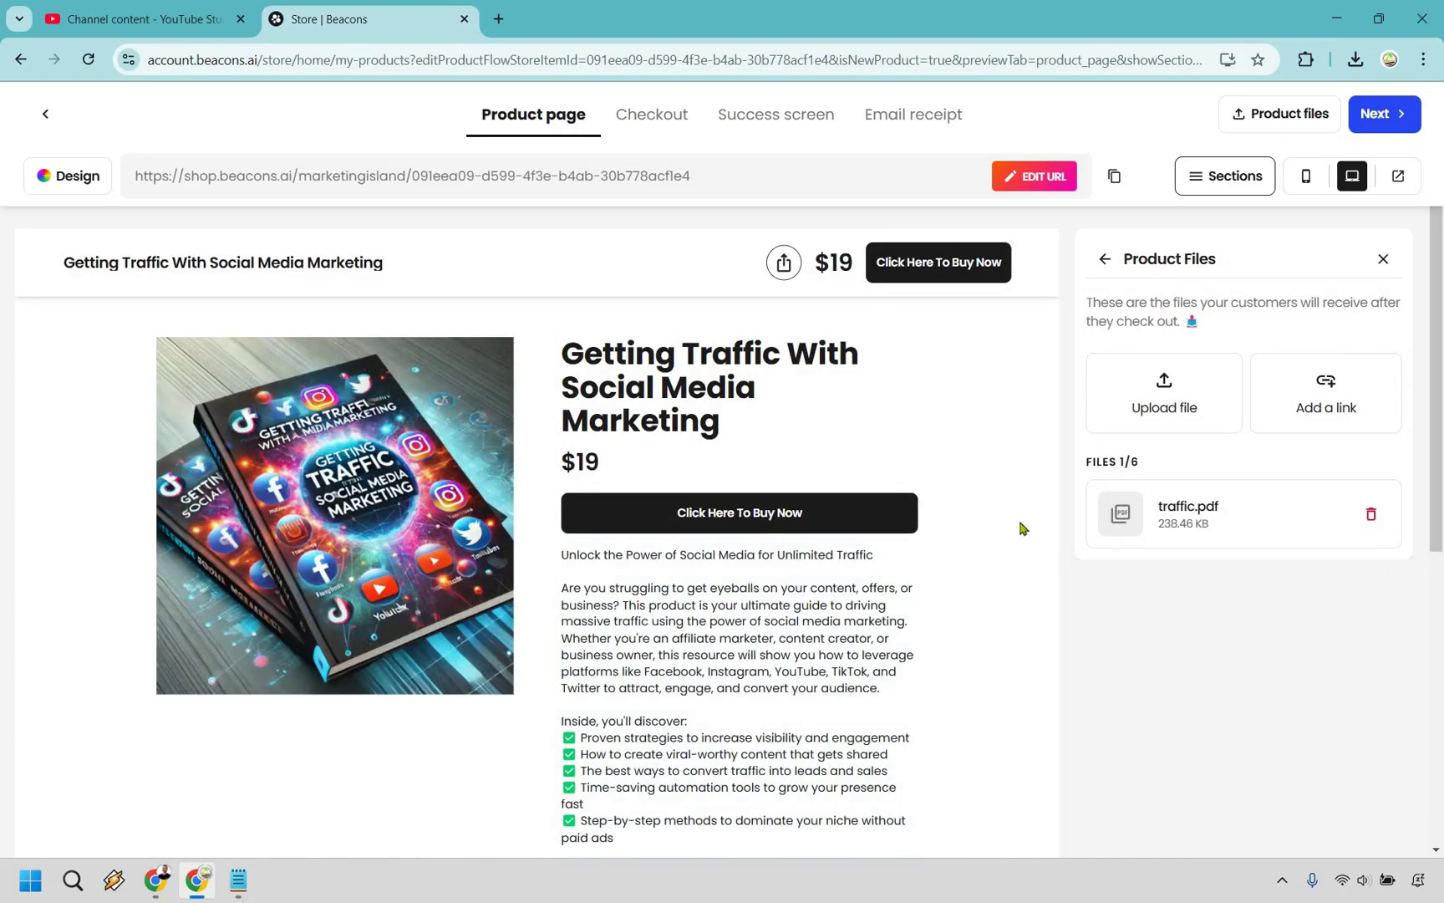
left_click(783, 118)
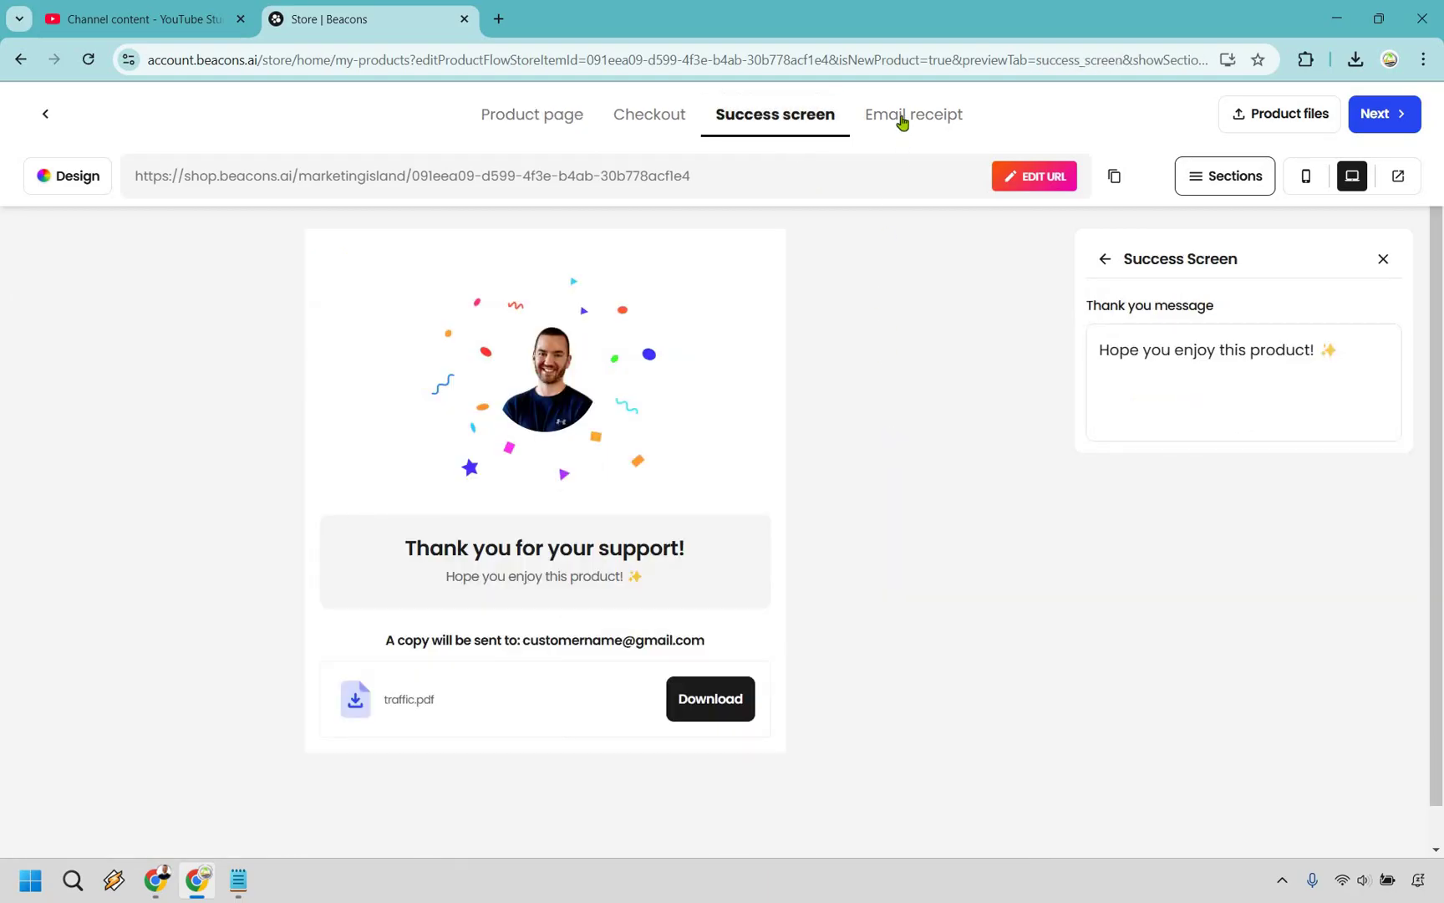
left_click(902, 122)
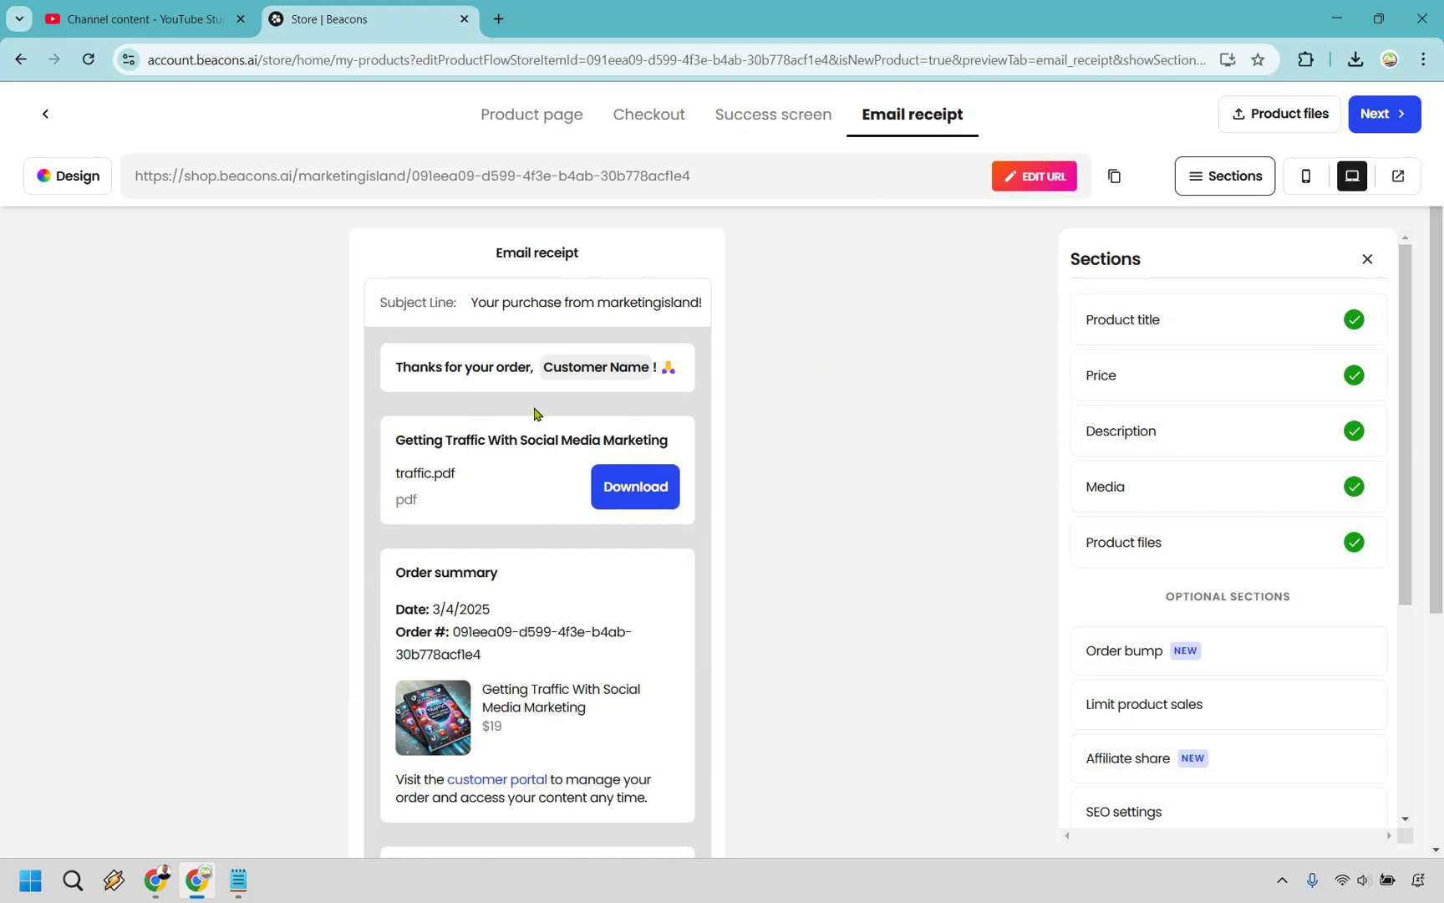
scroll(541, 400, "down", 3)
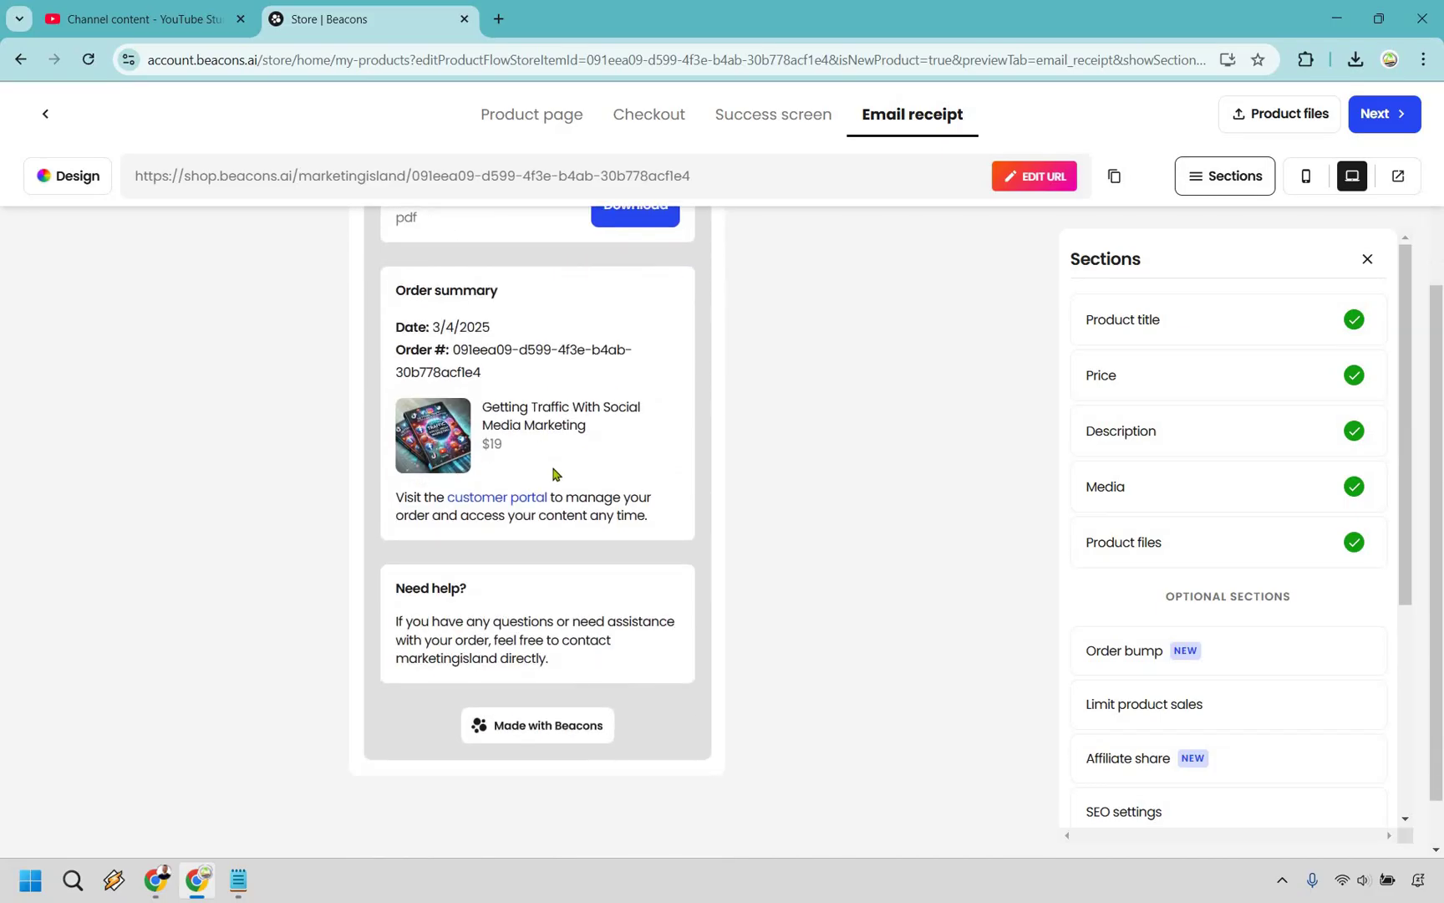
scroll(556, 475, "up", 3)
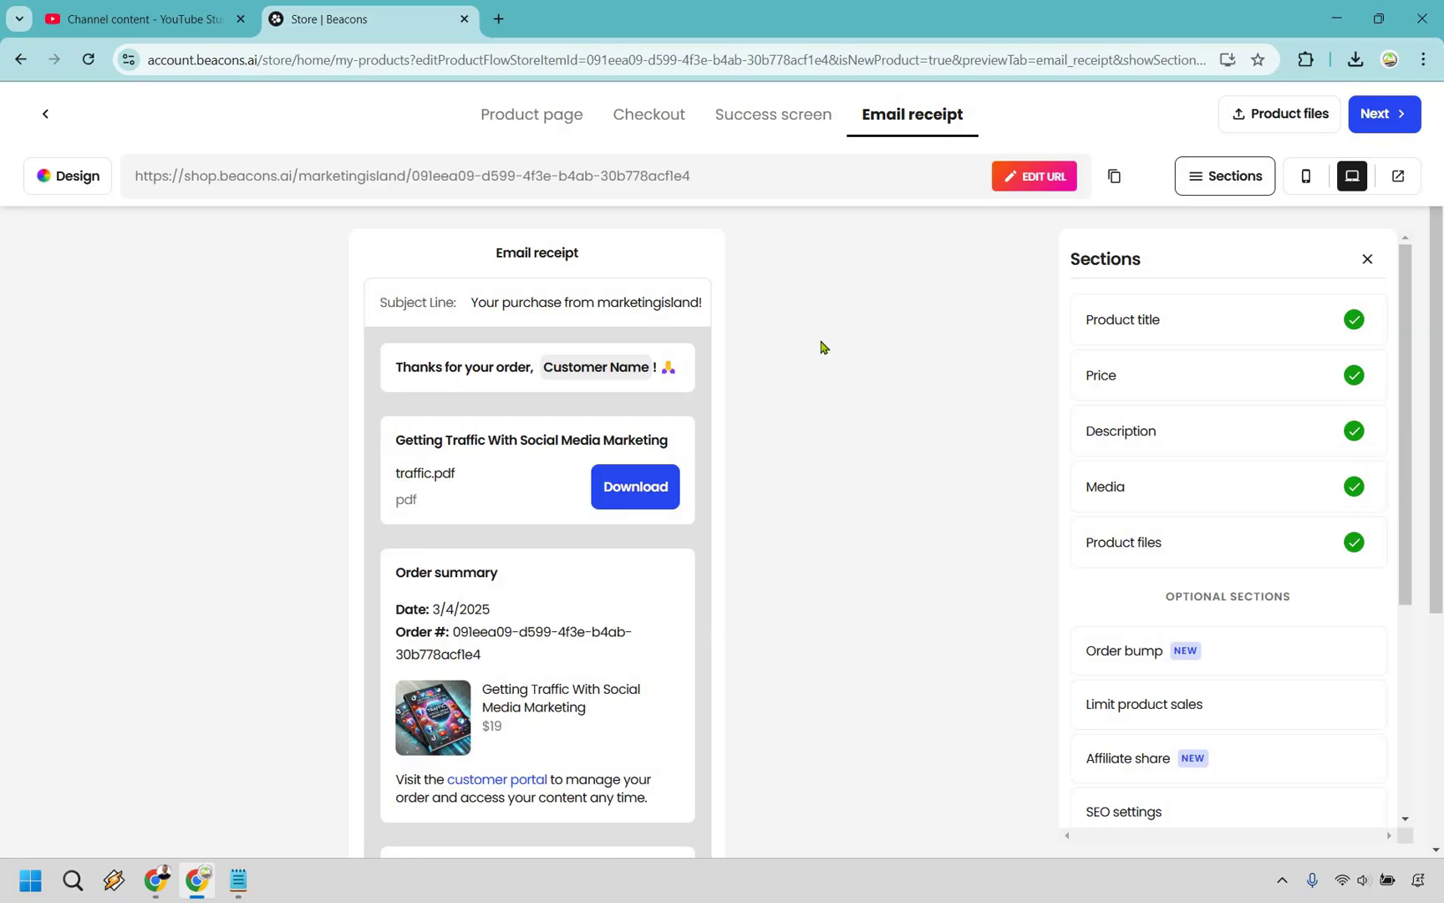
Step: Choose the Store on the Link in Bio home page and list the product live
left_click(1392, 118)
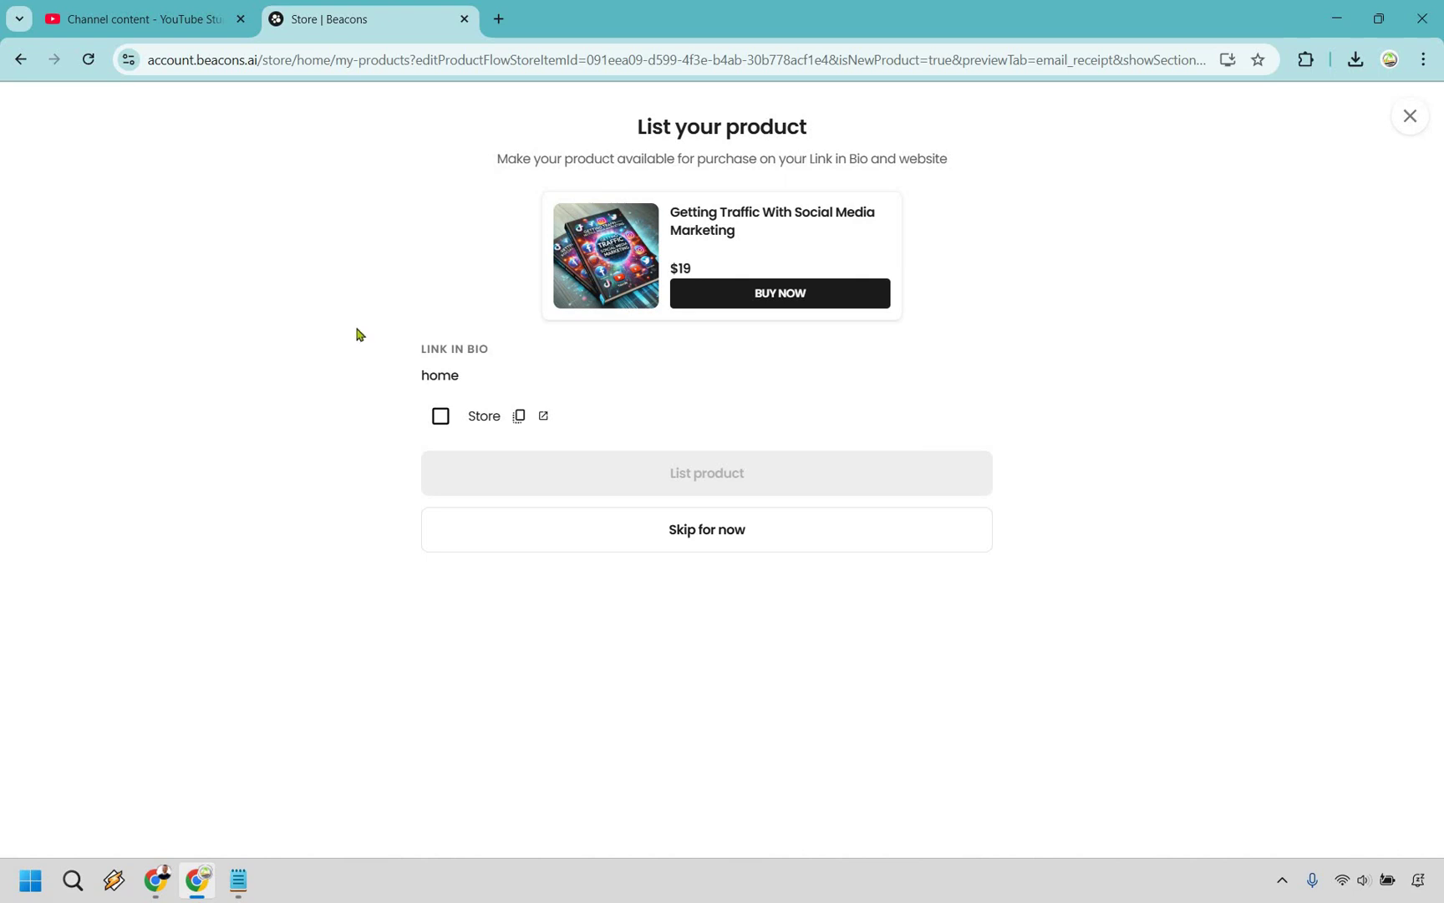
left_click(441, 418)
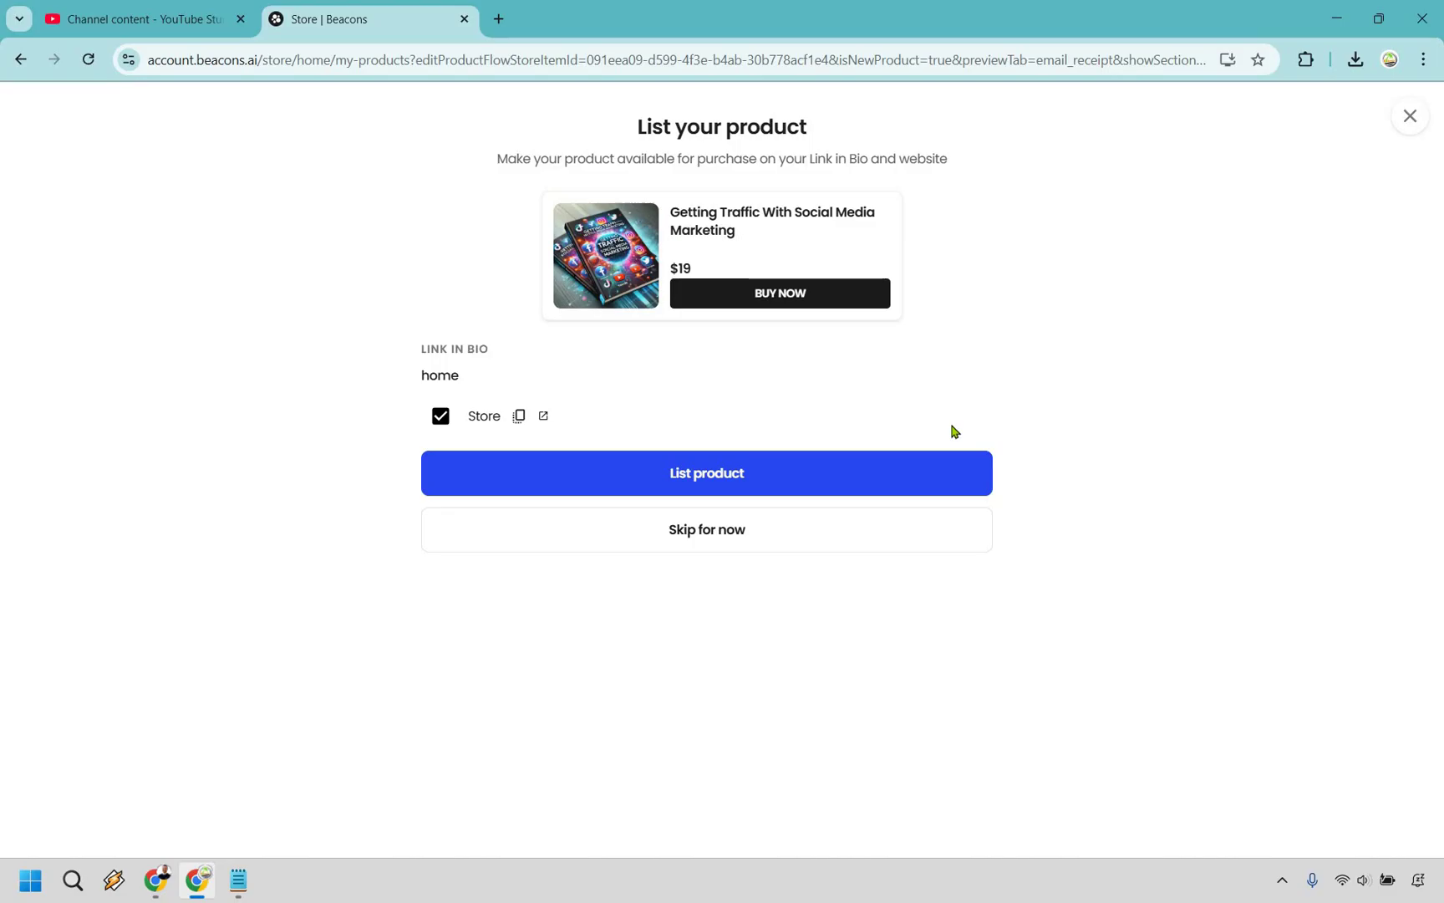
left_click(948, 474)
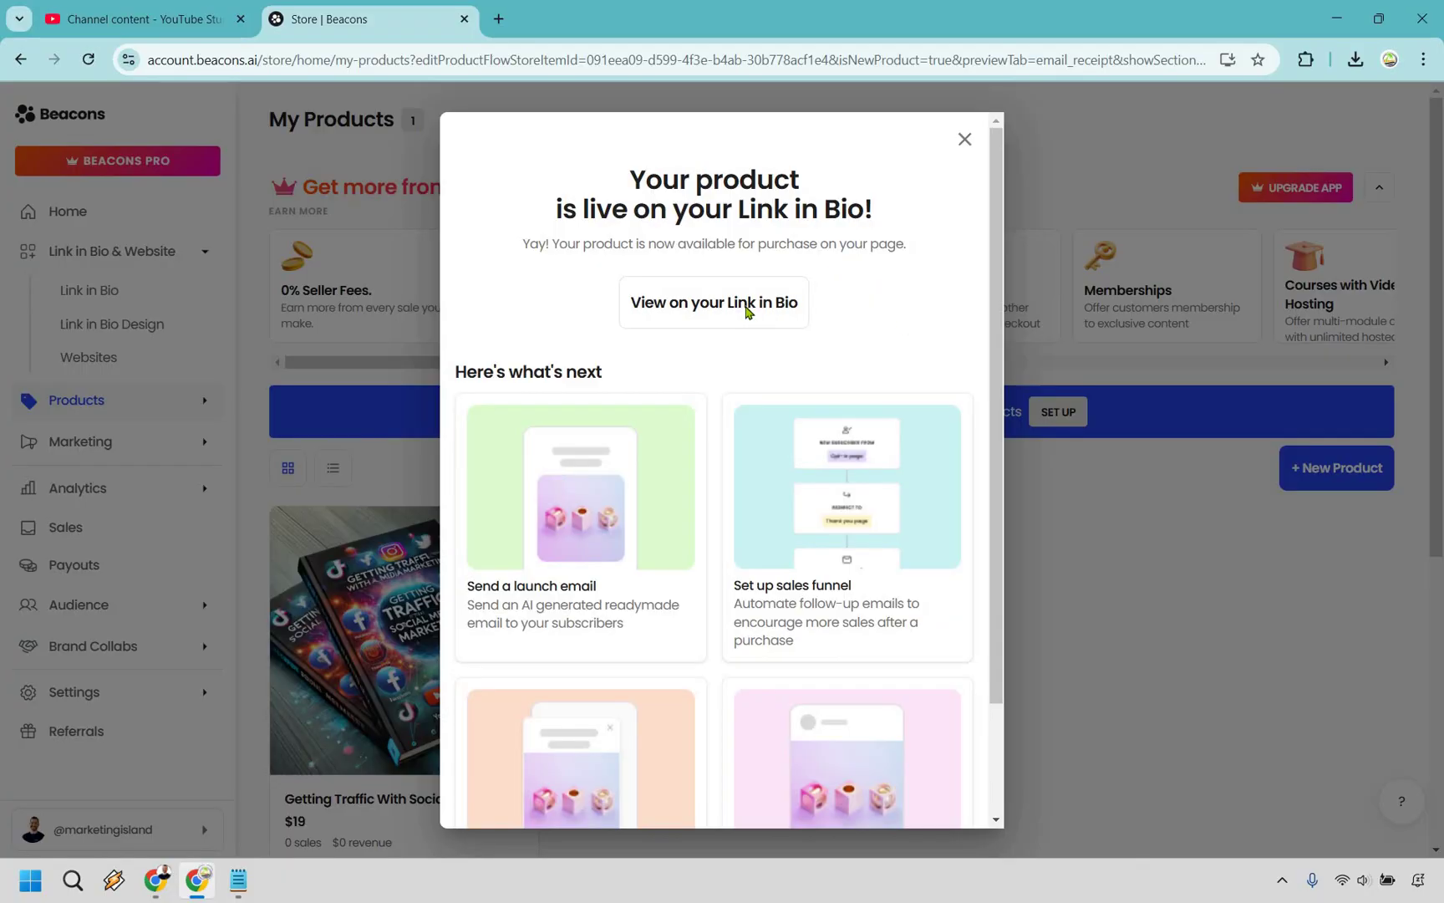
Step: View the new product on the Link in Bio page, then go back to the blocks list
left_click(746, 309)
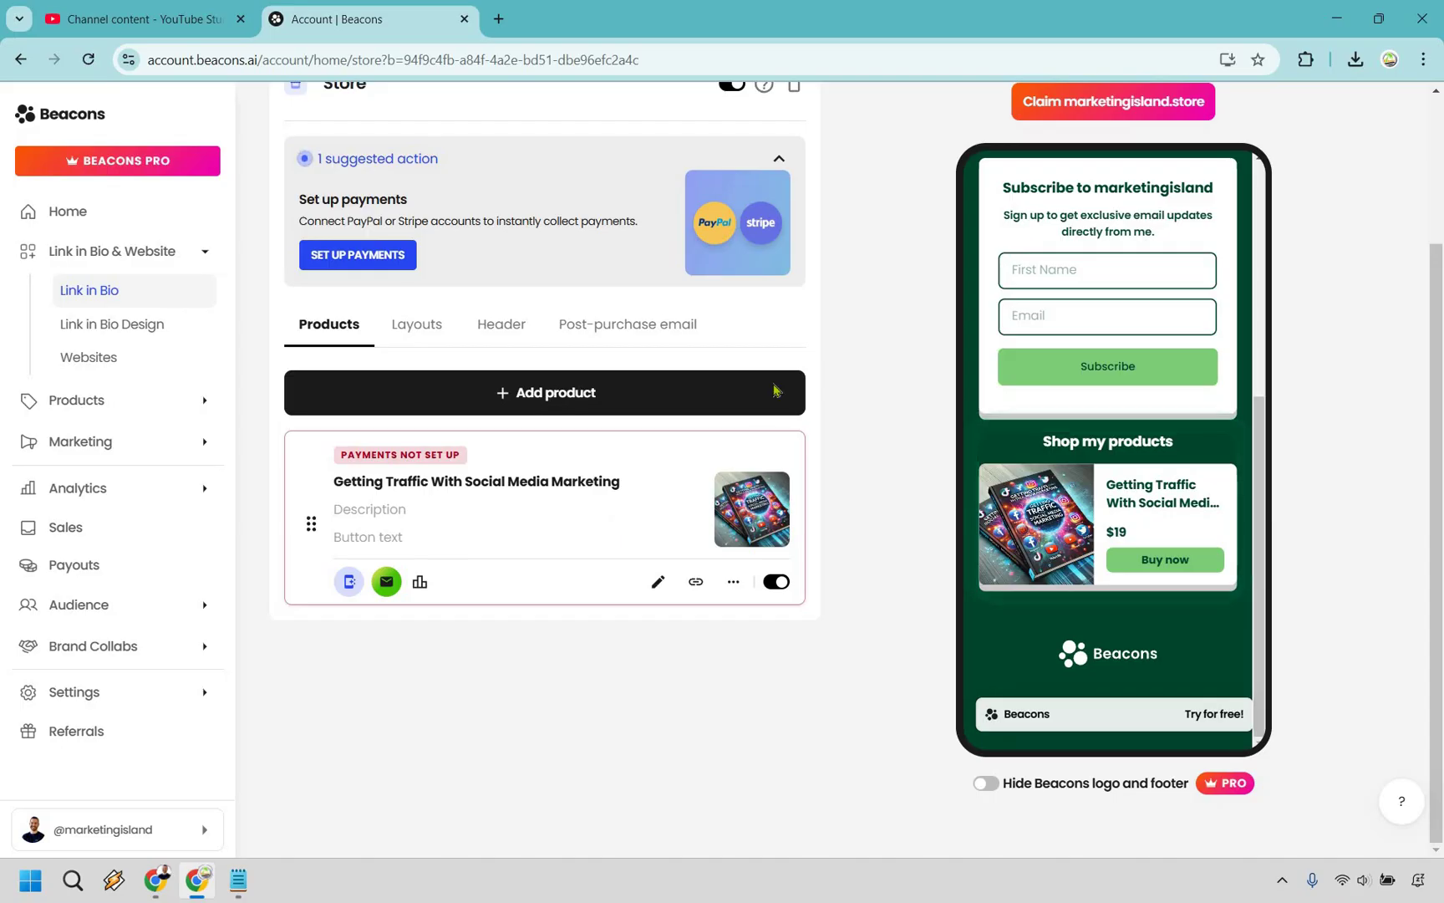
scroll(897, 365, "up", 3)
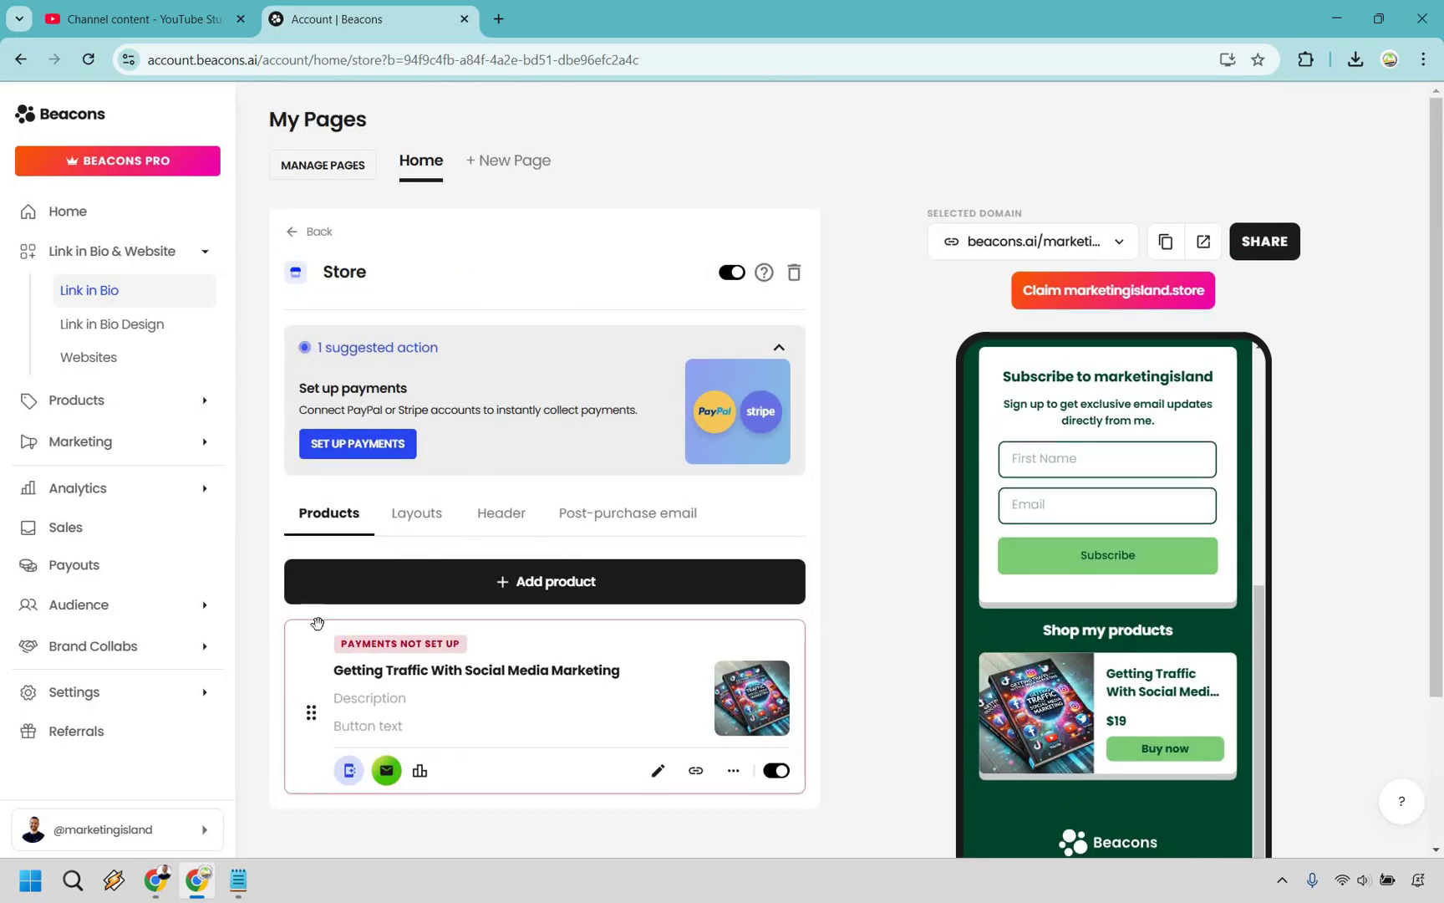
scroll(297, 651, "down", 1)
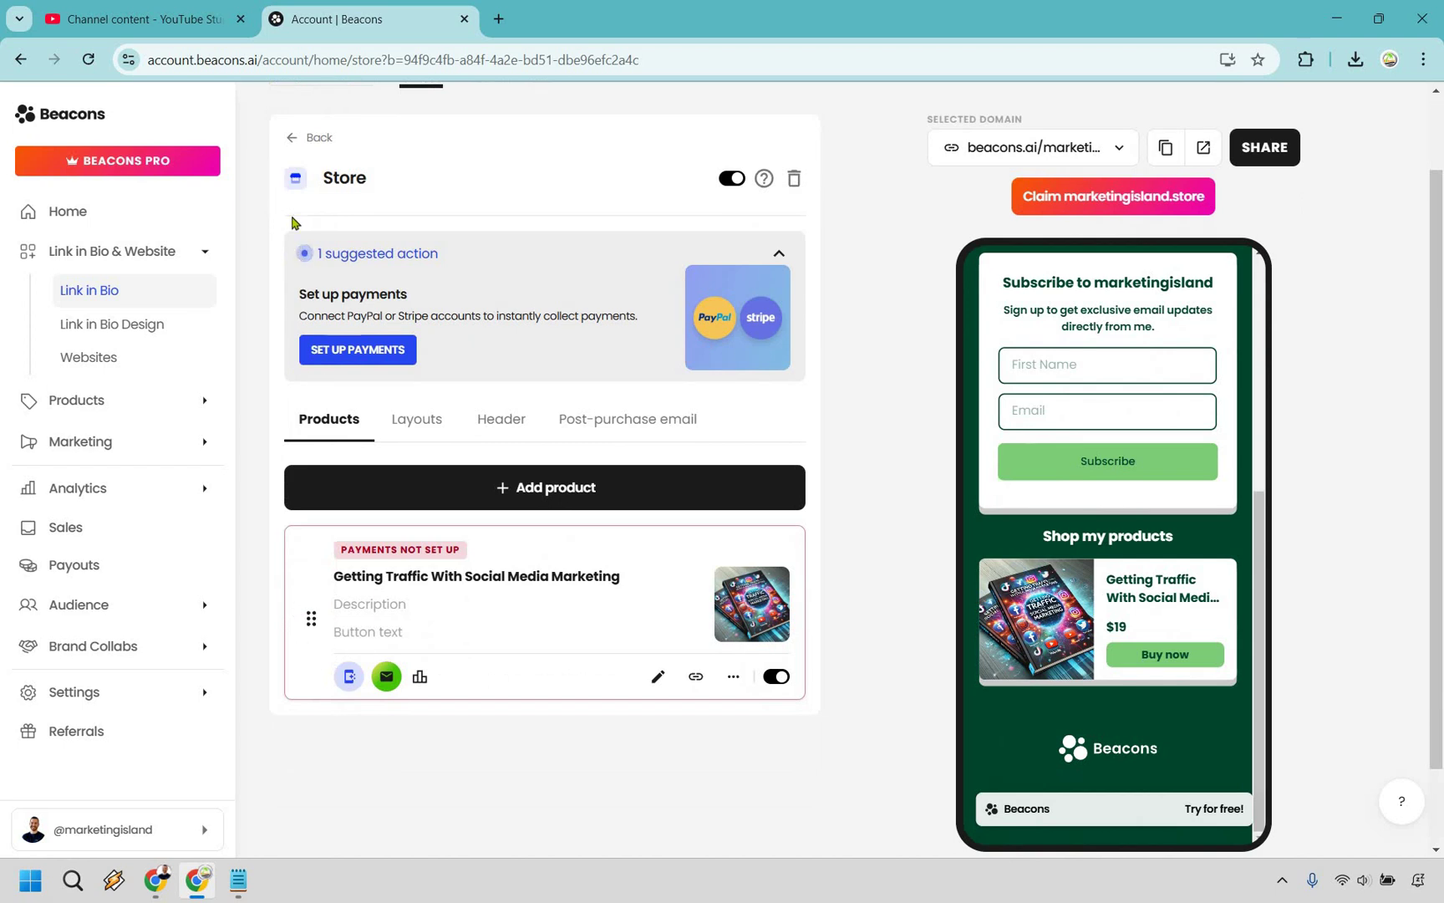
left_click(308, 137)
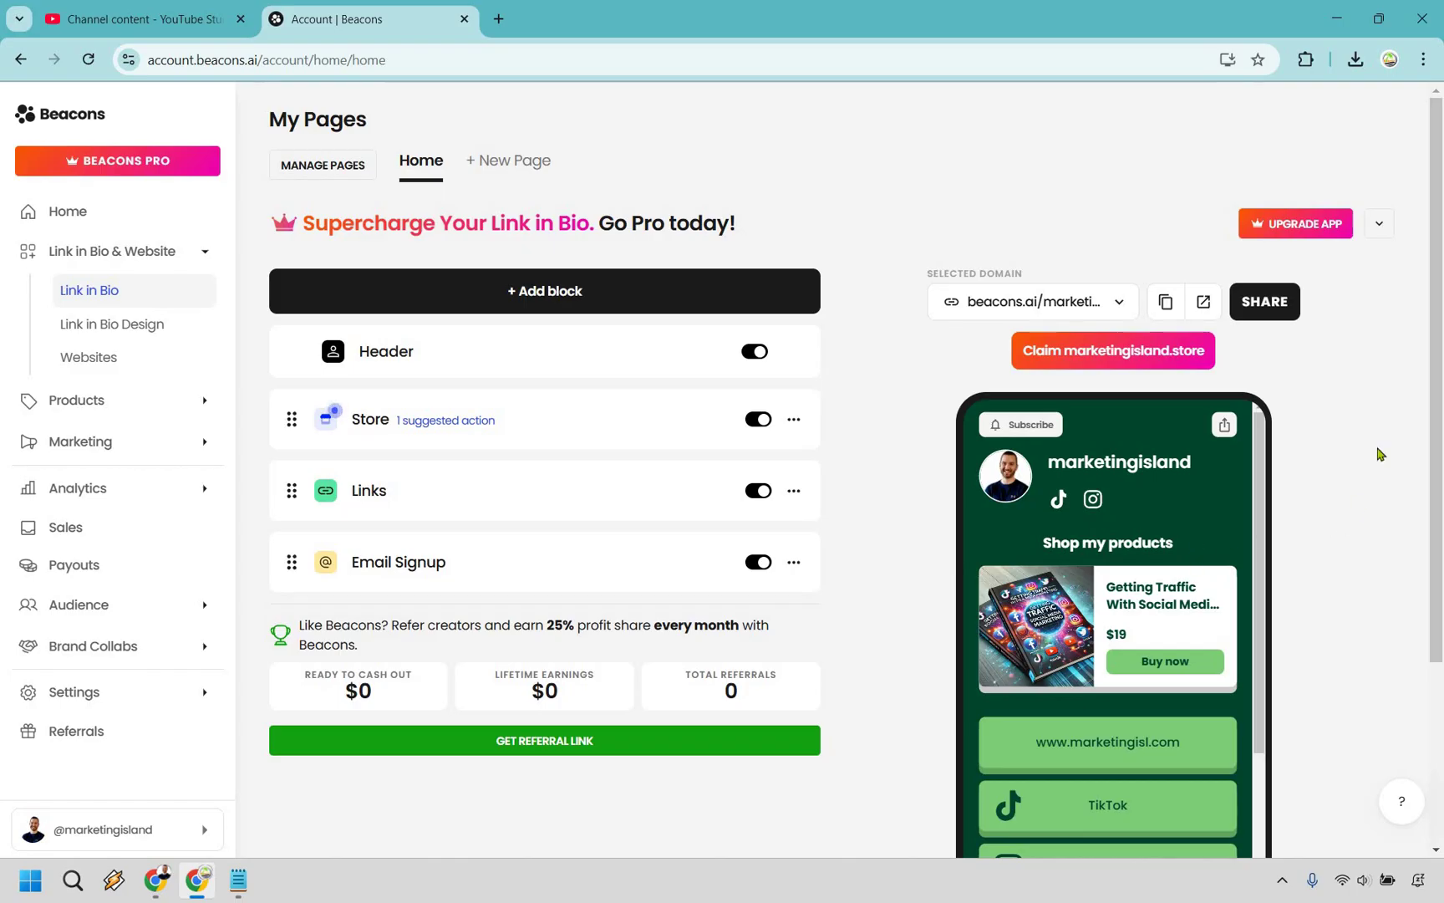
Step: Open the Store block settings and dismiss the Congratulations payment-connection prompt
scroll(1338, 440, "down", 2)
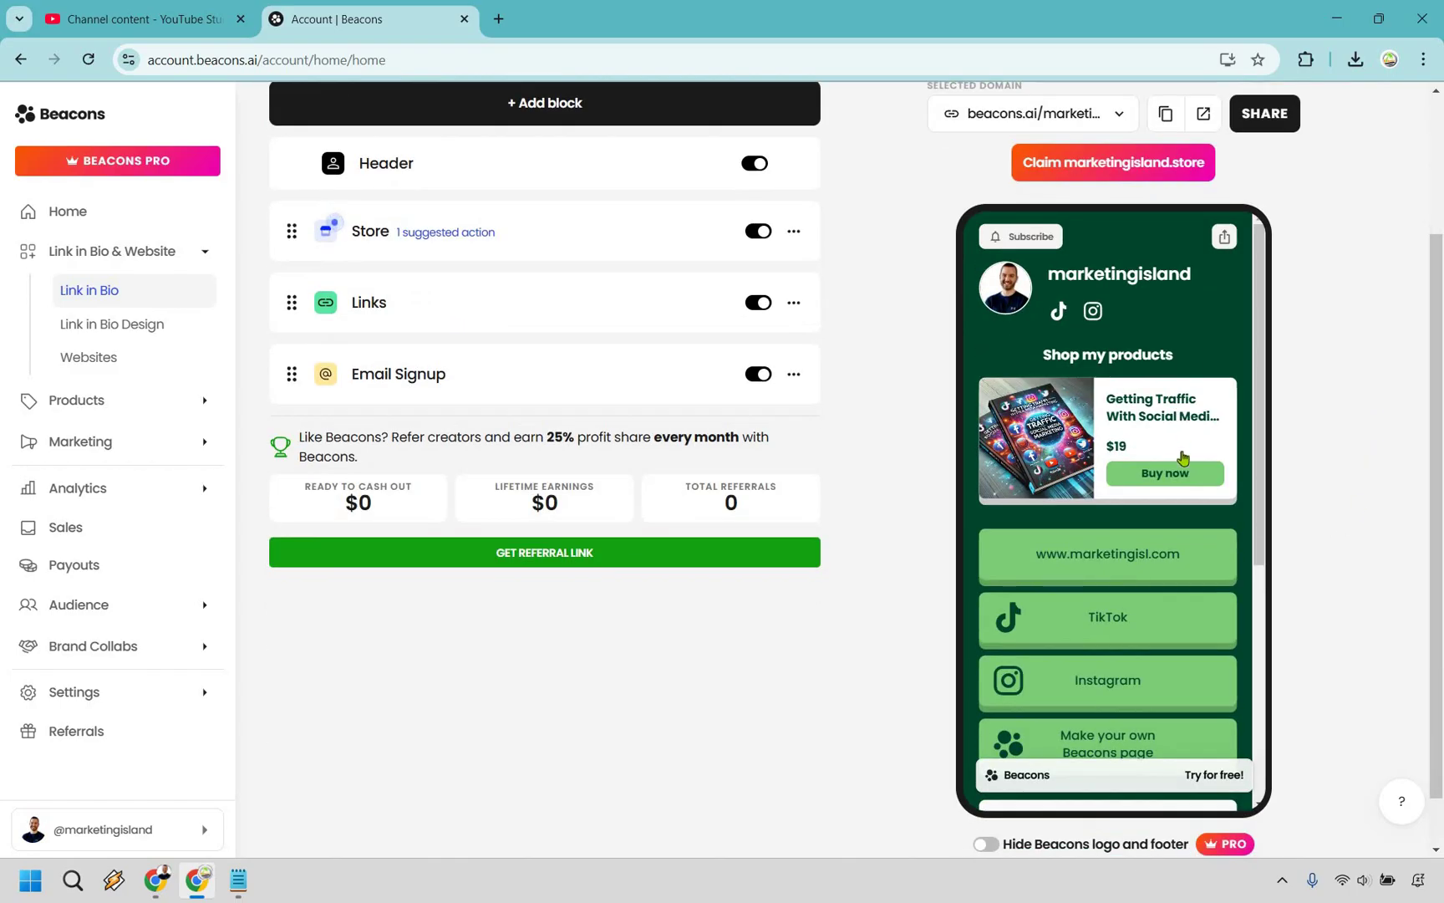
scroll(1181, 460, "down", 5)
scroll(1182, 456, "up", 4)
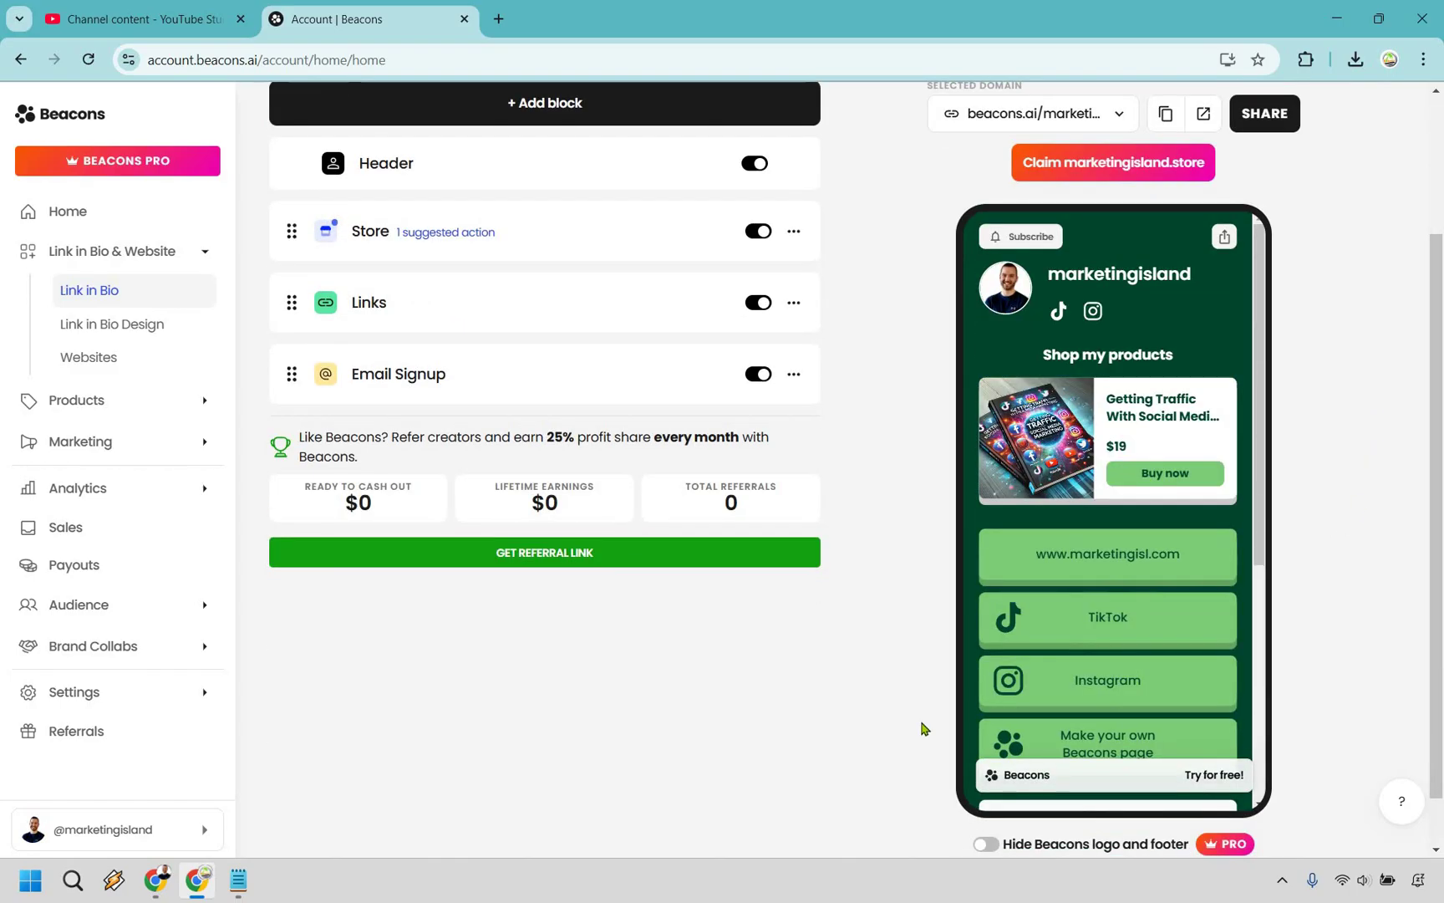
scroll(922, 728, "up", 1)
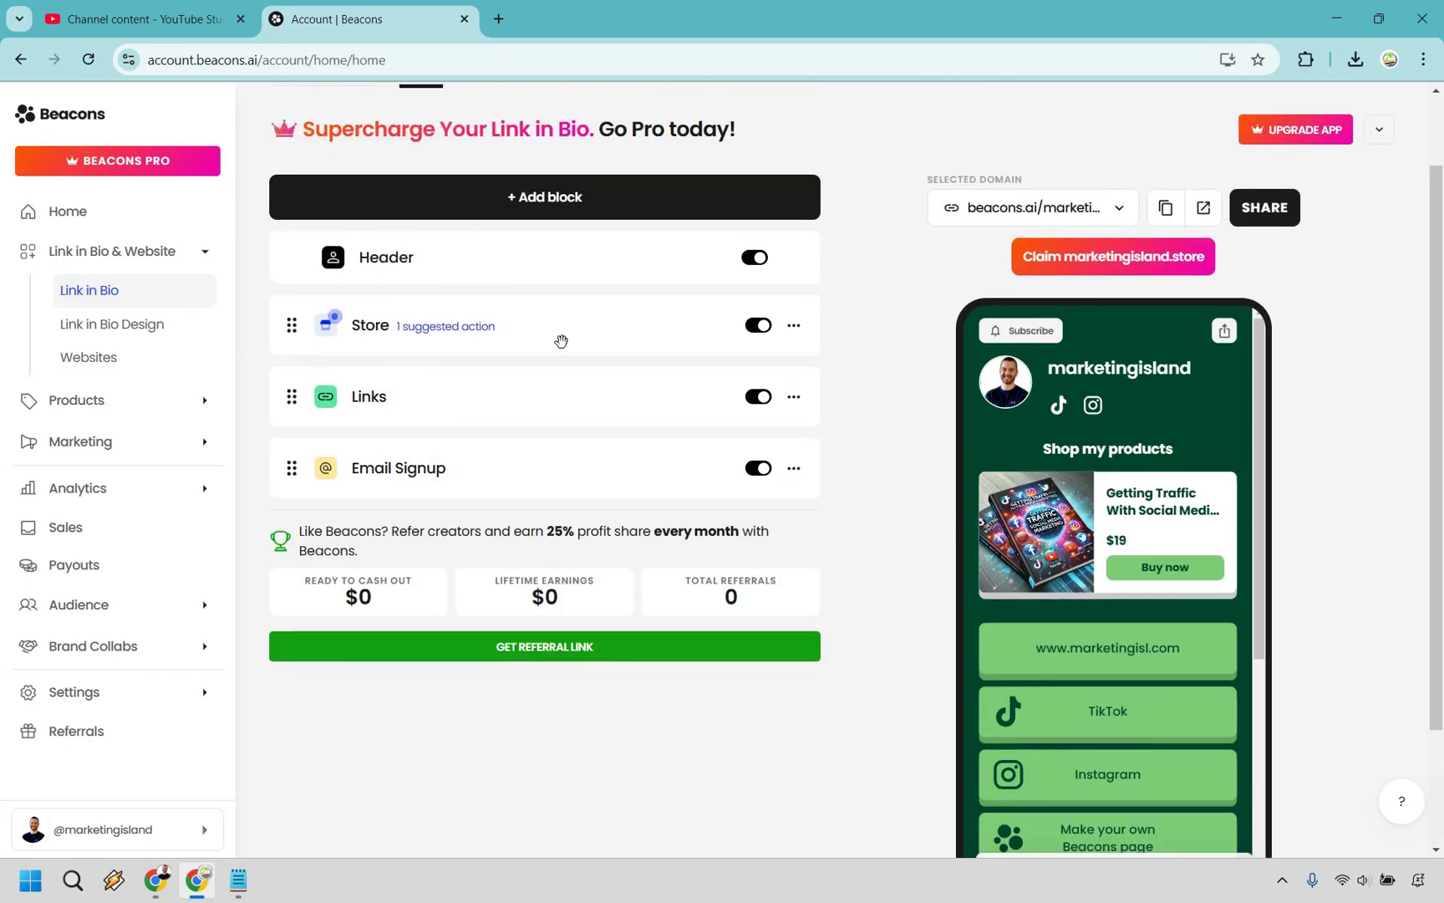
left_click(551, 326)
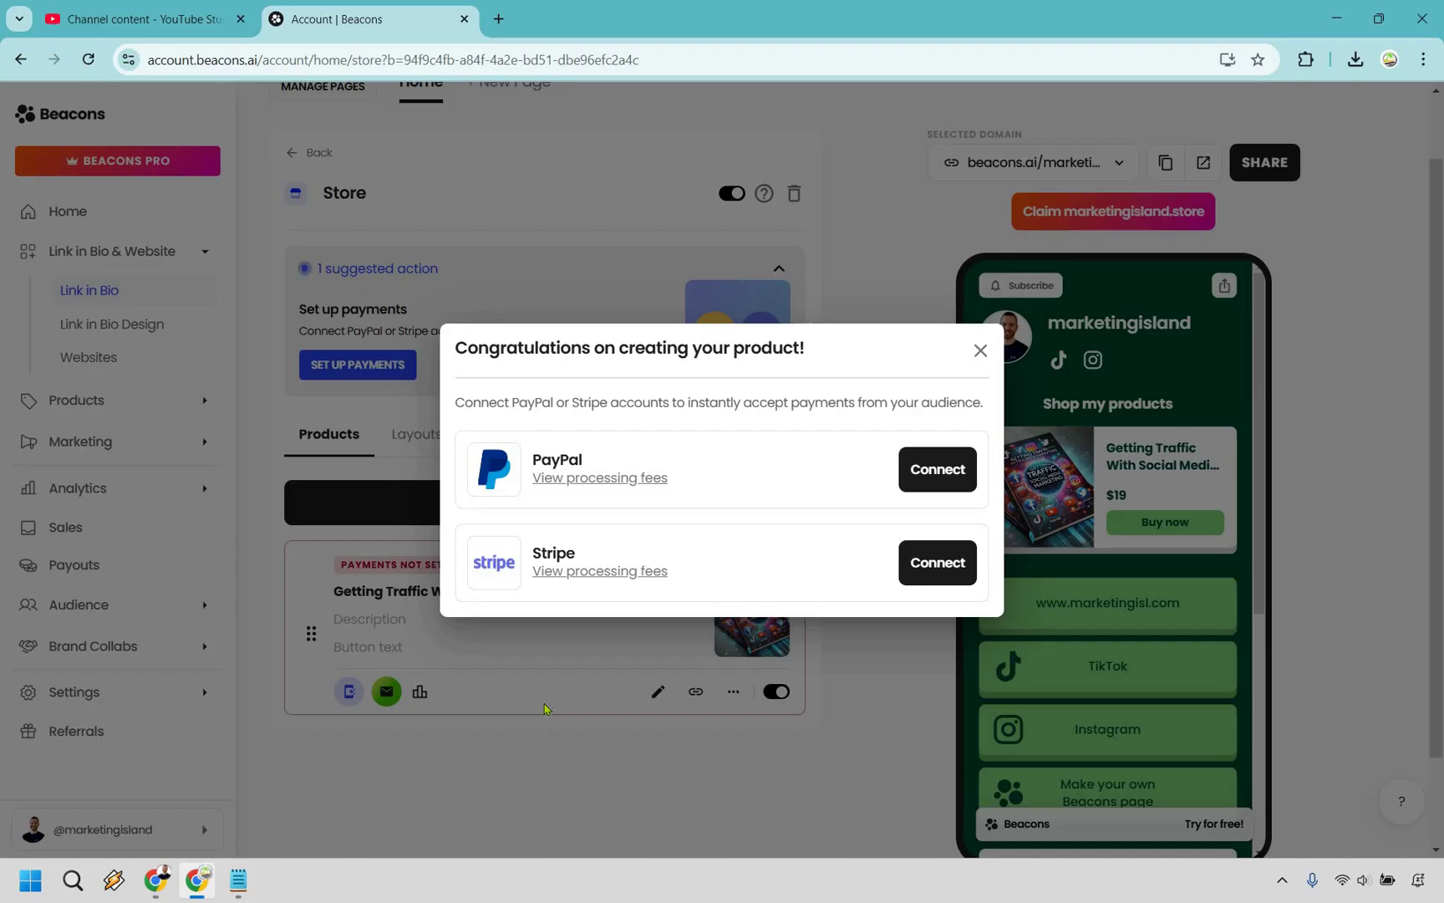
left_click(982, 351)
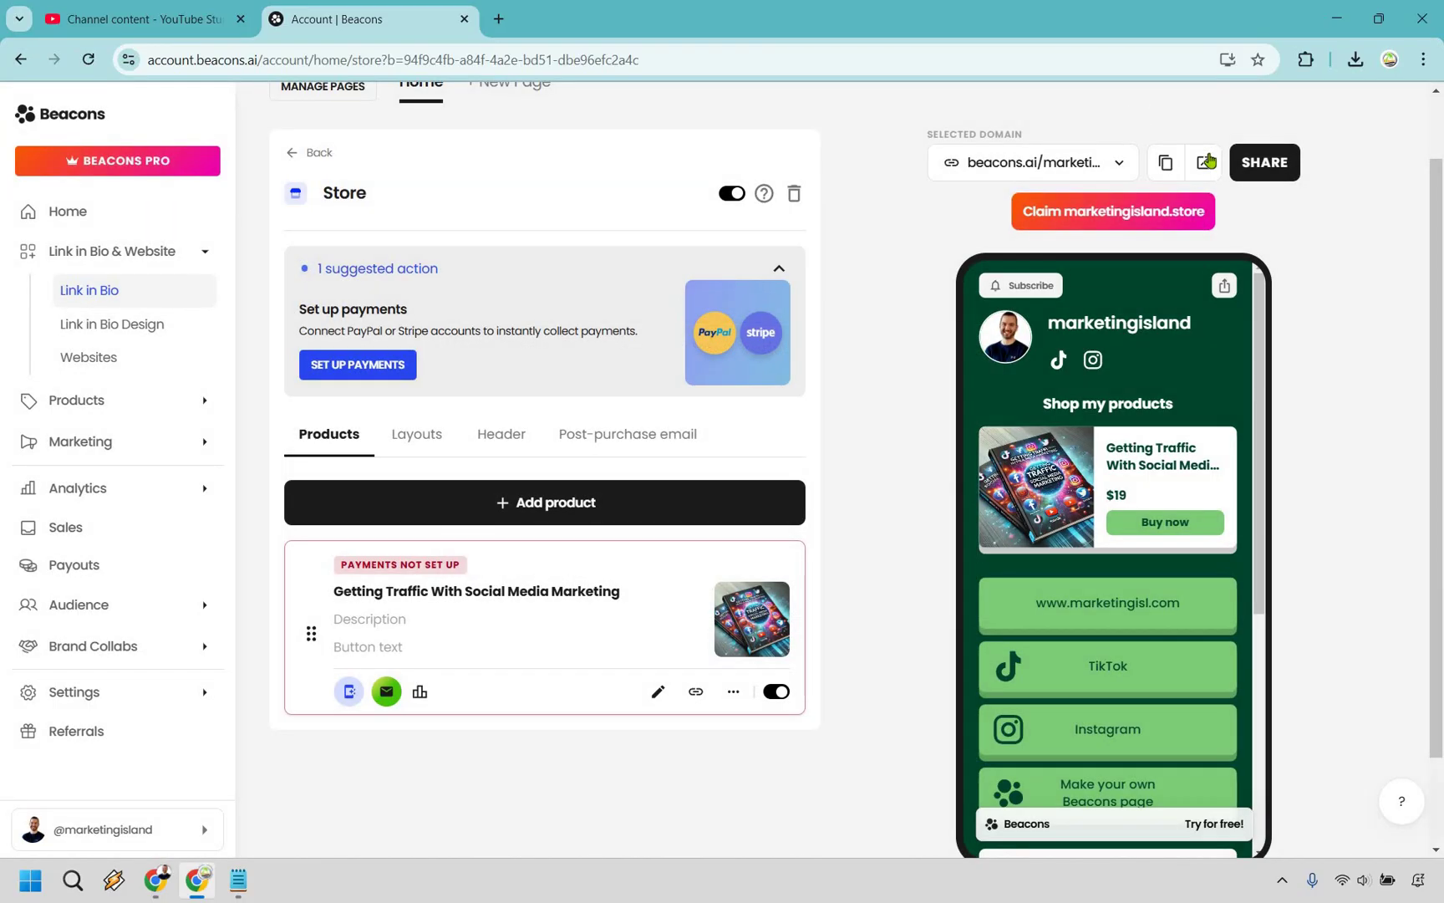
Step: Open the live link-in-bio page in a new tab and look it over
left_click(1203, 162)
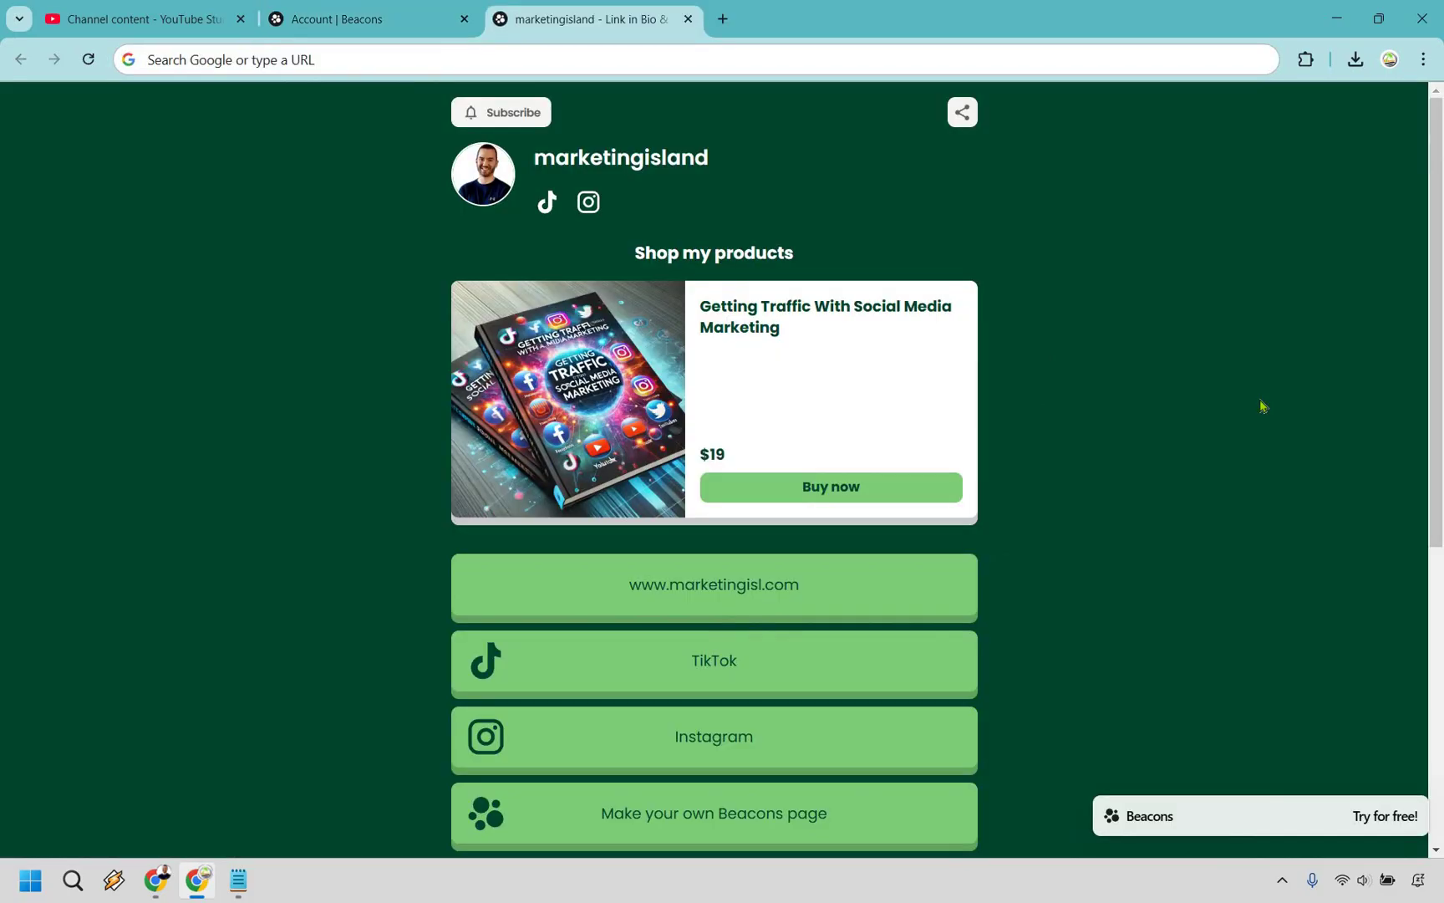
scroll(1268, 387, "down", 5)
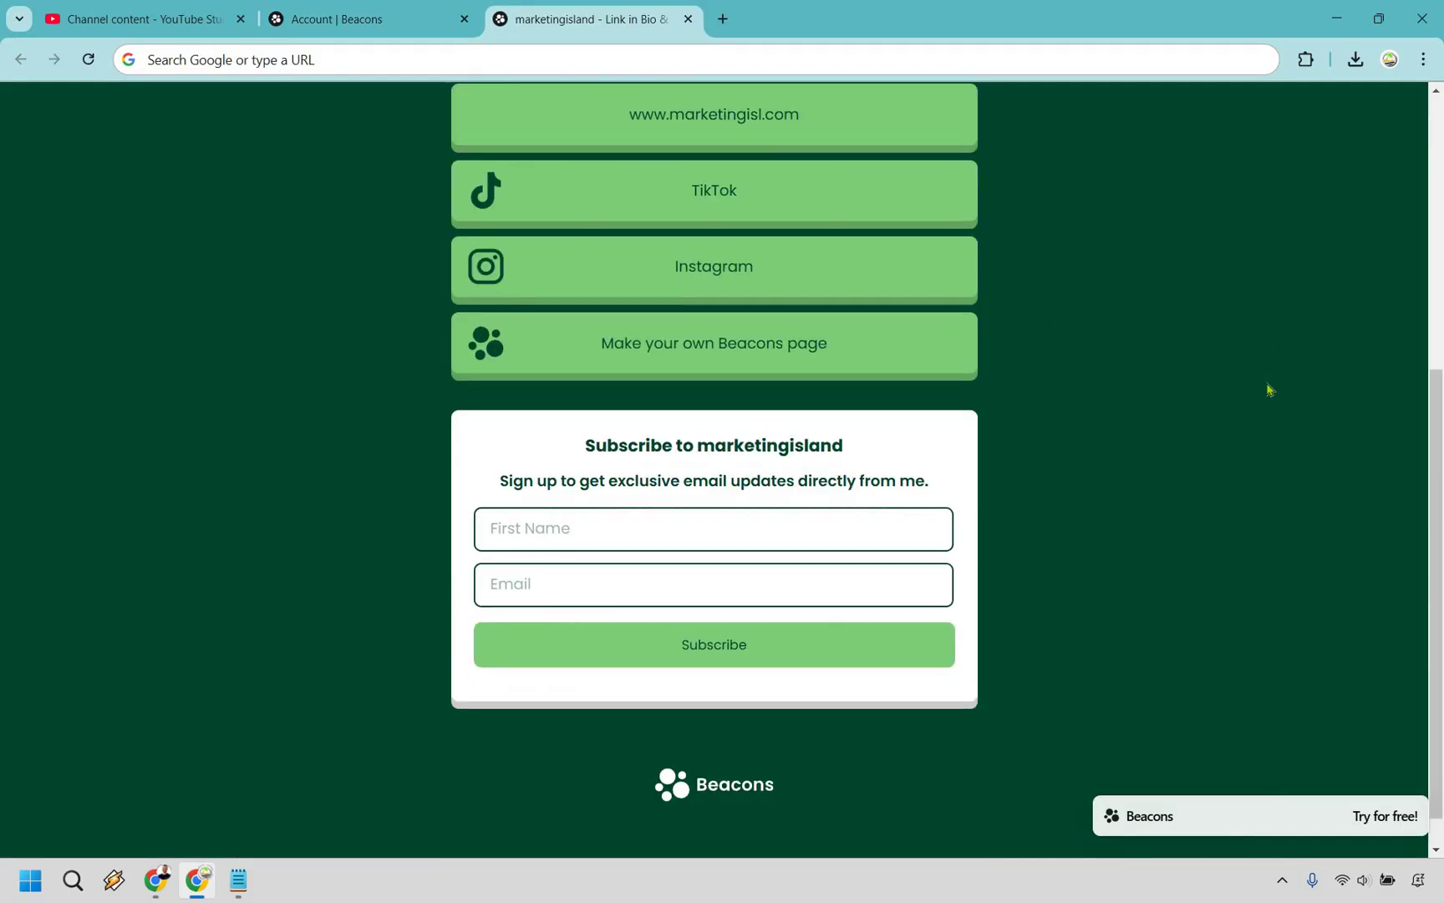
scroll(1276, 499, "up", 5)
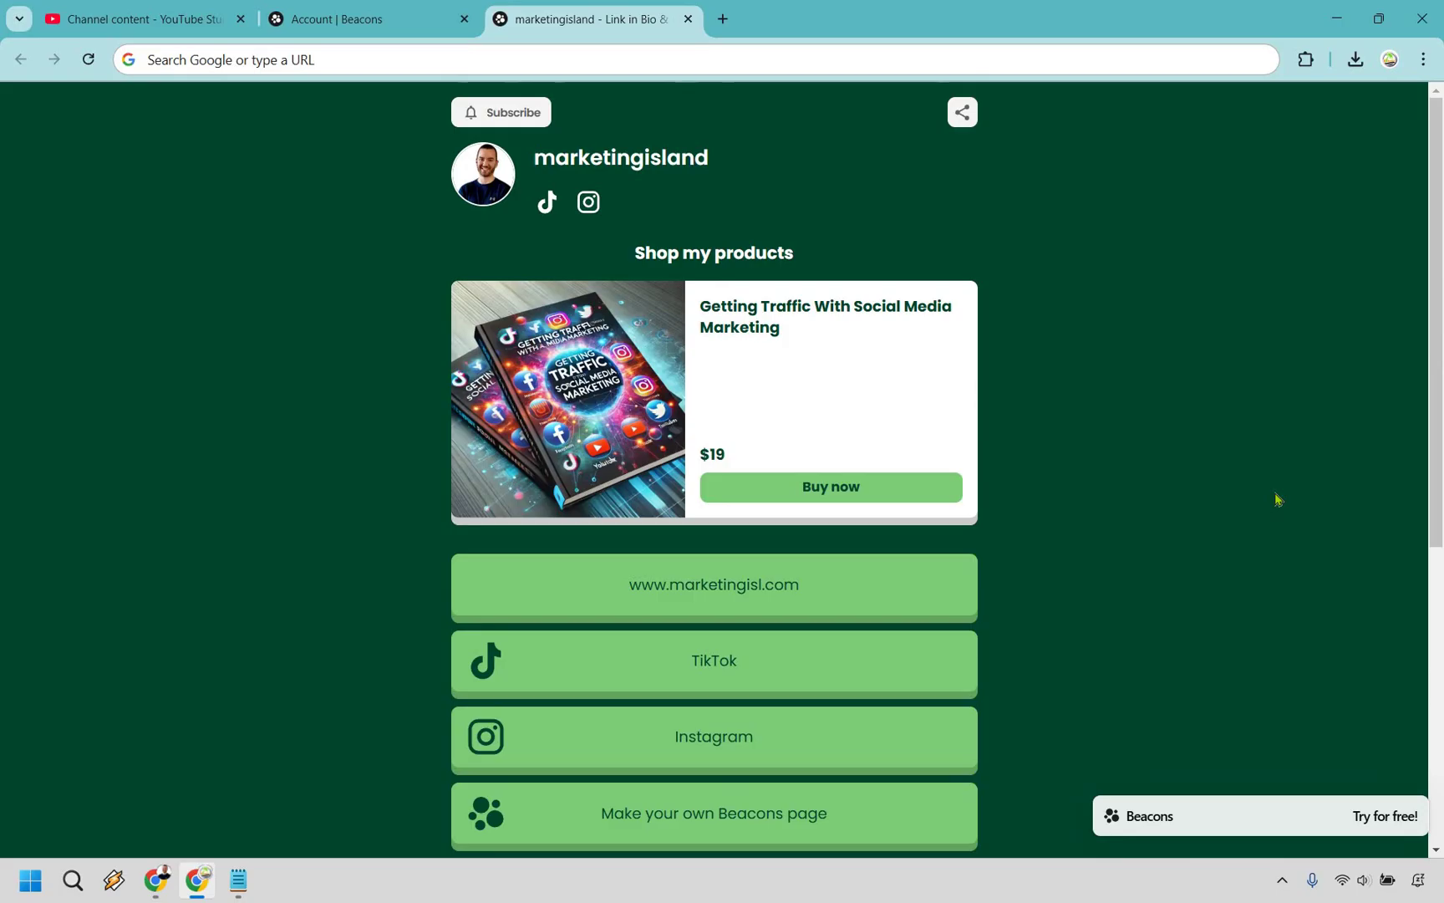
Step: Open the $19 'Getting Traffic With Social Media Marketing' sales page and scroll through it
left_click(797, 326)
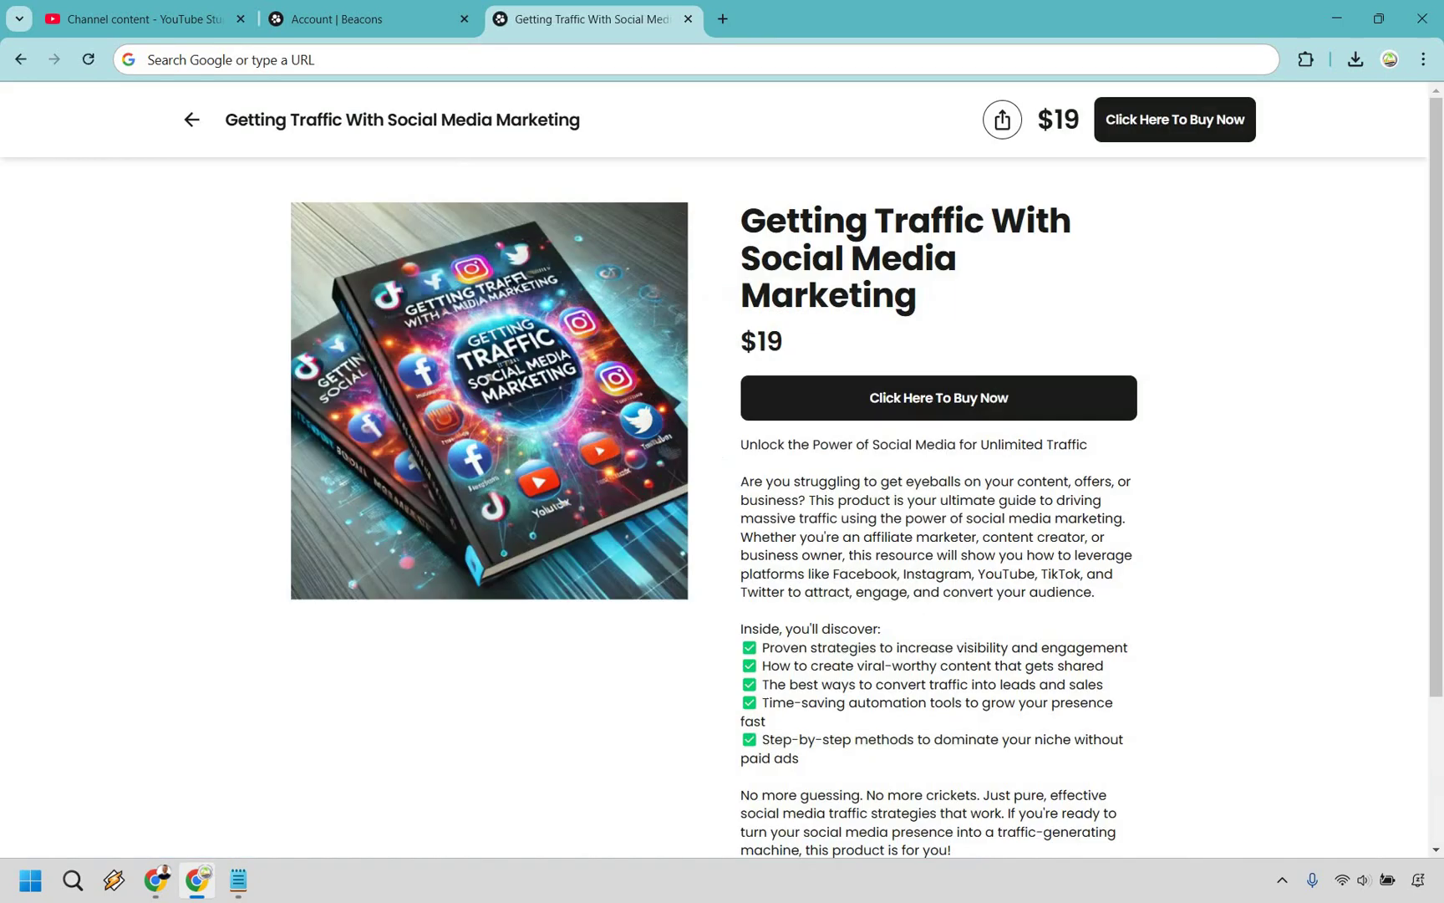
scroll(1365, 420, "down", 2)
scroll(1365, 424, "up", 2)
scroll(908, 577, "down", 1)
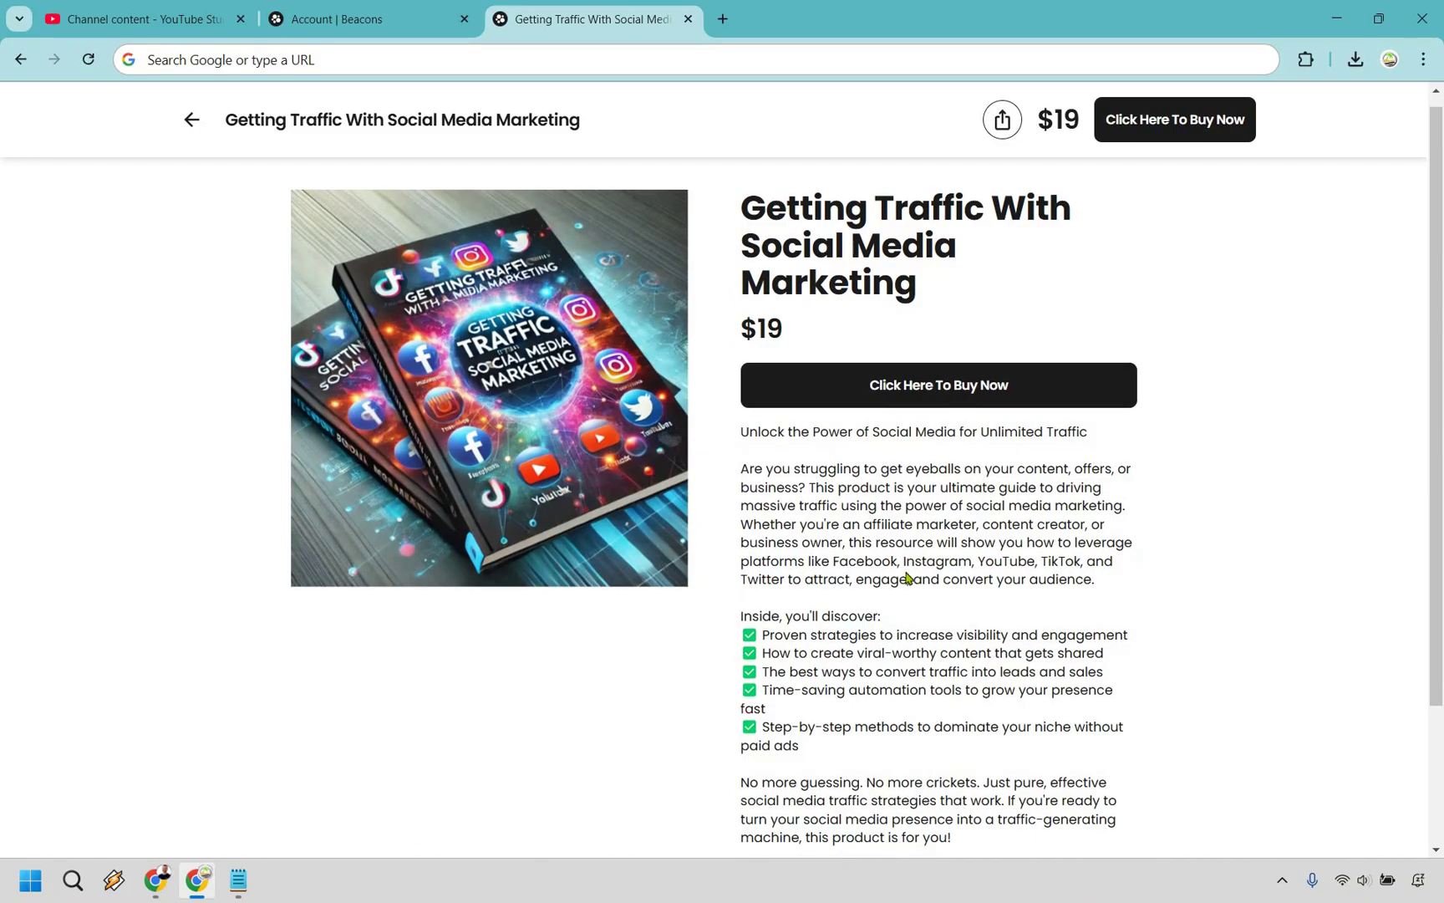
scroll(908, 577, "down", 2)
scroll(1323, 534, "up", 2)
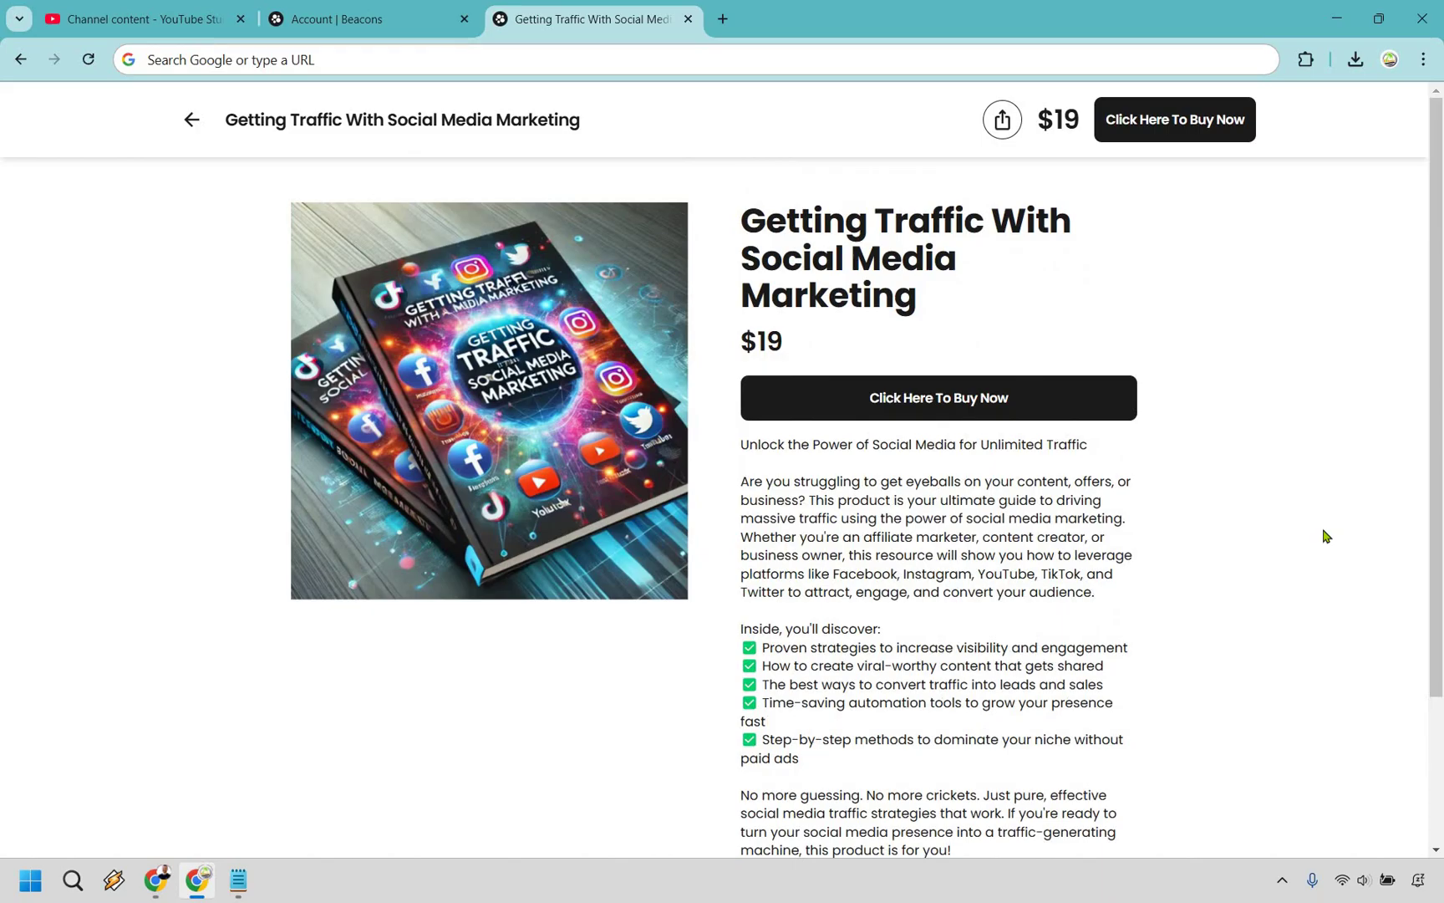